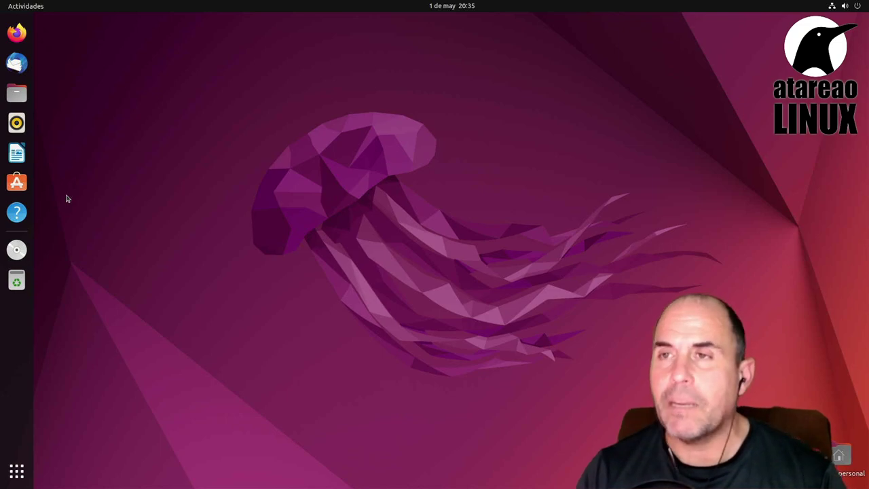
Step: Open a terminal window, move it toward the middle of the desktop and enlarge it
{"action": "key", "text": "ctrl+alt+t"}
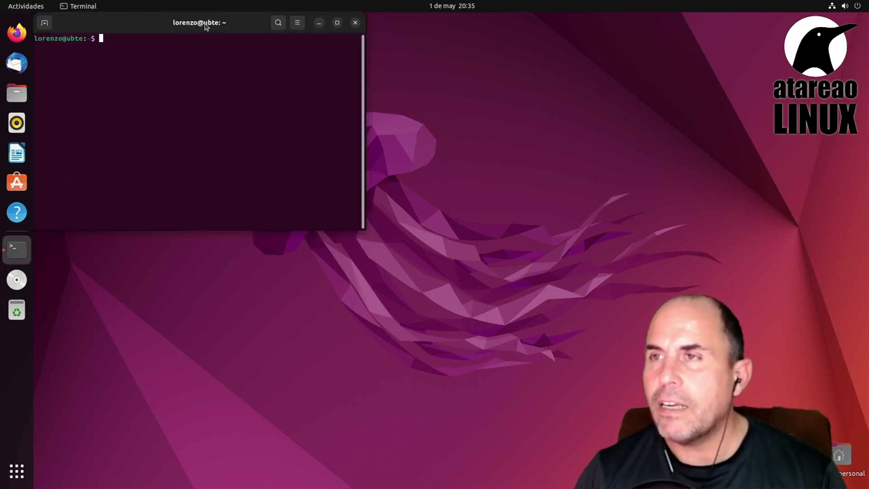
{"action": "left_click_drag", "start_coordinate": [206, 27], "coordinate": [333, 83]}
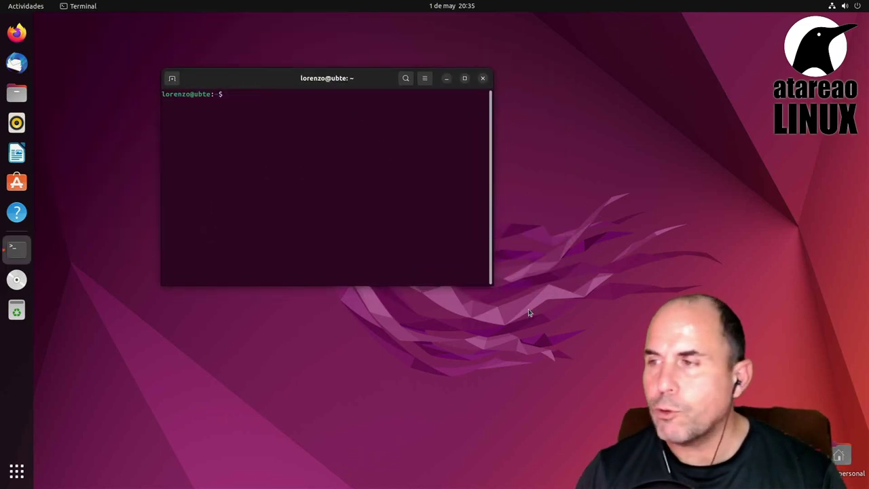
{"action": "left_click_drag", "start_coordinate": [492, 285], "coordinate": [683, 408]}
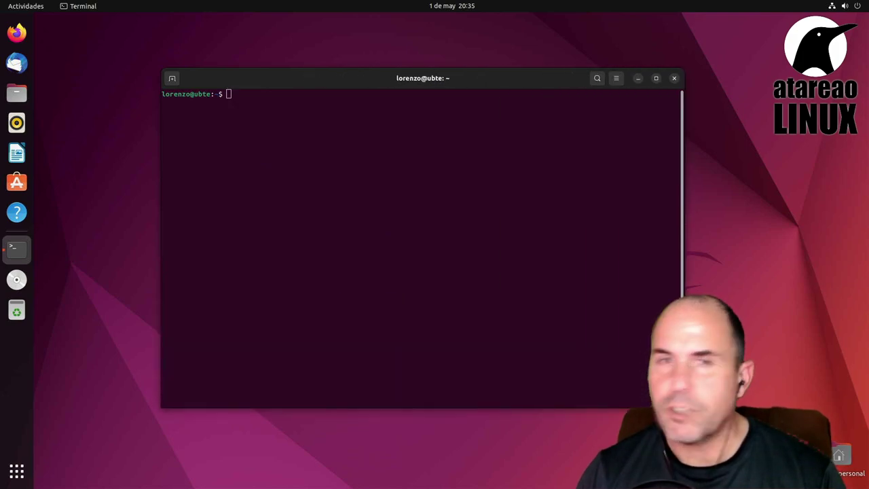
Step: Install the gnome-shell-extension-manager package with sudo apt install -y, entering the sudo password to authorize it
{"action": "type", "text": "sudo apt install -y gno"}
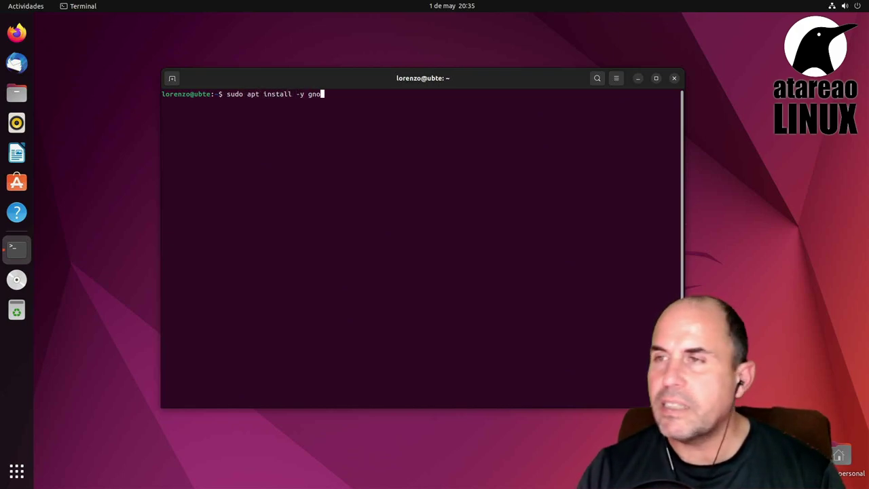
{"action": "type", "text": "me-shell"}
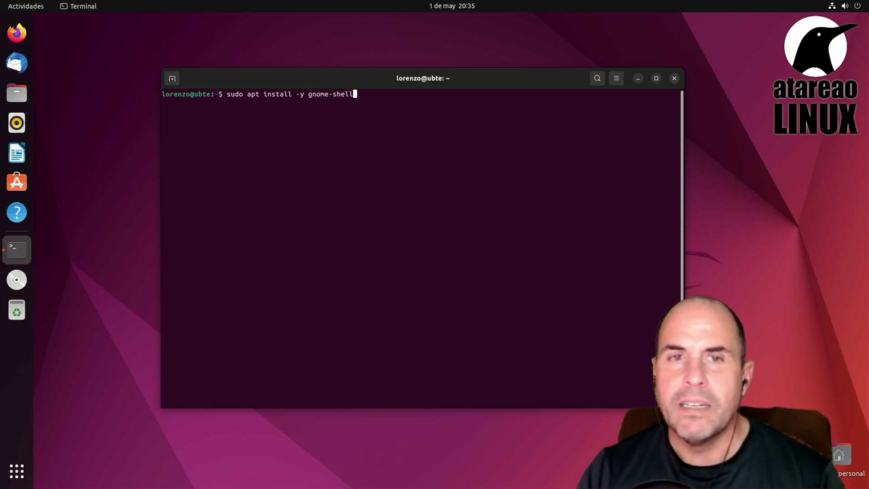
{"action": "type", "text": "-extension"}
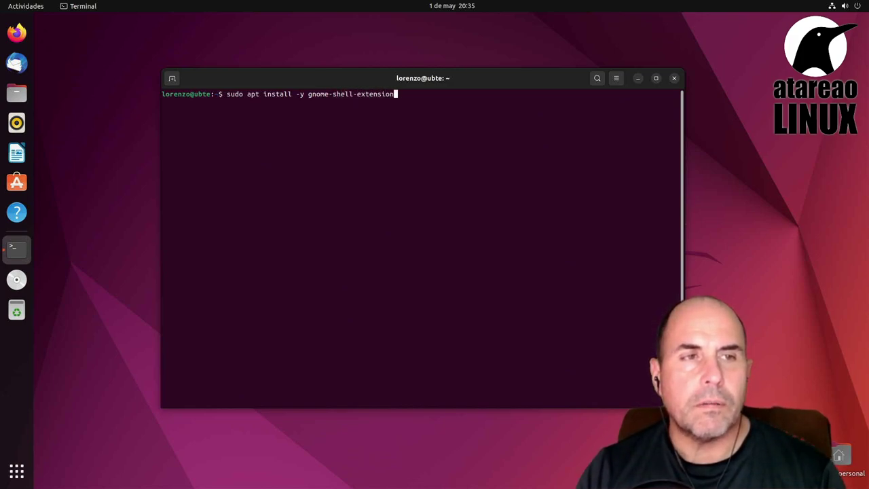
{"action": "type", "text": "-manager"}
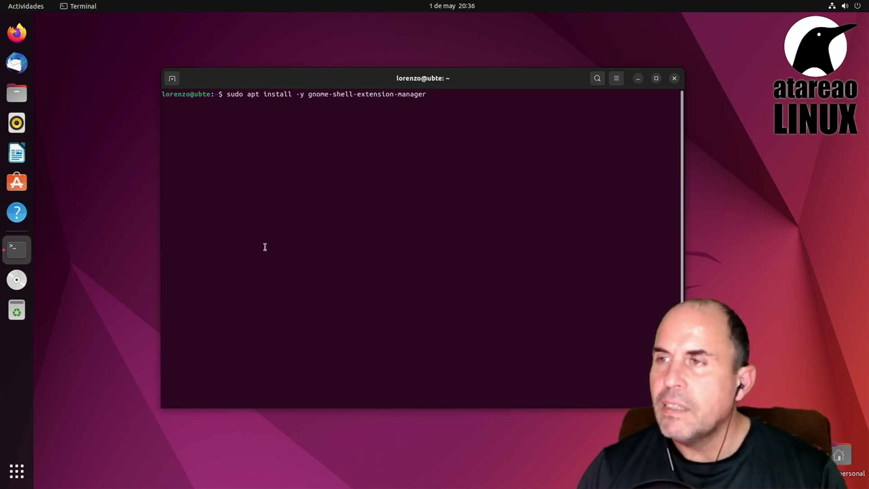
{"action": "key", "text": "Return"}
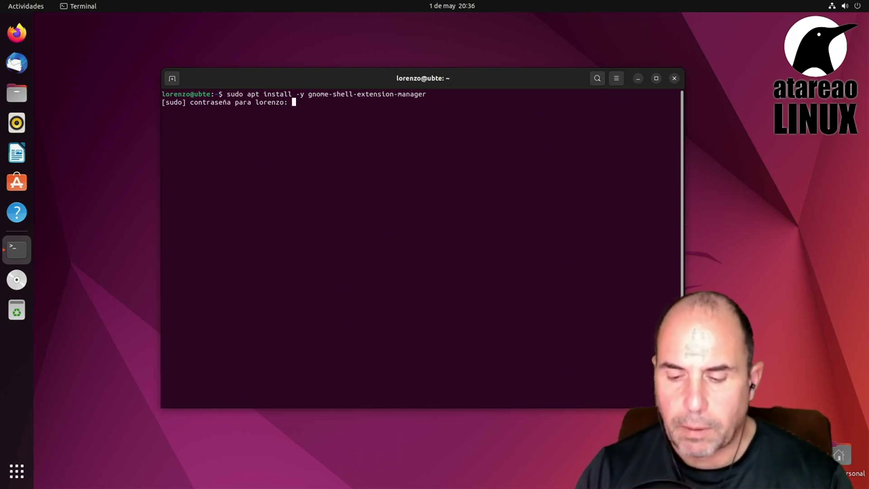
{"action": "key", "text": "Return"}
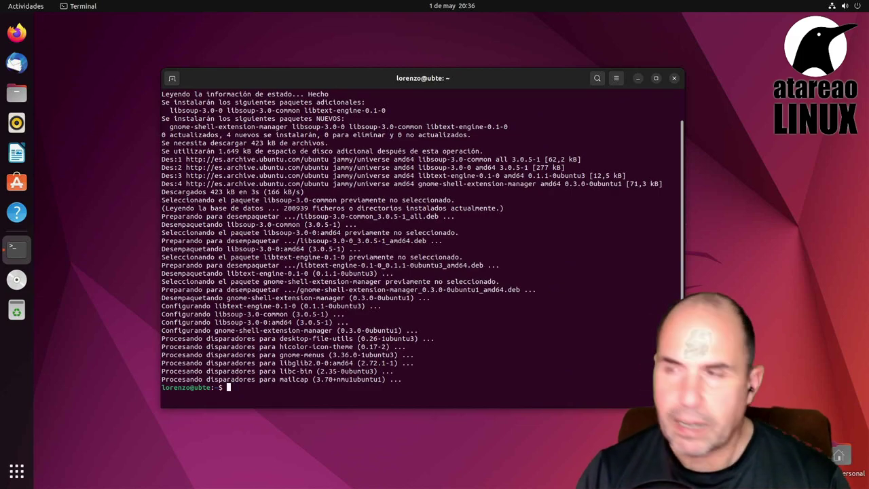
Step: Bring up the activities overview to search for an application
{"action": "key", "text": "alt+space"}
{"action": "key", "text": "Escape"}
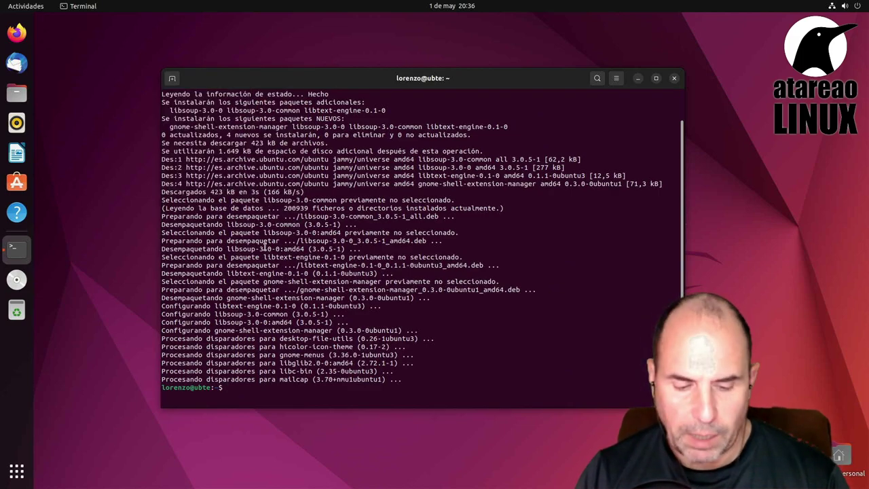
{"action": "key", "text": "super"}
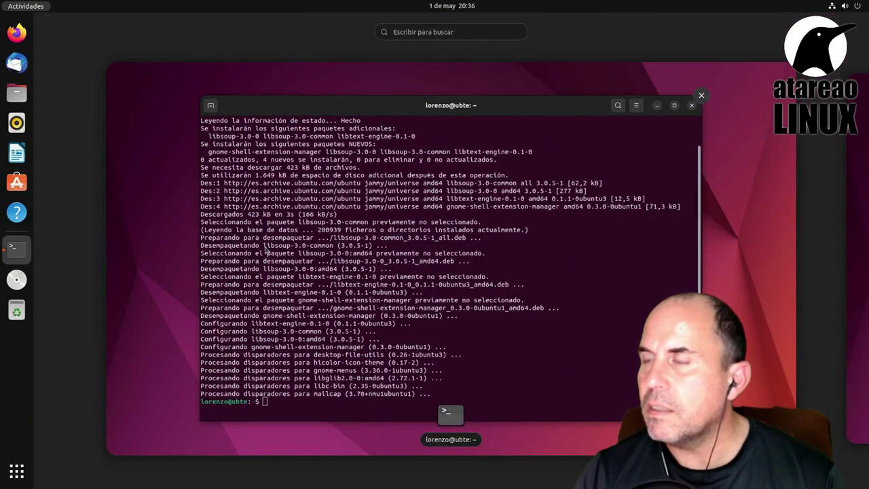
{"action": "type", "text": "gno"}
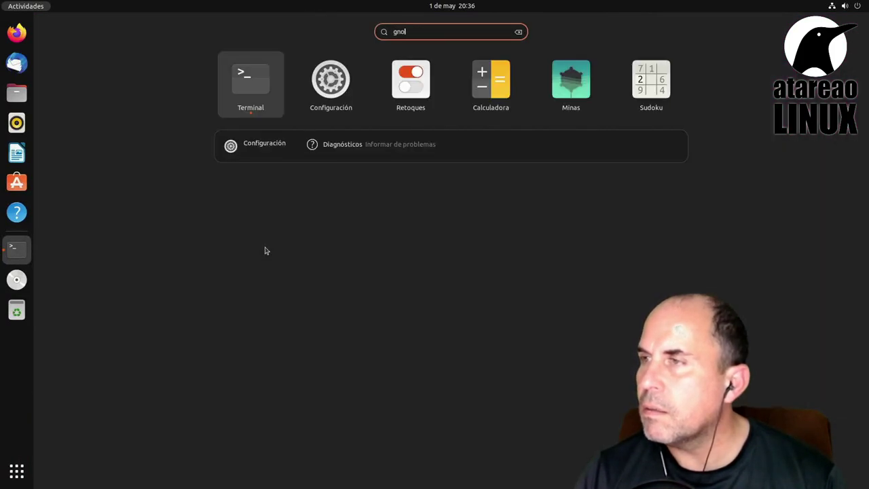
{"action": "type", "text": "me"}
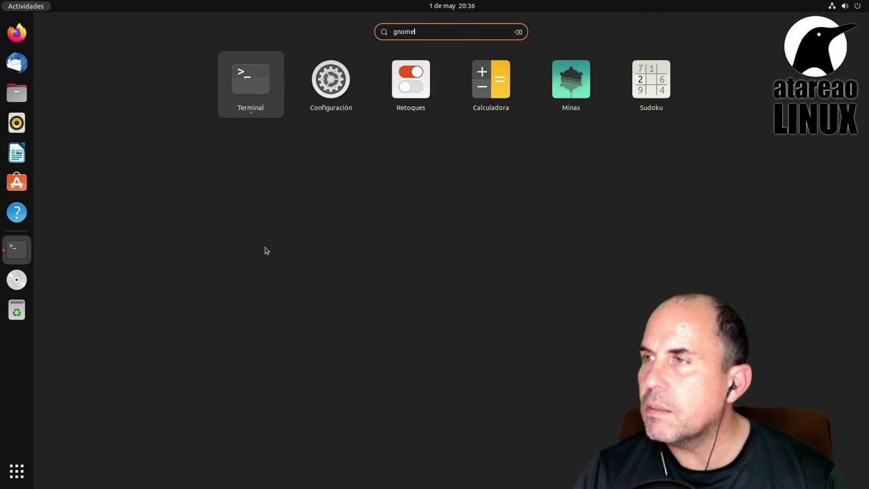
{"action": "key", "text": "BackSpace"}
{"action": "key", "text": "BackSpace"}
{"action": "key", "text": "BackSpace"}
{"action": "key", "text": "BackSpace"}
{"action": "key", "text": "BackSpace"}
Step: Search the applications for "exte" and launch Extension Manager
{"action": "type", "text": "exte"}
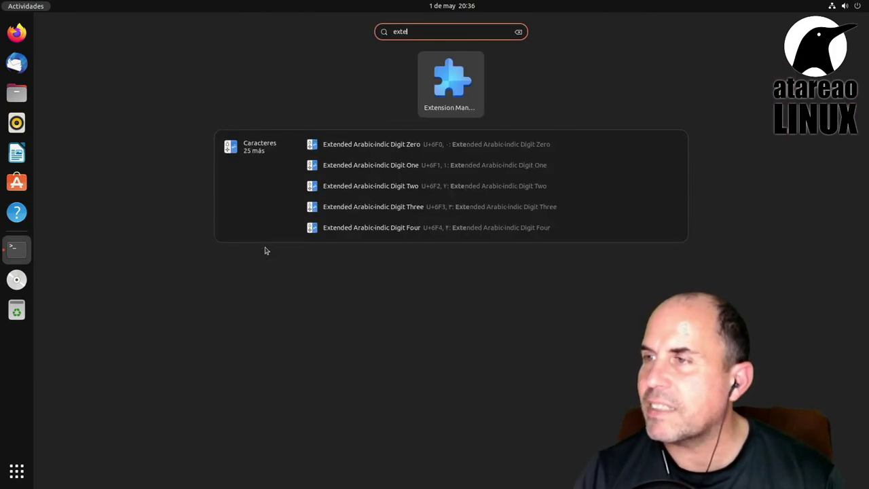
{"action": "key", "text": "Escape"}
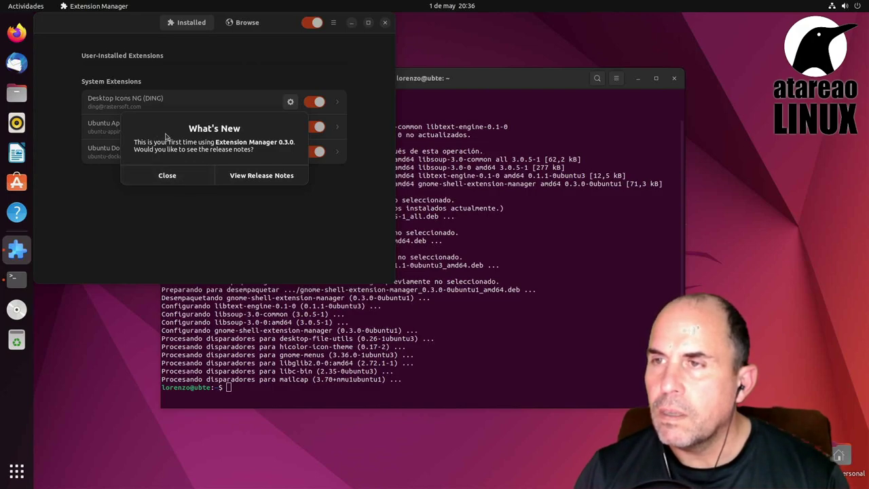
Step: Read through the Extension Manager release notes, close them and move the window toward the middle of the desktop
{"action": "left_click", "coordinate": [238, 178]}
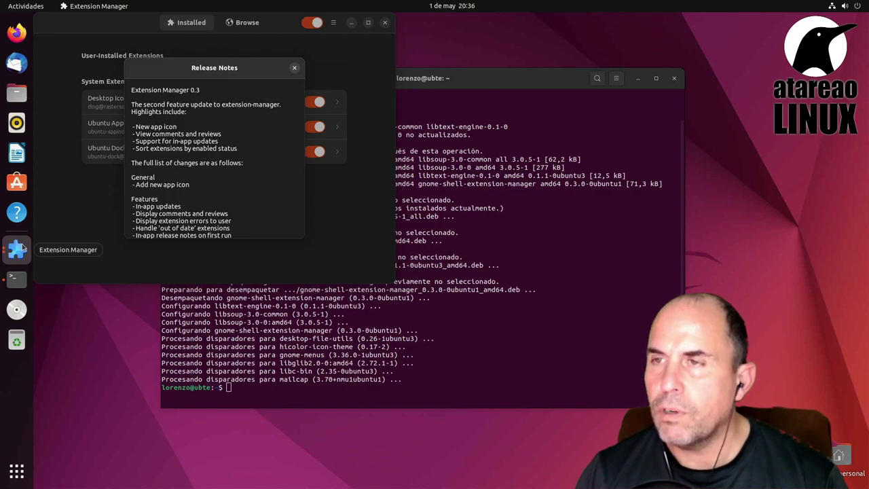
{"action": "scroll", "coordinate": [197, 148], "scroll_direction": "down", "scroll_amount": 2}
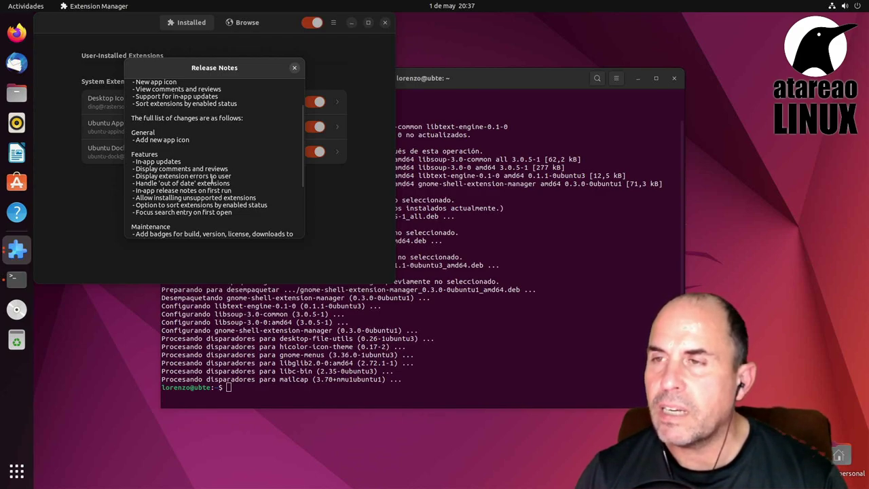
{"action": "scroll", "coordinate": [203, 181], "scroll_direction": "down", "scroll_amount": 3}
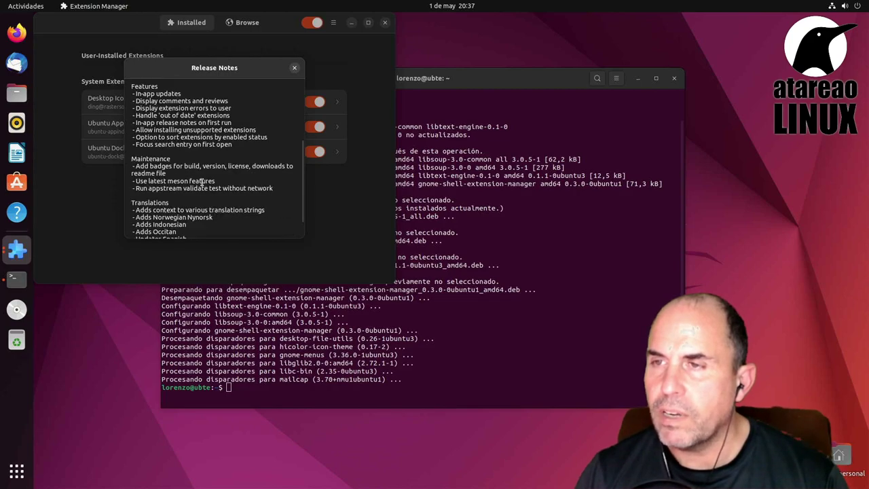
{"action": "scroll", "coordinate": [202, 181], "scroll_direction": "down", "scroll_amount": 1}
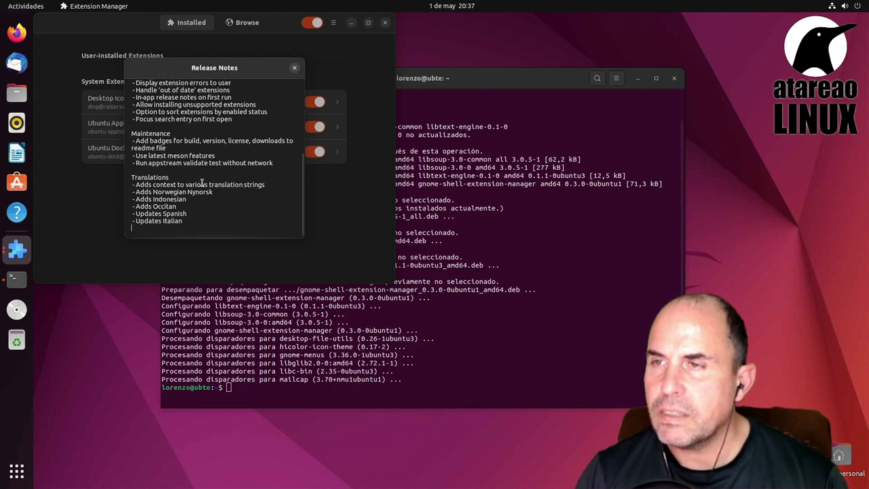
{"action": "left_click", "coordinate": [295, 67]}
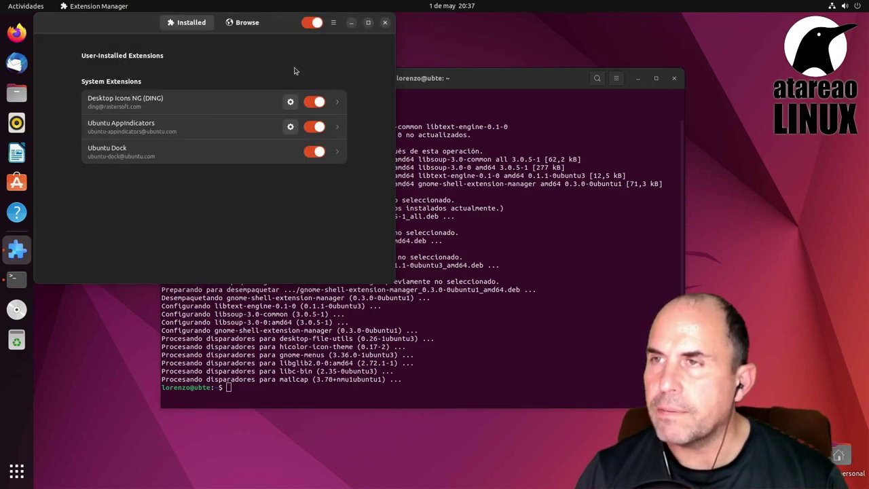
{"action": "left_click_drag", "start_coordinate": [219, 62], "coordinate": [317, 142]}
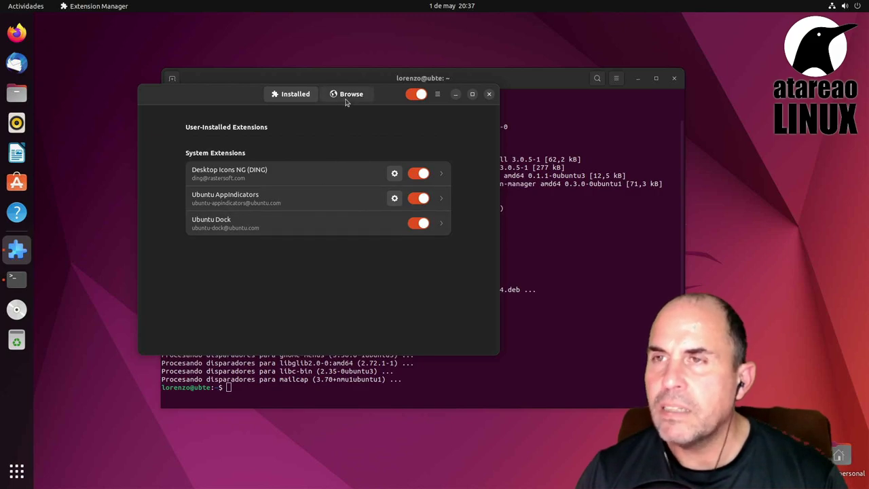
Step: Open the system Configuración, look through the Apariencia settings and close the window
{"action": "left_click", "coordinate": [841, 10]}
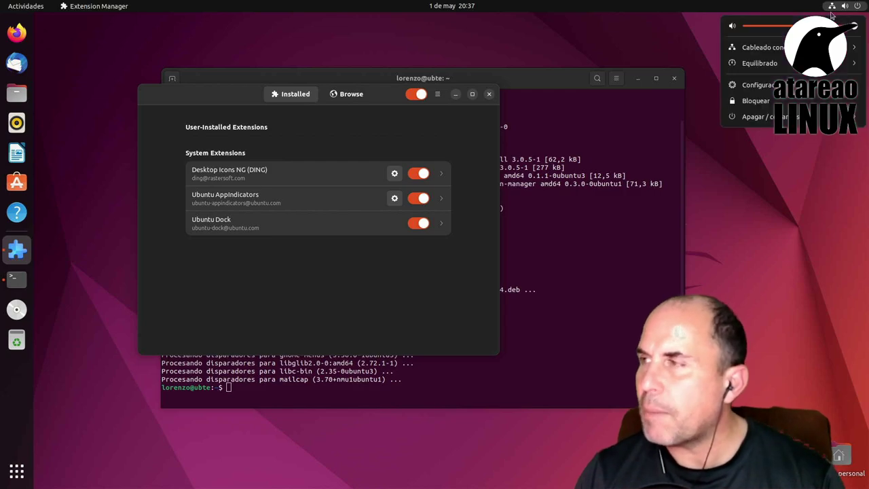
{"action": "left_click", "coordinate": [755, 85]}
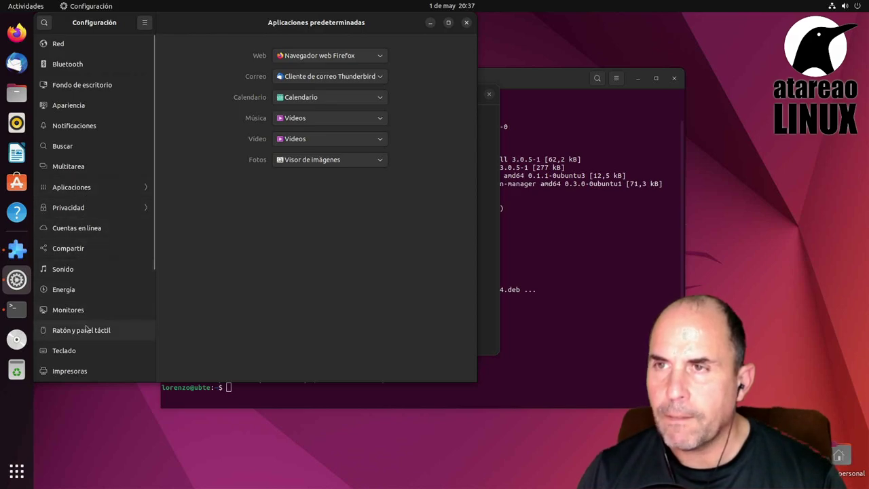
{"action": "left_click", "coordinate": [99, 105]}
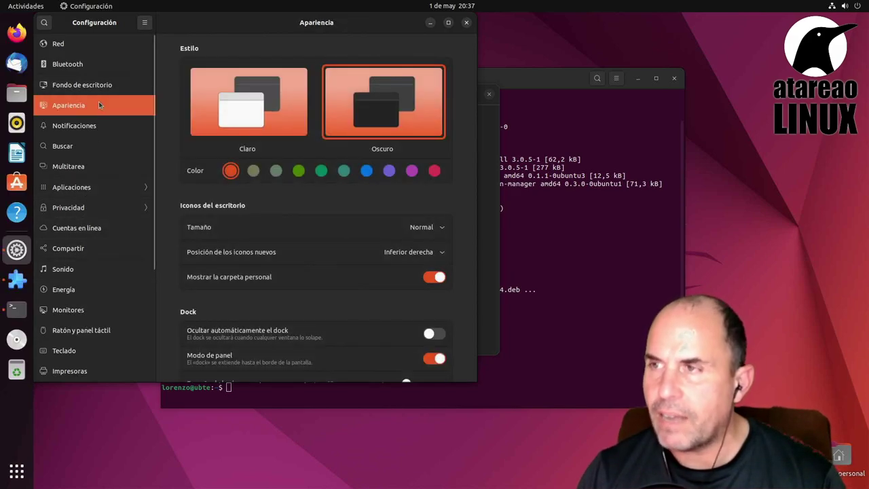
{"action": "scroll", "coordinate": [166, 98], "scroll_direction": "down", "scroll_amount": 3}
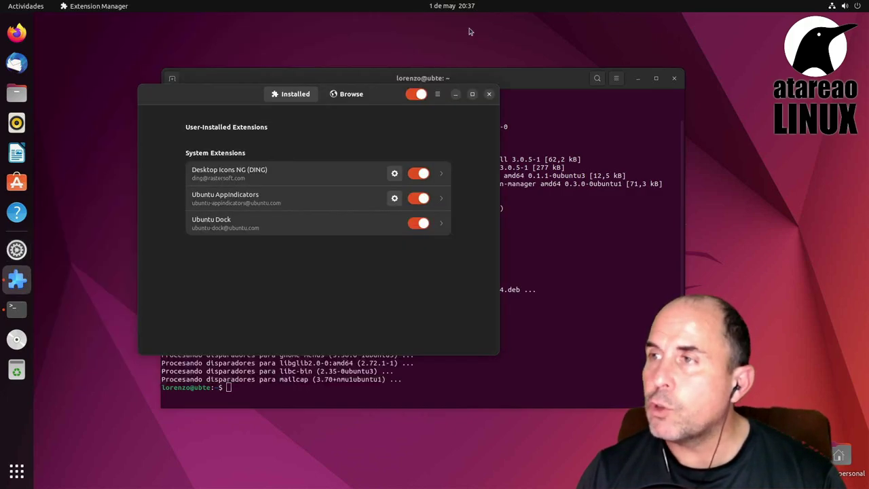
{"action": "left_click", "coordinate": [467, 24]}
Step: Launch Retoques, check the GNOME Shell theme option under Apariencia, and close the application
{"action": "key", "text": "super"}
{"action": "type", "text": "ret"}
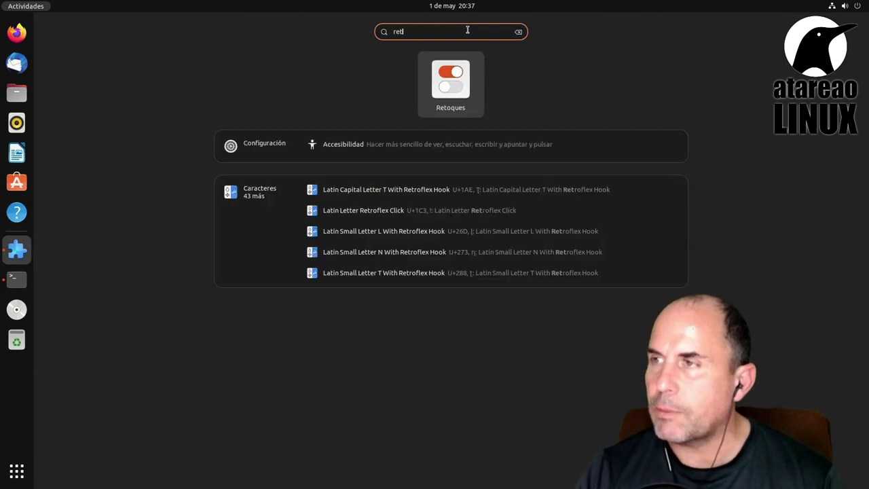
{"action": "key", "text": "Return"}
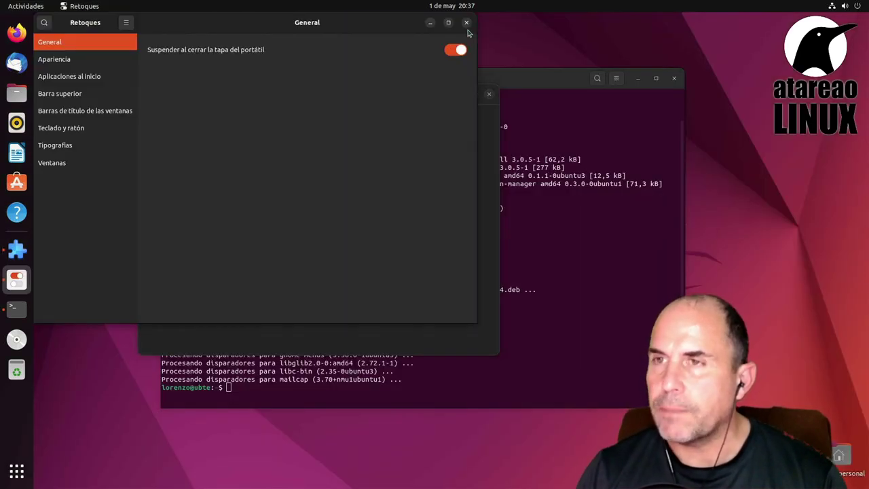
{"action": "left_click", "coordinate": [71, 60]}
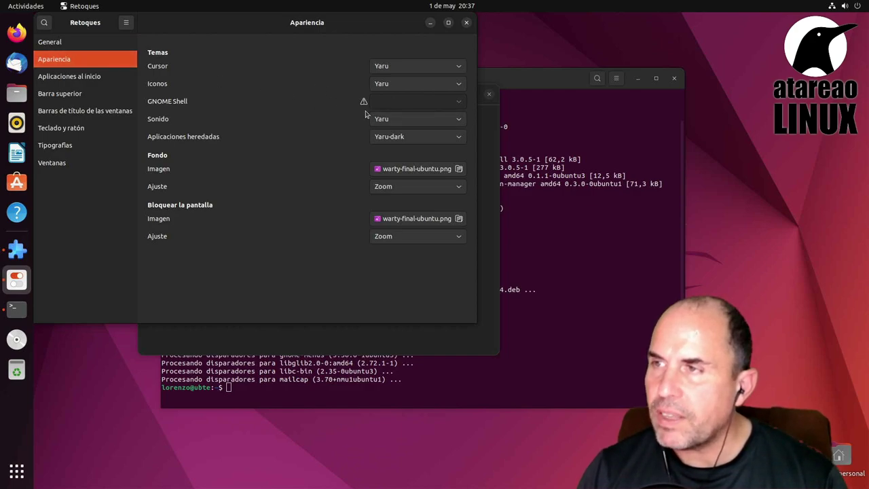
{"action": "mouse_move", "coordinate": [364, 103]}
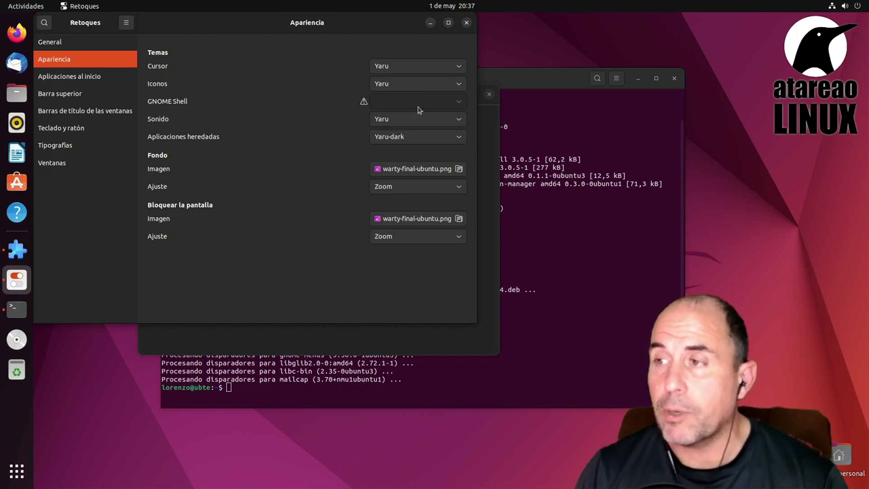
{"action": "left_click", "coordinate": [467, 25]}
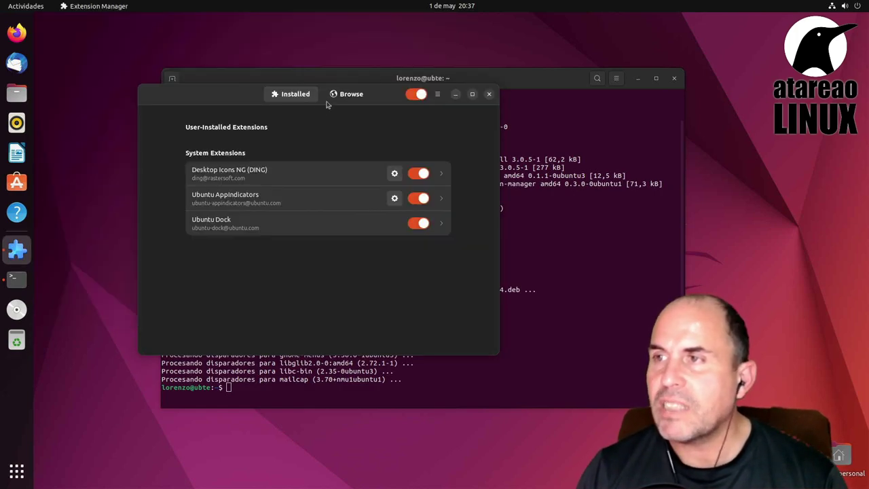
Step: Search the online extensions for "theme" and install the User Themes extension
{"action": "left_click", "coordinate": [361, 101]}
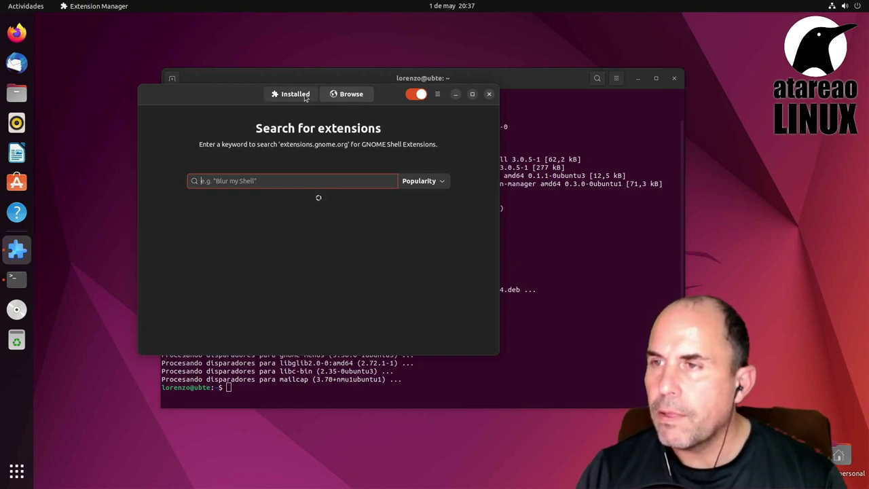
{"action": "type", "text": "the"}
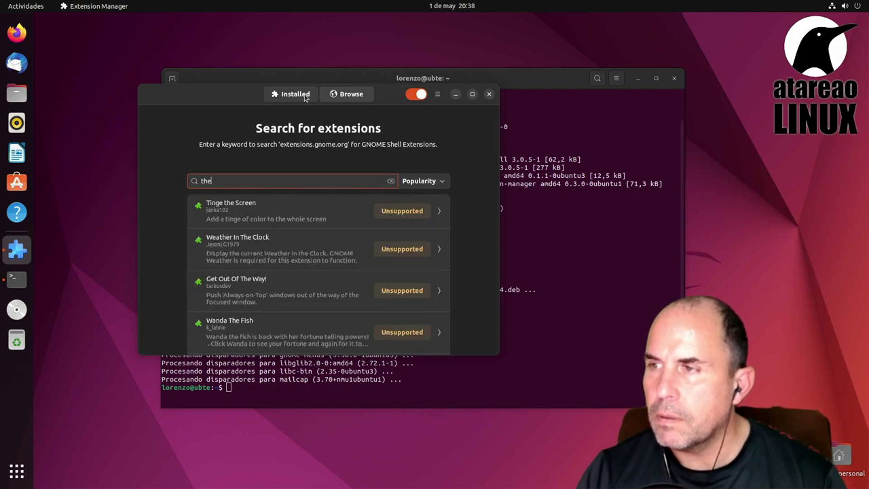
{"action": "type", "text": "me"}
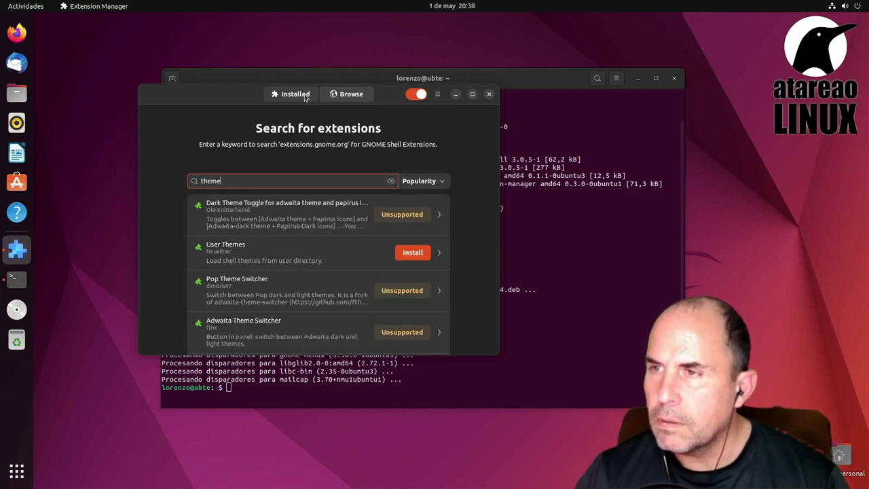
{"action": "scroll", "coordinate": [315, 229], "scroll_direction": "down", "scroll_amount": 3}
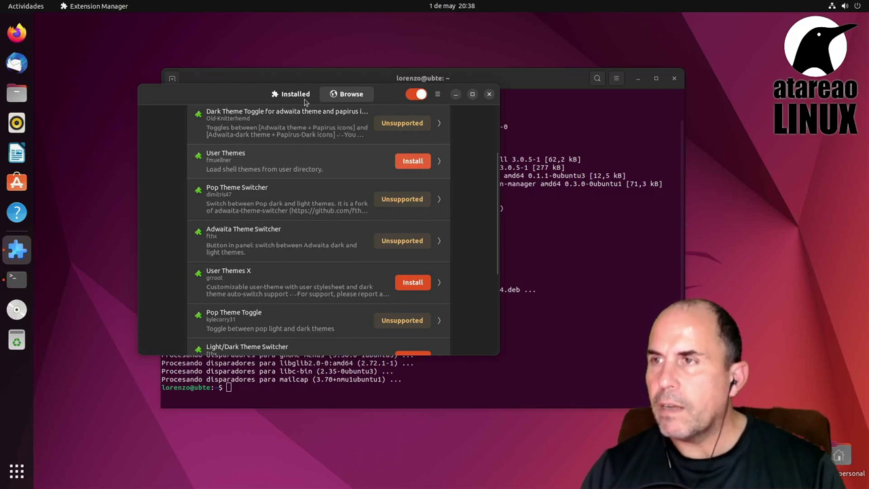
{"action": "left_click", "coordinate": [413, 161]}
{"action": "left_click", "coordinate": [482, 275]}
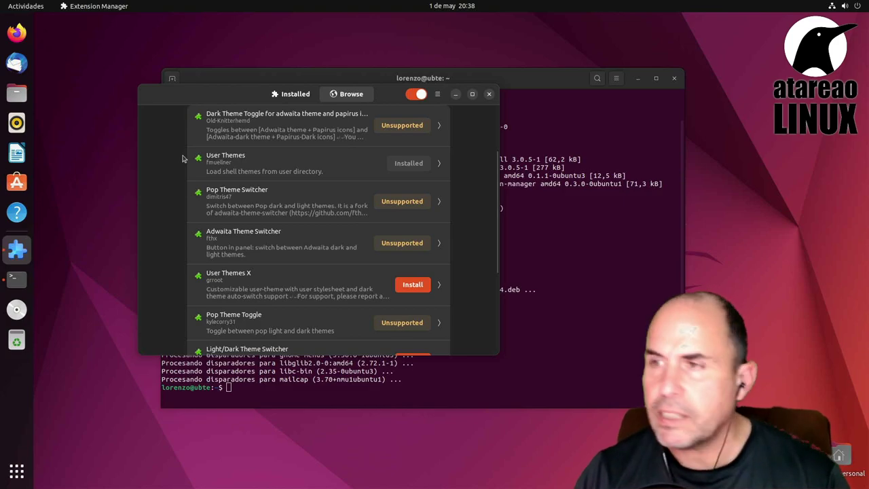
Step: Launch Retoques, look through the GNOME Shell theme choices under Apariencia and move the window toward the middle of the desktop
{"action": "key", "text": "super"}
{"action": "type", "text": "re"}
{"action": "key", "text": "Return"}
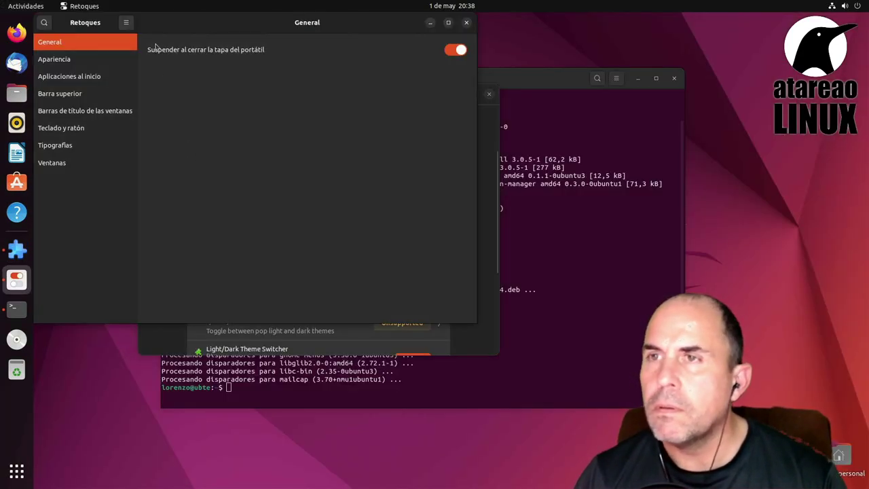
{"action": "left_click", "coordinate": [71, 60]}
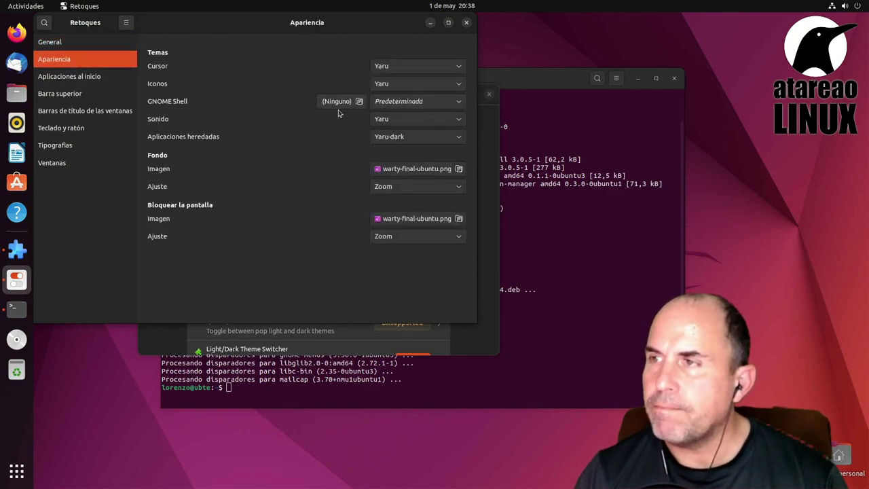
{"action": "left_click", "coordinate": [430, 105]}
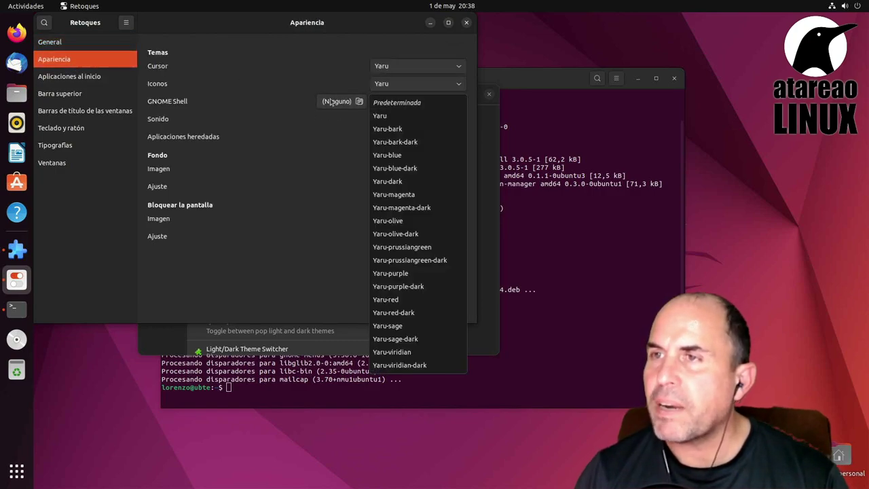
{"action": "left_click", "coordinate": [217, 25]}
{"action": "left_click_drag", "start_coordinate": [220, 23], "coordinate": [291, 46]}
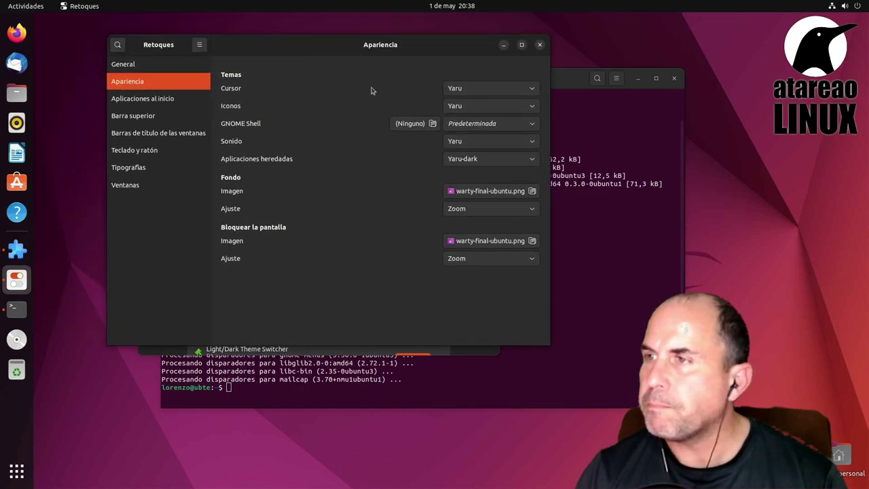
Step: Set the GNOME Shell theme to Yaru-dark
{"action": "left_click", "coordinate": [476, 126]}
{"action": "left_click", "coordinate": [476, 125]}
{"action": "left_click", "coordinate": [476, 126]}
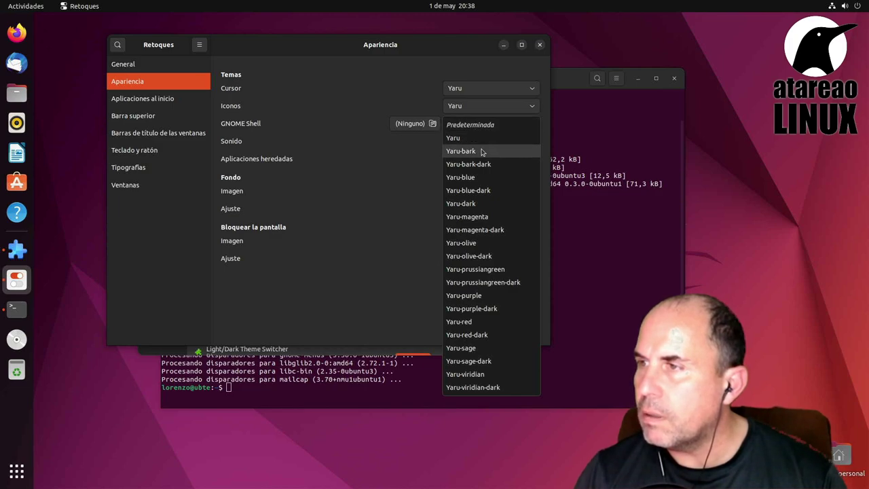
{"action": "left_click", "coordinate": [481, 203]}
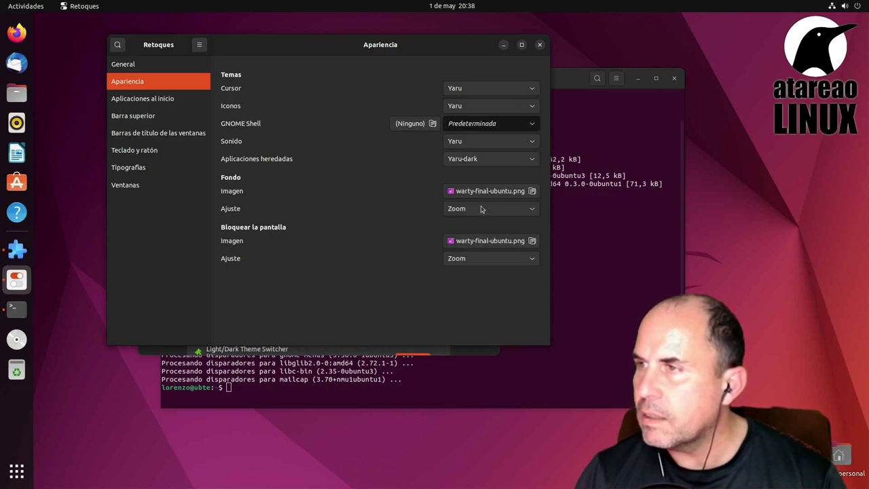
Step: Look at the file chooser for a custom GNOME Shell theme, cancel it and close Retoques
{"action": "left_click", "coordinate": [421, 123]}
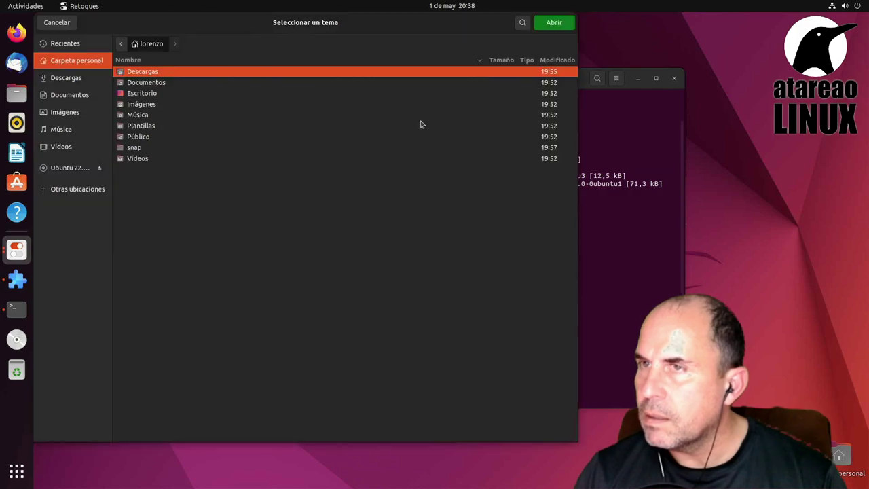
{"action": "key", "text": "Escape"}
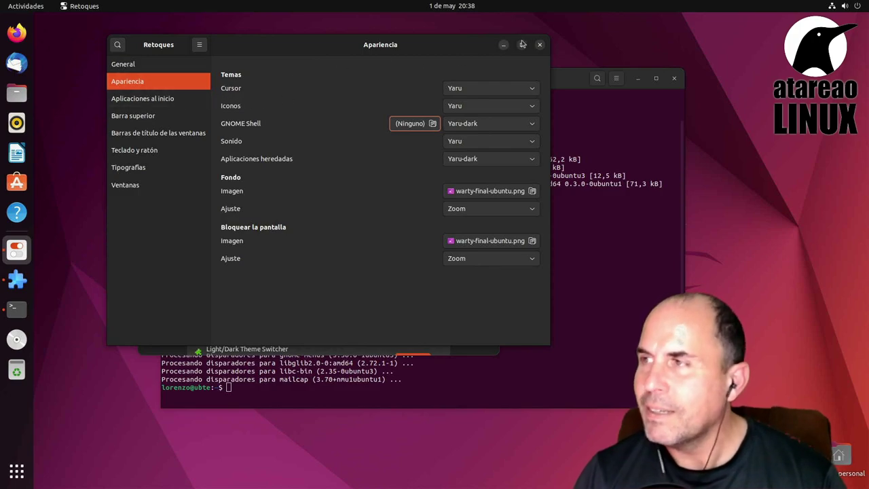
{"action": "left_click", "coordinate": [540, 46]}
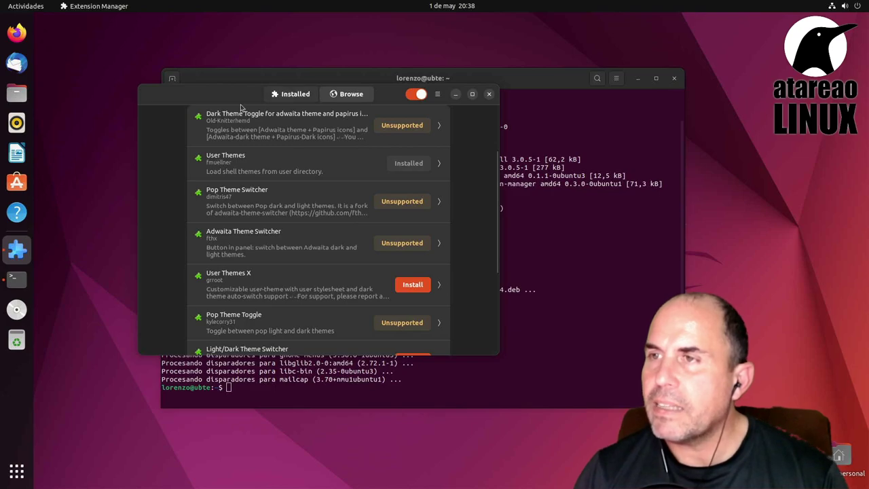
Step: Show the installed extensions in Extension Manager and examine the settings and details of User Themes
{"action": "left_click_drag", "start_coordinate": [244, 100], "coordinate": [406, 126]}
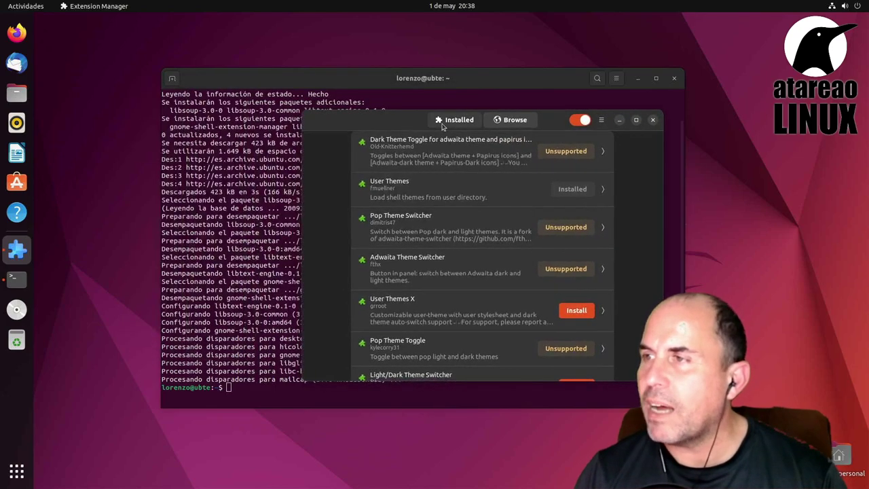
{"action": "left_click", "coordinate": [453, 121]}
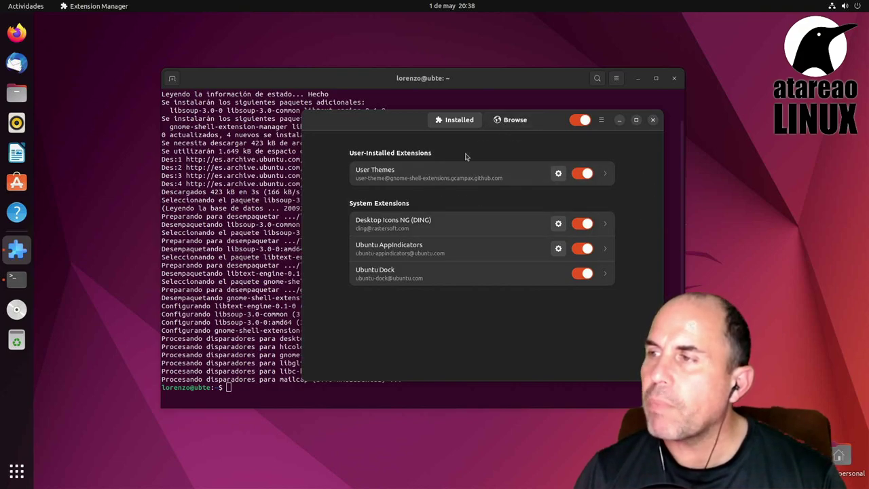
{"action": "left_click", "coordinate": [558, 175]}
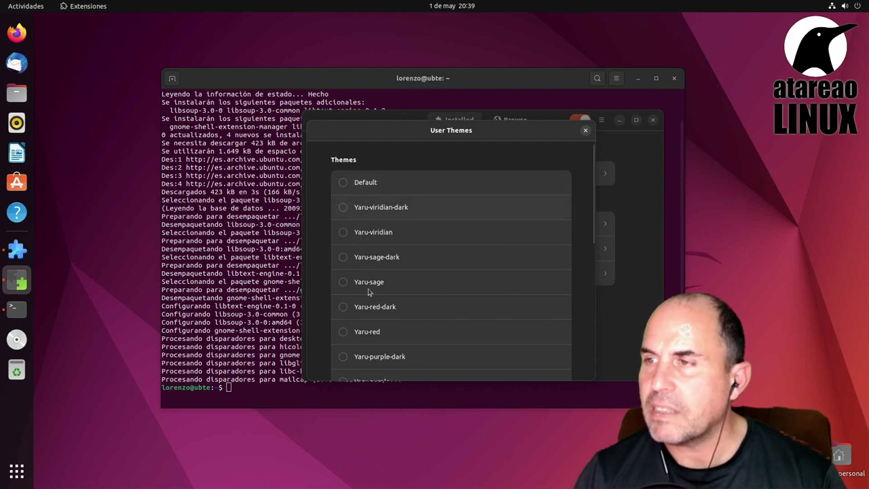
{"action": "left_click", "coordinate": [585, 131]}
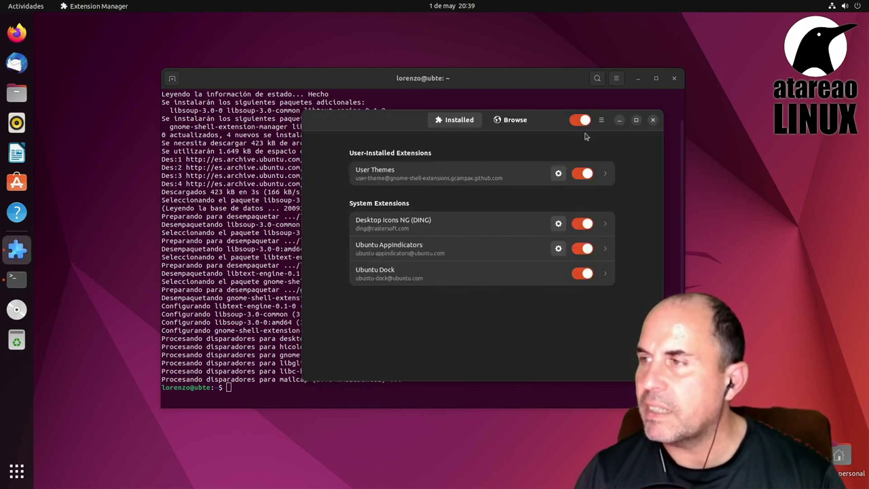
{"action": "left_click", "coordinate": [605, 174]}
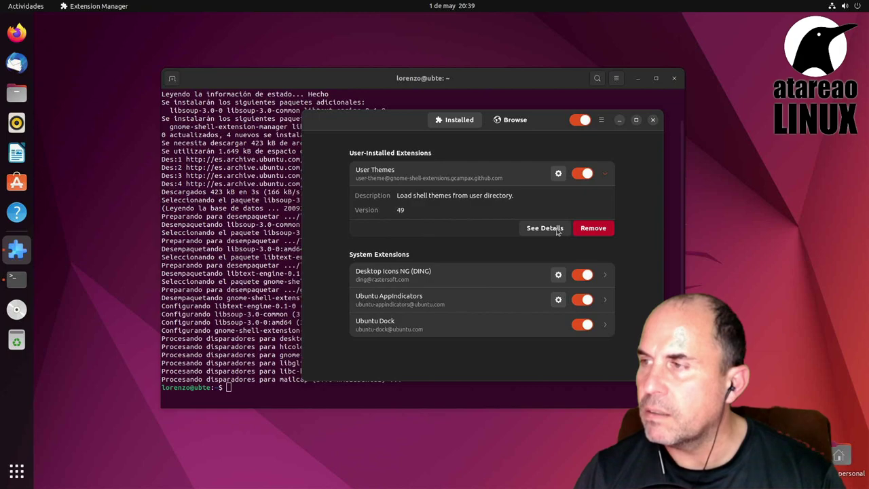
{"action": "left_click", "coordinate": [608, 175]}
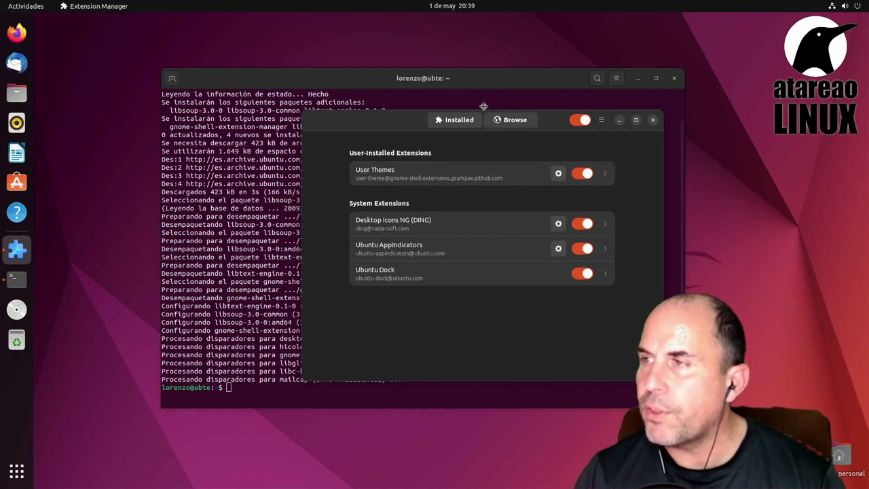
Step: Return to the online search results for "theme" and check the sort options, choosing Popularity
{"action": "left_click_drag", "start_coordinate": [514, 120], "coordinate": [402, 83]}
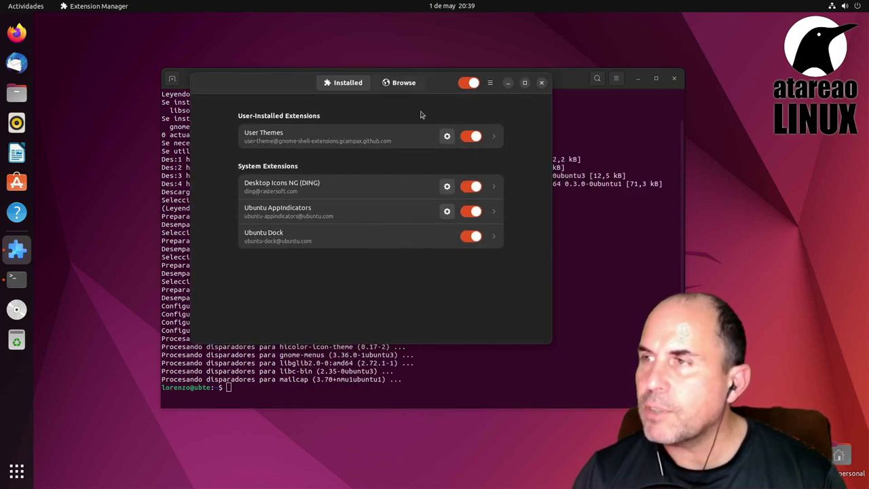
{"action": "left_click", "coordinate": [411, 83]}
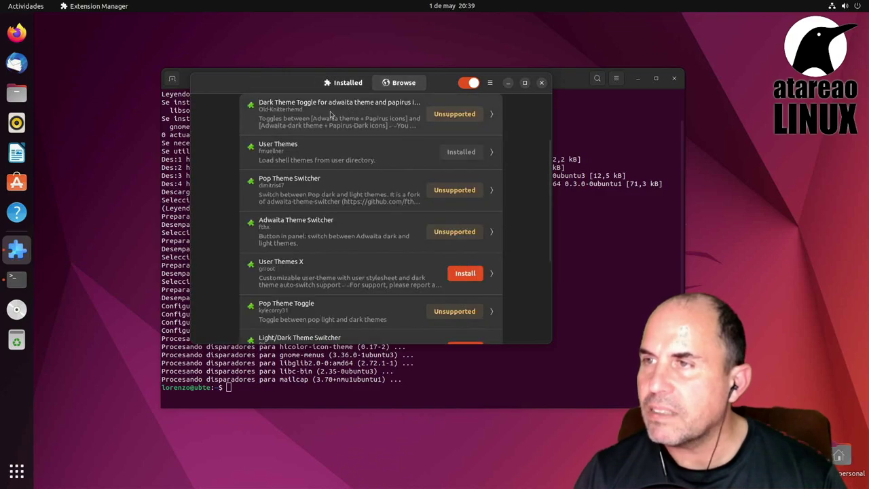
{"action": "scroll", "coordinate": [331, 116], "scroll_direction": "up", "scroll_amount": 3}
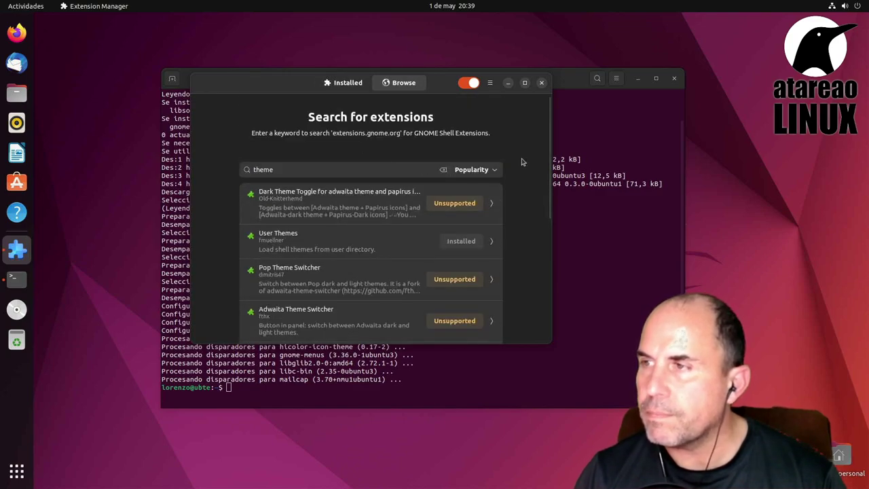
{"action": "left_click", "coordinate": [476, 170]}
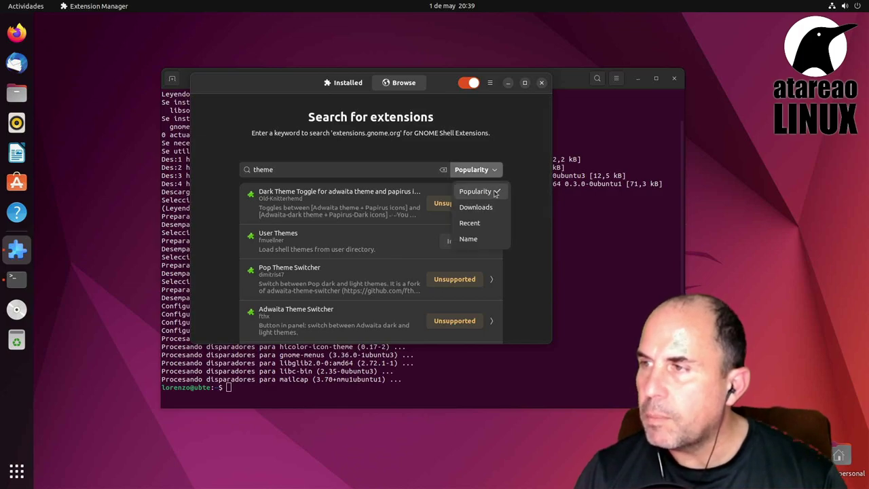
{"action": "left_click", "coordinate": [495, 191]}
Step: Review the theme extensions in the search results and install Night Theme Switcher
{"action": "scroll", "coordinate": [520, 170], "scroll_direction": "down", "scroll_amount": 1}
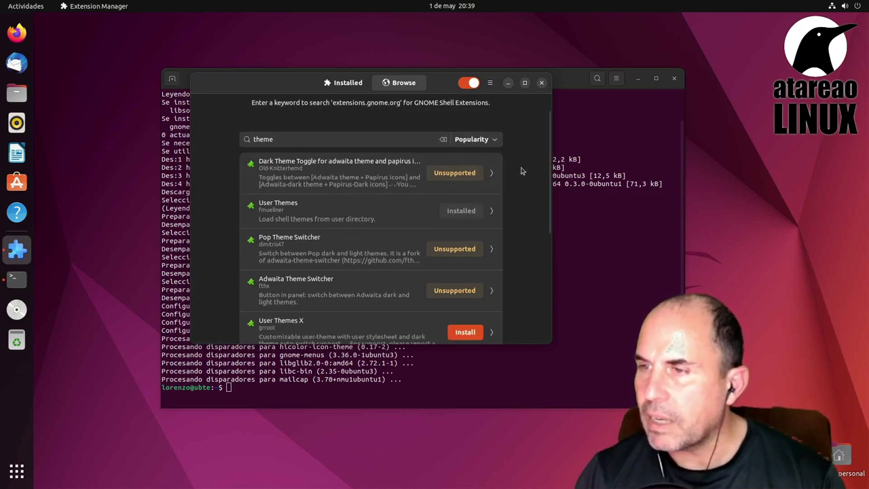
{"action": "scroll", "coordinate": [523, 171], "scroll_direction": "down", "scroll_amount": 2}
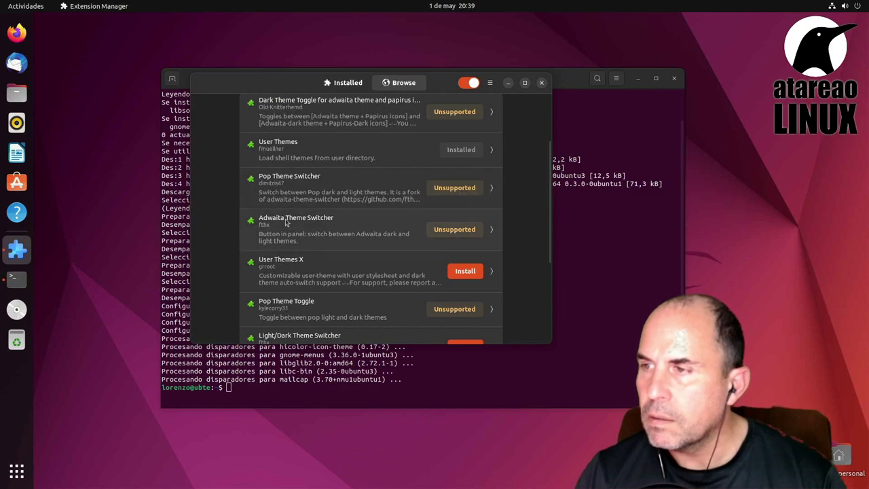
{"action": "scroll", "coordinate": [286, 222], "scroll_direction": "down", "scroll_amount": 1}
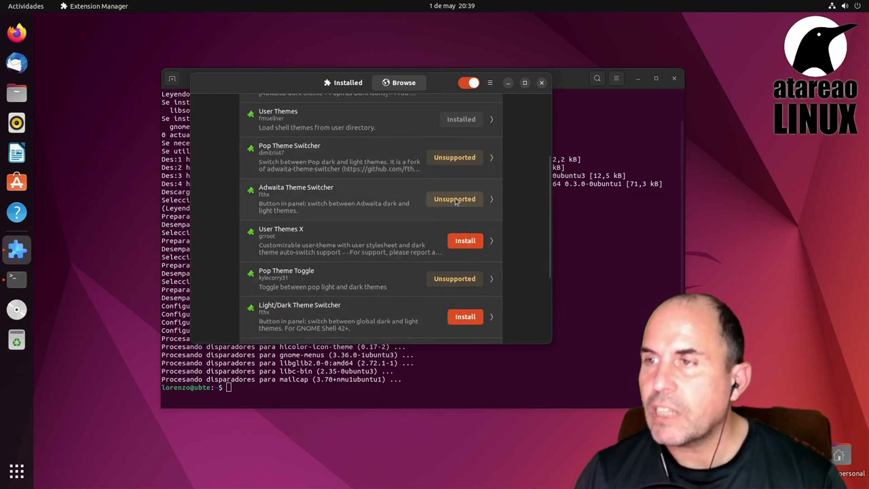
{"action": "mouse_move", "coordinate": [443, 205]}
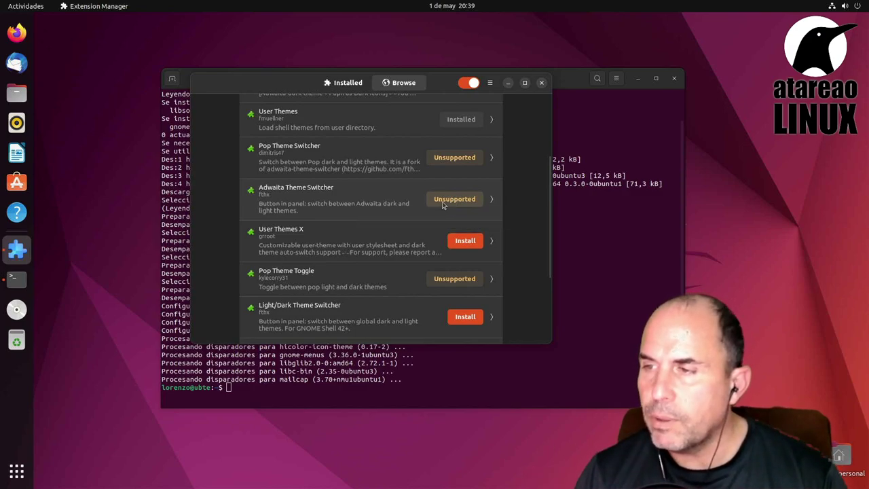
{"action": "scroll", "coordinate": [443, 205], "scroll_direction": "down", "scroll_amount": 4}
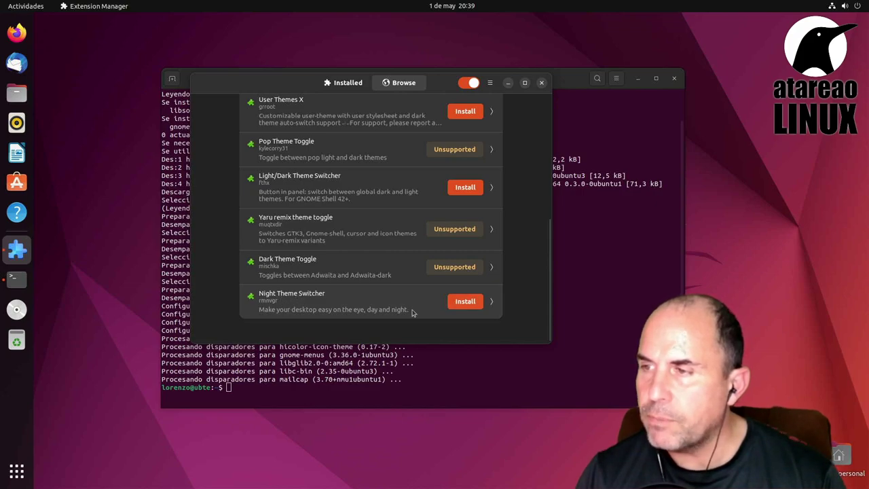
{"action": "left_click", "coordinate": [465, 302]}
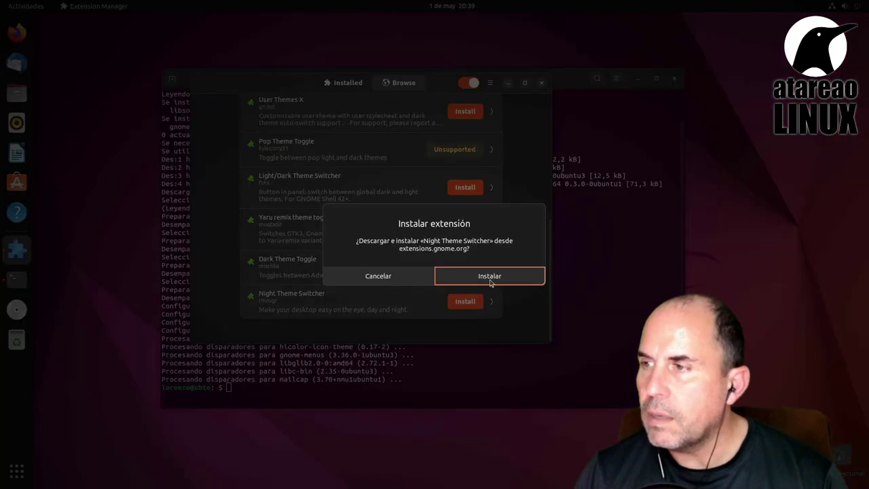
{"action": "left_click", "coordinate": [488, 278]}
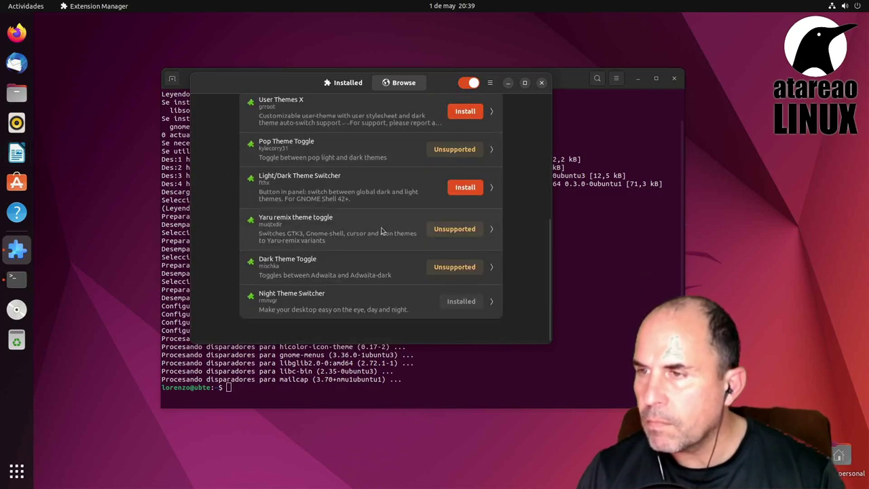
Step: Open the settings of the installed Night Theme Switcher extension and enable "Mostrar siempre los controles a la carta"
{"action": "scroll", "coordinate": [384, 238], "scroll_direction": "up", "scroll_amount": 1}
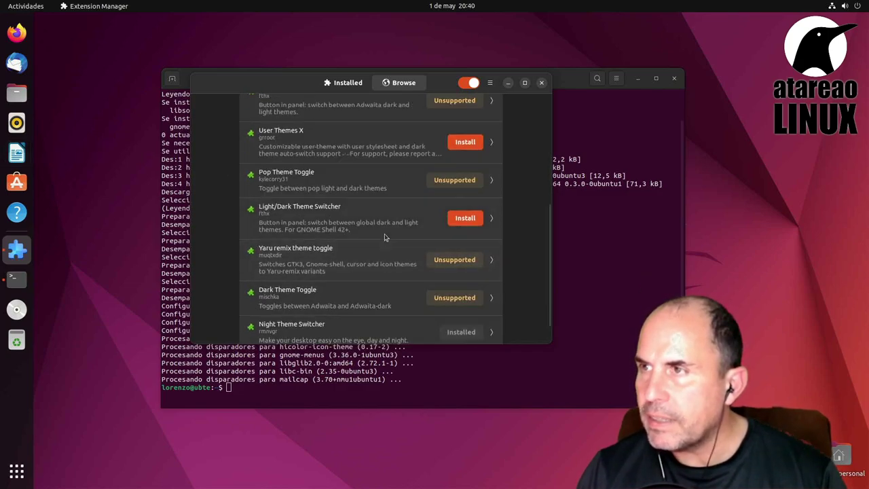
{"action": "left_click", "coordinate": [326, 85]}
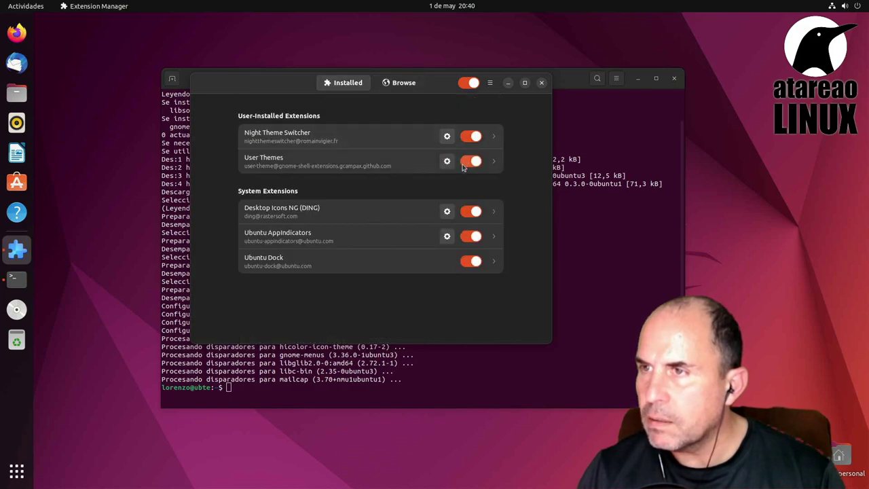
{"action": "left_click", "coordinate": [448, 136]}
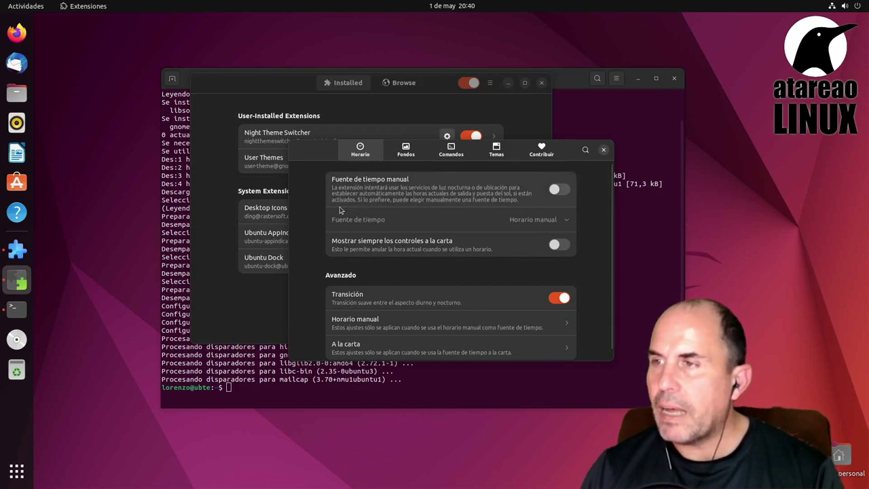
{"action": "scroll", "coordinate": [342, 223], "scroll_direction": "down", "scroll_amount": 1}
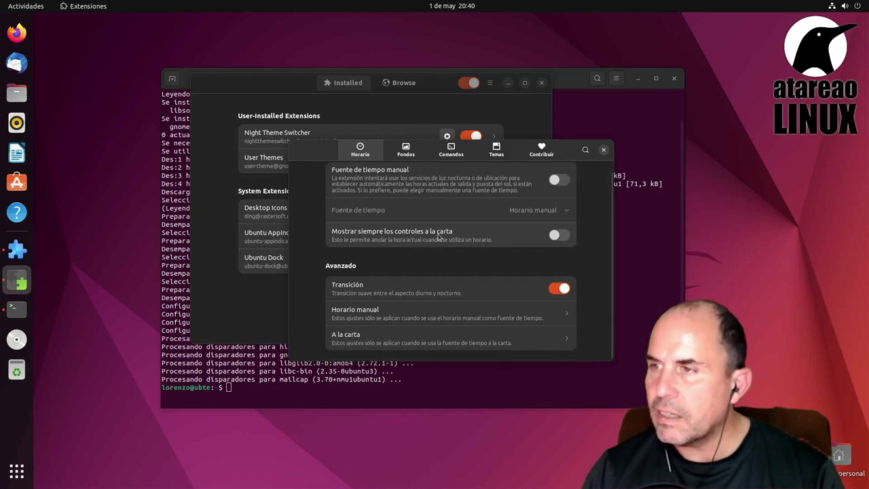
{"action": "left_click", "coordinate": [563, 235]}
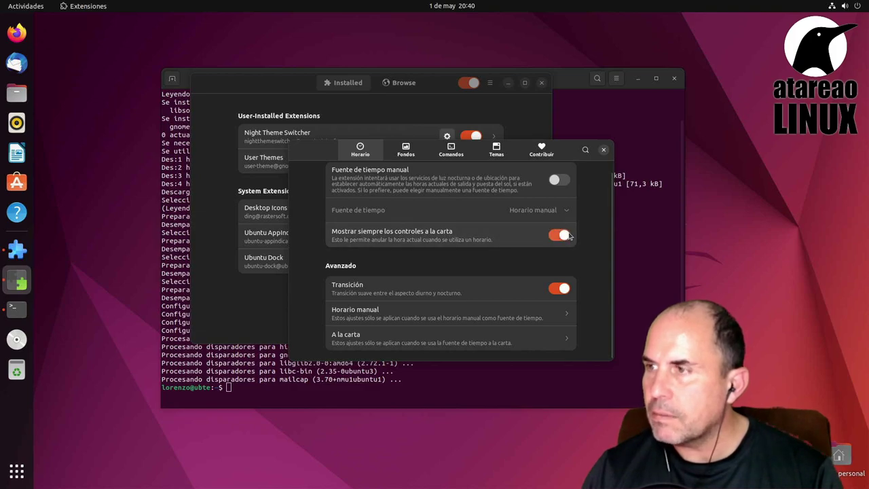
{"action": "left_click", "coordinate": [563, 235]}
{"action": "left_click", "coordinate": [564, 235]}
Step: Test Night Theme Switcher's day/night control by switching between the light and dark appearance, ending on dark
{"action": "left_click", "coordinate": [808, 7]}
{"action": "left_click", "coordinate": [807, 7]}
{"action": "left_click", "coordinate": [807, 7]}
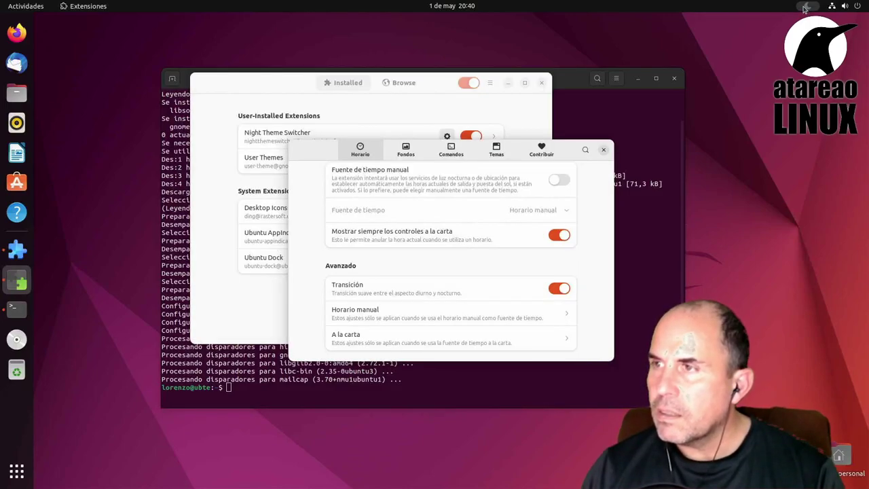
{"action": "left_click", "coordinate": [805, 8]}
{"action": "left_click", "coordinate": [806, 7]}
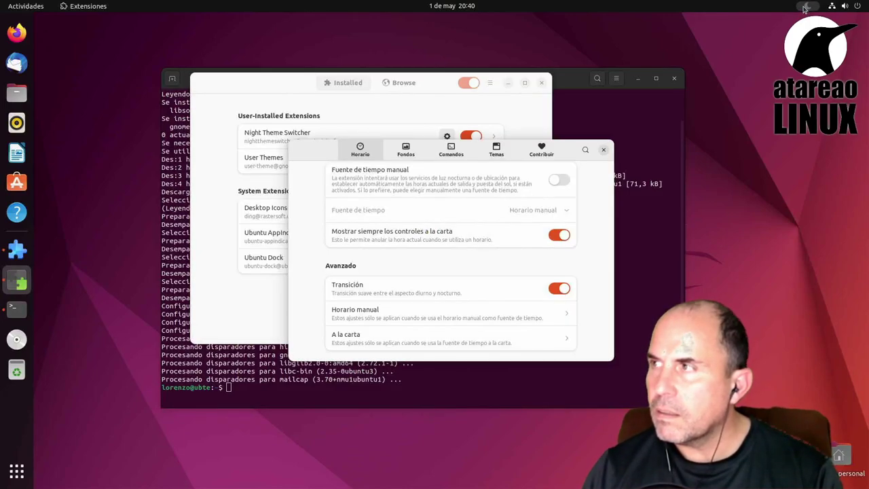
{"action": "left_click", "coordinate": [805, 7]}
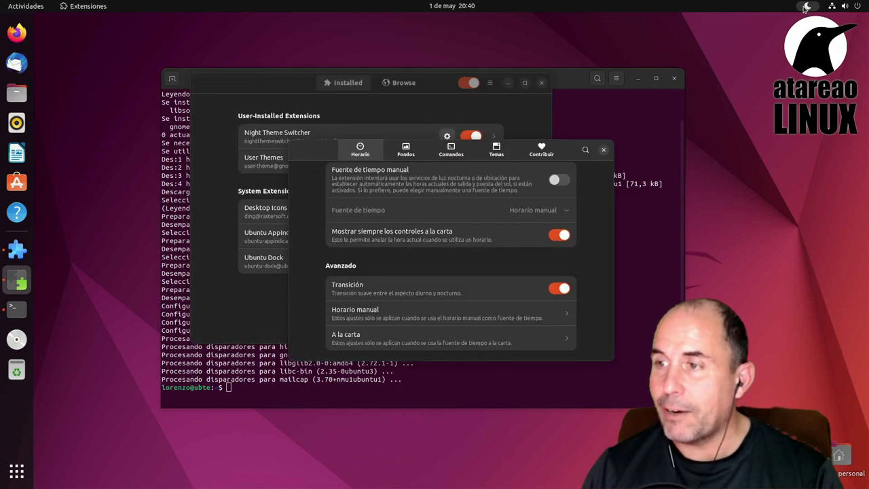
Step: Review Night Theme Switcher's background, command and theme settings, briefly enabling and disabling "Ejecutar comandos", and close its settings
{"action": "left_click", "coordinate": [406, 151]}
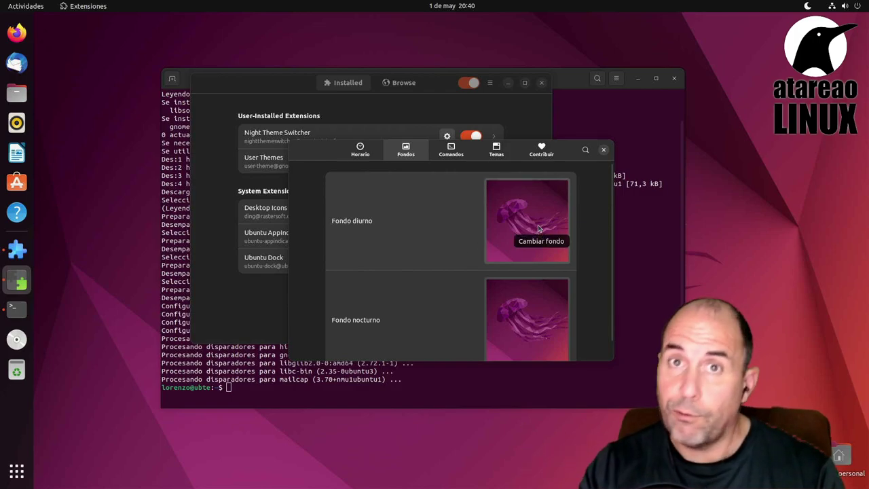
{"action": "left_click", "coordinate": [451, 149]}
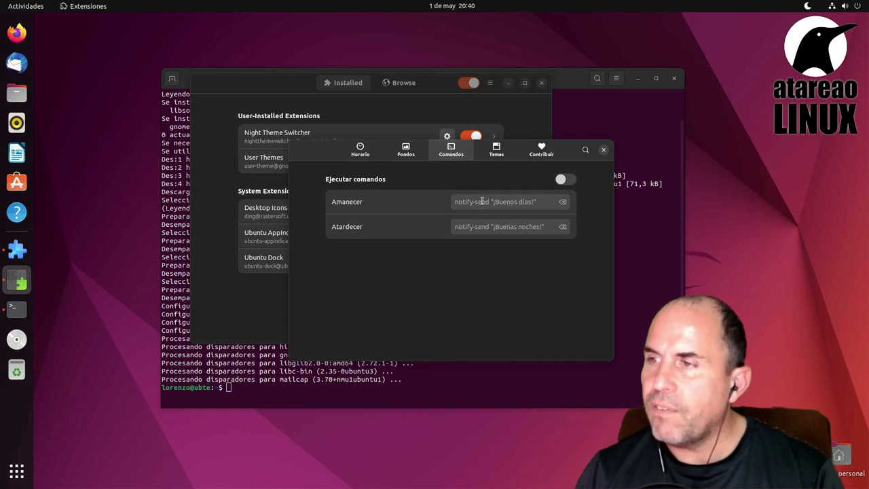
{"action": "left_click", "coordinate": [568, 180]}
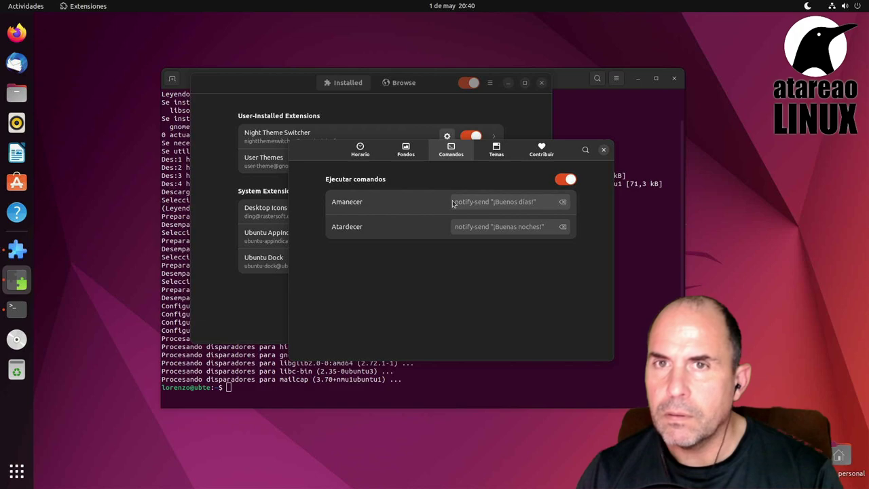
{"action": "left_click", "coordinate": [568, 180]}
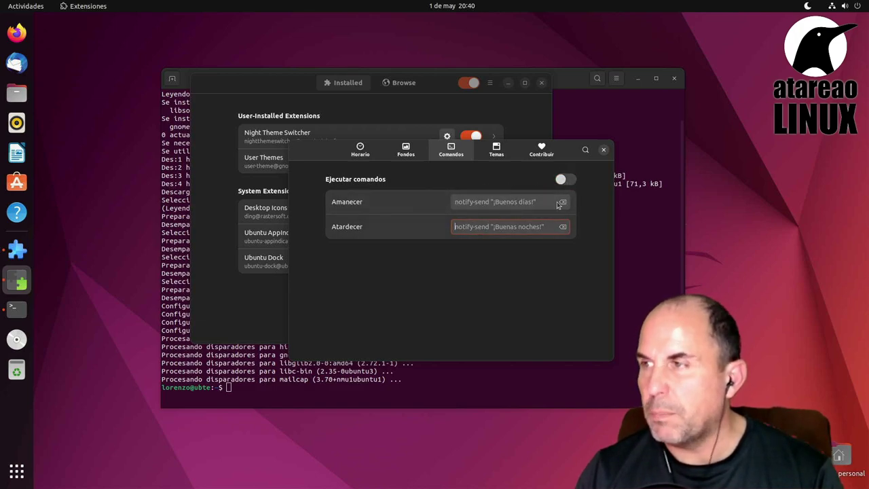
{"action": "left_click", "coordinate": [510, 159]}
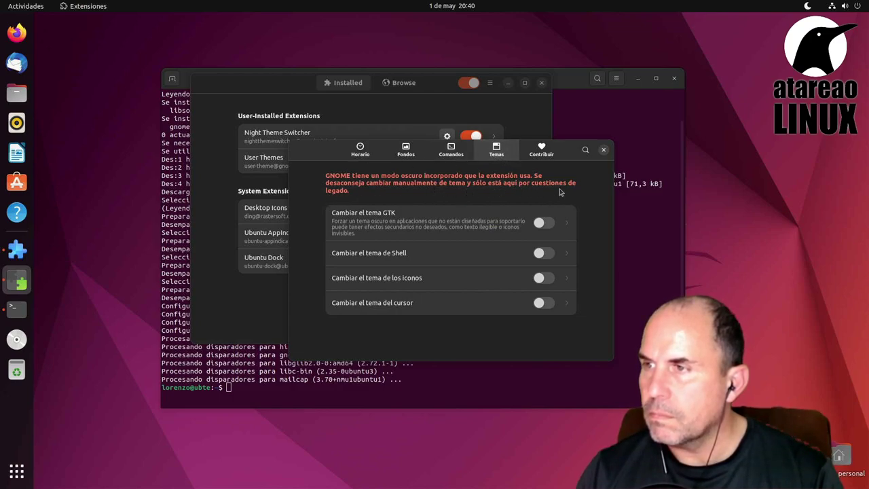
{"action": "left_click", "coordinate": [603, 149]}
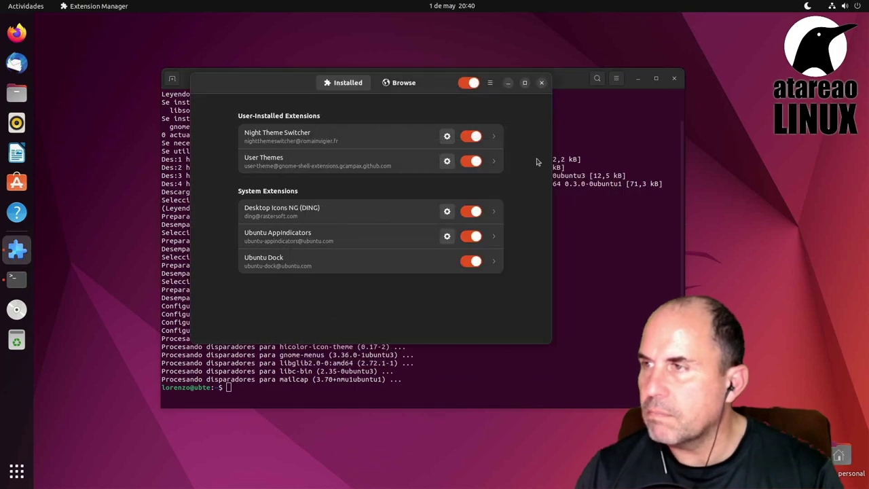
Step: Uninstall the Night Theme Switcher extension and confirm its removal
{"action": "left_click", "coordinate": [495, 138]}
{"action": "left_click", "coordinate": [487, 193]}
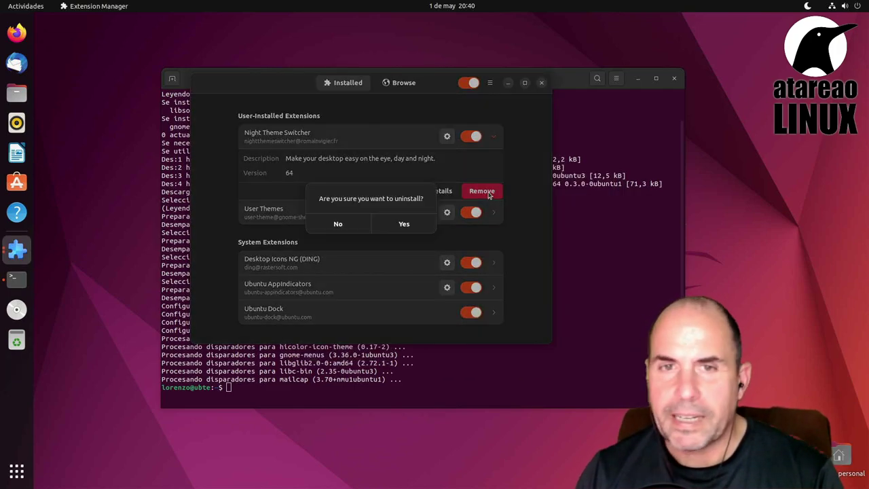
{"action": "left_click", "coordinate": [412, 227]}
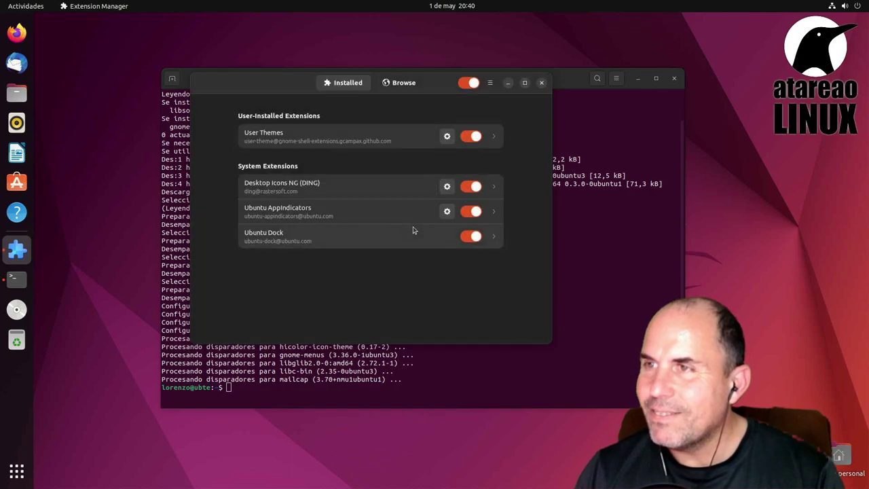
Step: Return to the online extension search and replace the search term with "blur"
{"action": "left_click", "coordinate": [400, 82]}
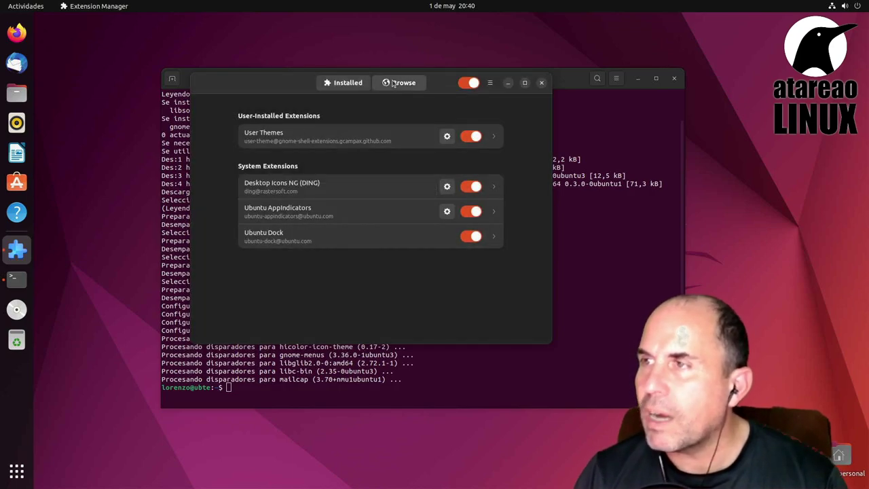
{"action": "scroll", "coordinate": [318, 138], "scroll_direction": "up", "scroll_amount": 5}
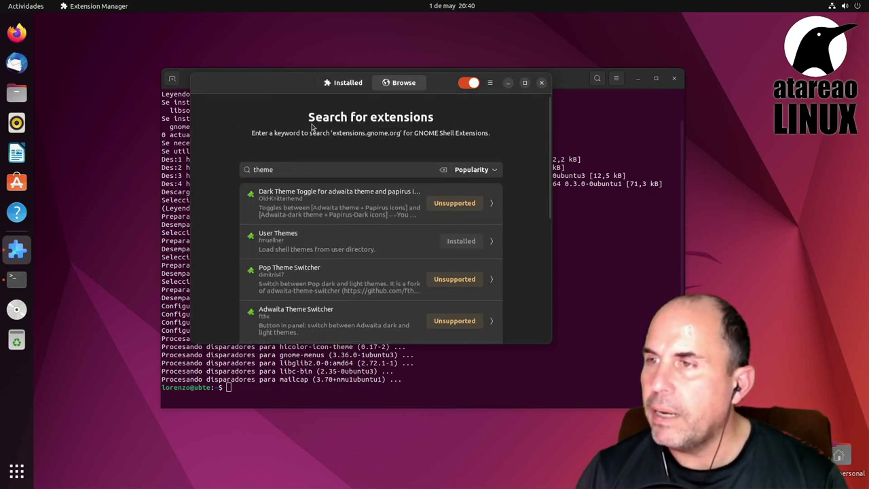
{"action": "left_click", "coordinate": [303, 171]}
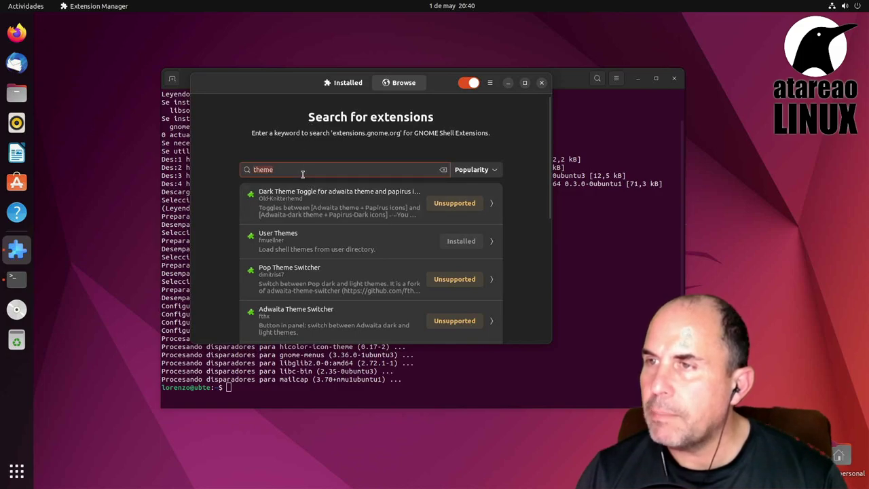
{"action": "key", "text": "BackSpace"}
{"action": "type", "text": "bñ"}
{"action": "key", "text": "BackSpace"}
{"action": "type", "text": "lur"}
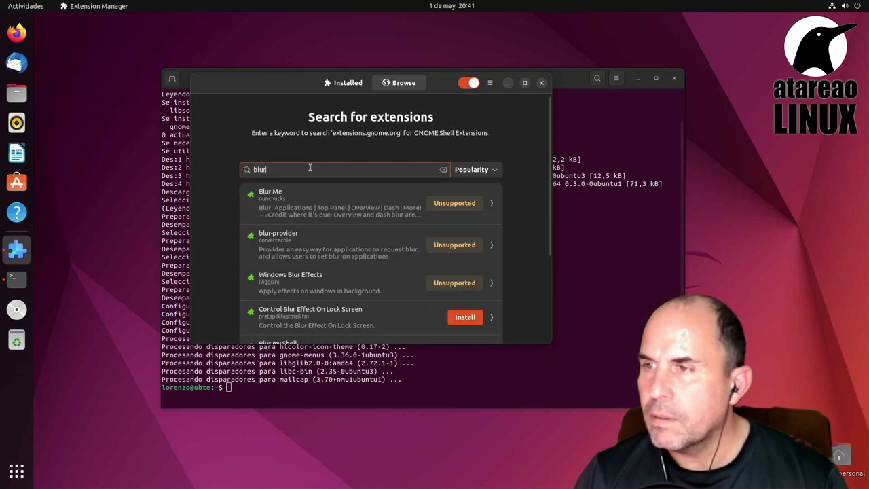
Step: Find Blur my Shell among the search results and install it, confirming the download from extensions.gnome.org
{"action": "scroll", "coordinate": [331, 220], "scroll_direction": "down", "scroll_amount": 1}
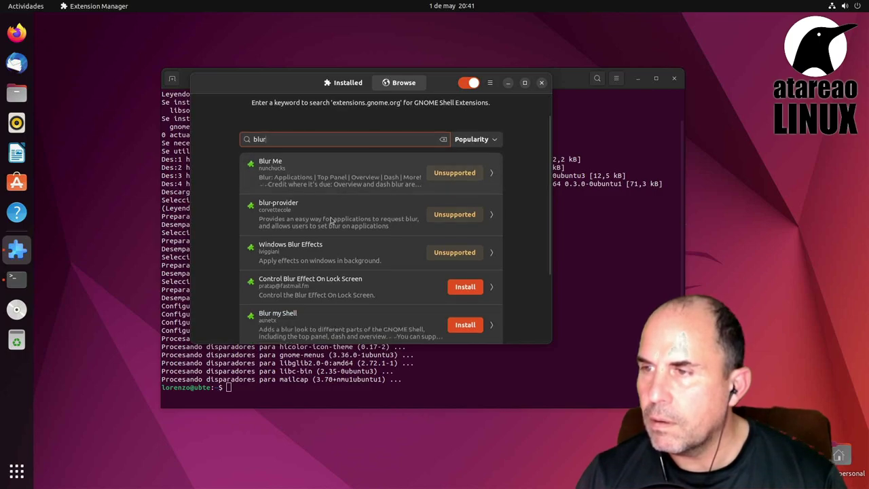
{"action": "scroll", "coordinate": [332, 220], "scroll_direction": "down", "scroll_amount": 1}
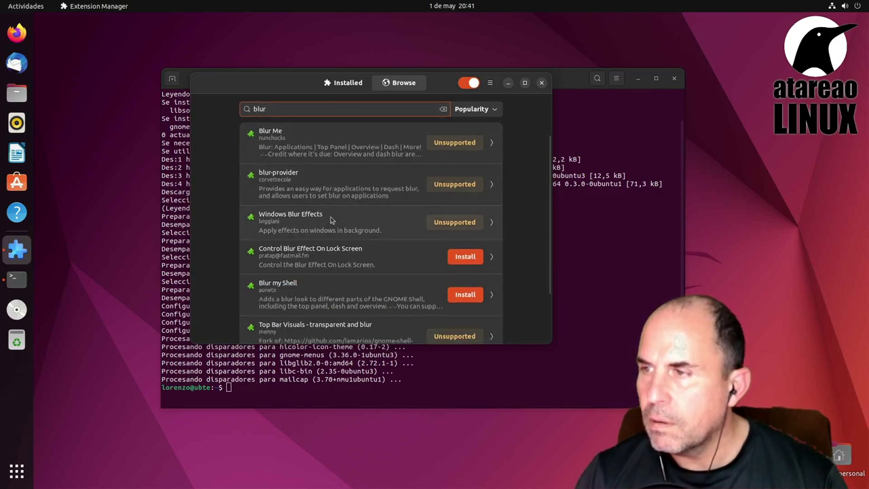
{"action": "scroll", "coordinate": [331, 220], "scroll_direction": "down", "scroll_amount": 2}
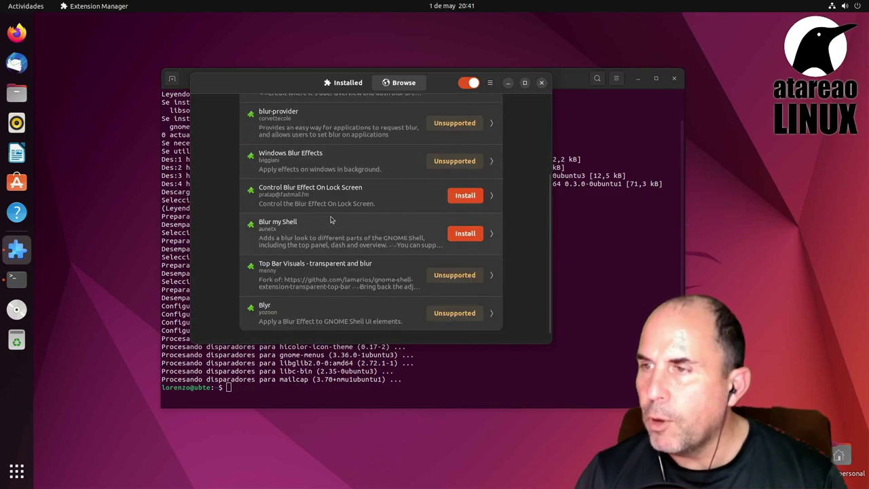
{"action": "left_click", "coordinate": [476, 236]}
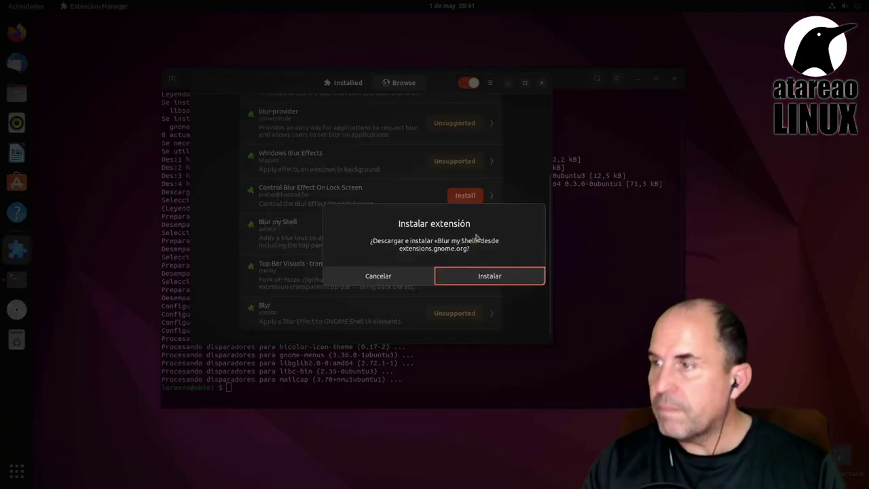
{"action": "left_click", "coordinate": [496, 275]}
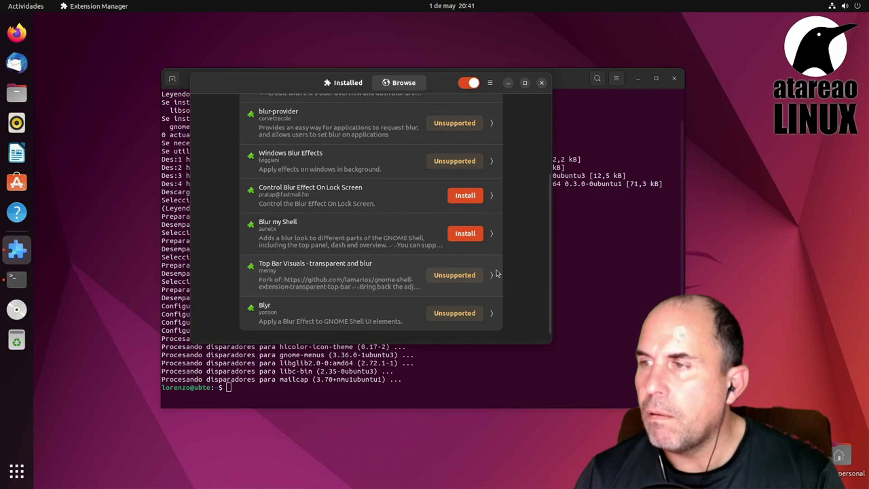
Step: Open the settings of the installed Blur my Shell extension and review its general blur and performance preferences
{"action": "scroll", "coordinate": [496, 274], "scroll_direction": "up", "scroll_amount": 1}
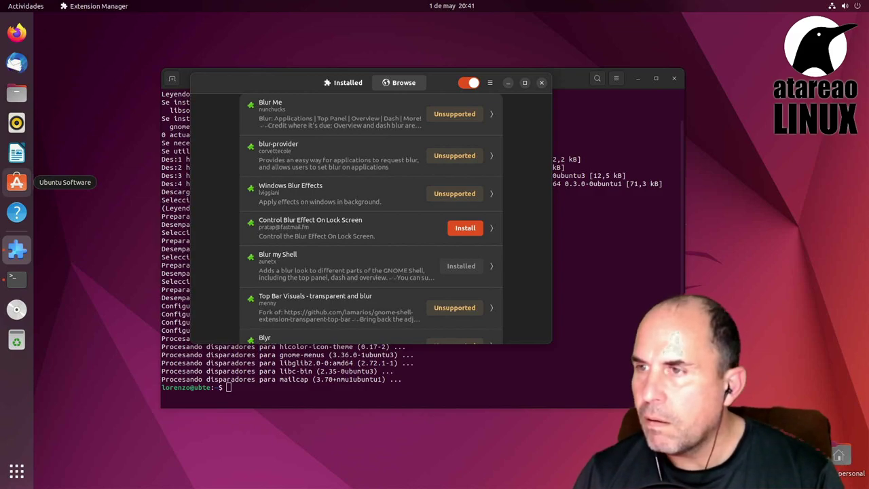
{"action": "scroll", "coordinate": [347, 222], "scroll_direction": "up", "scroll_amount": 1}
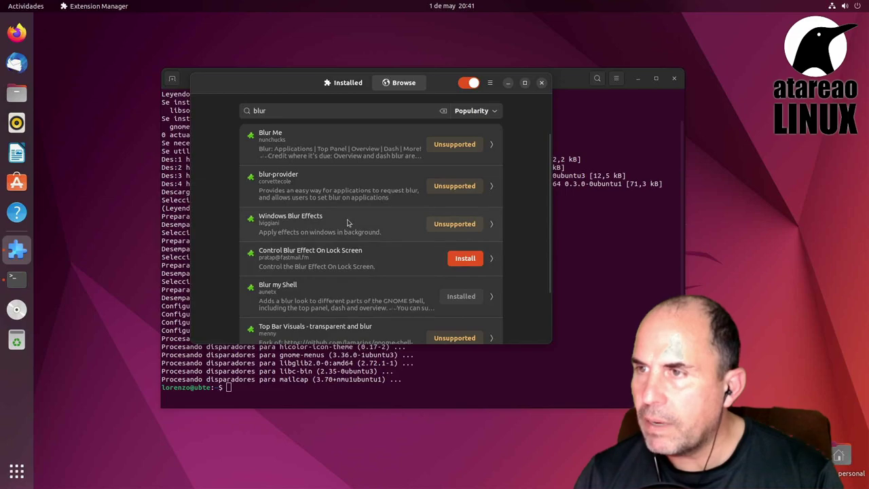
{"action": "scroll", "coordinate": [351, 217], "scroll_direction": "up", "scroll_amount": 2}
{"action": "left_click", "coordinate": [348, 84]}
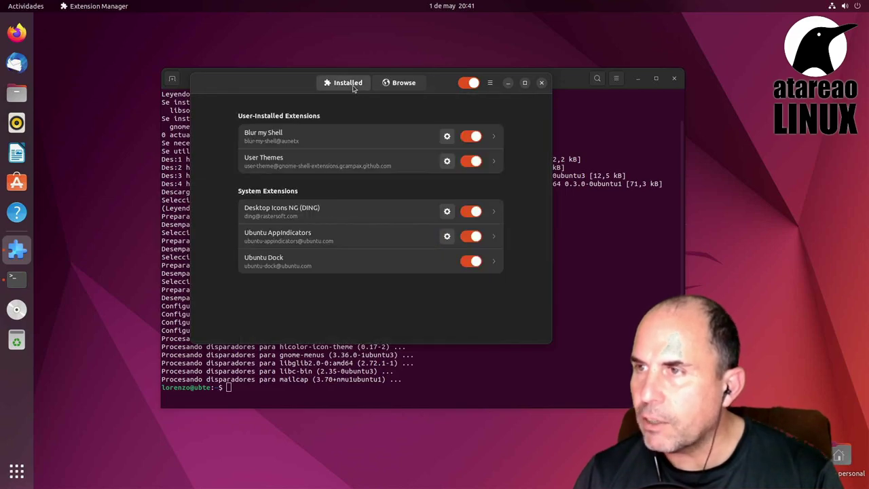
{"action": "left_click", "coordinate": [447, 136]}
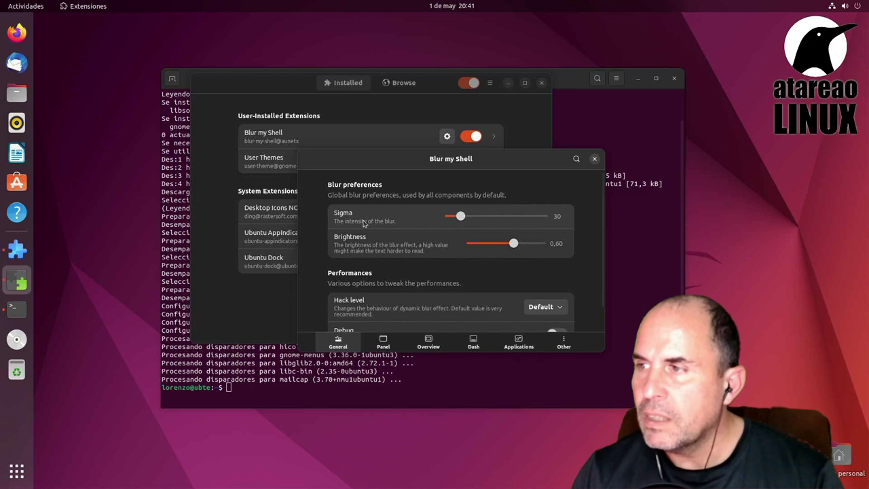
{"action": "scroll", "coordinate": [373, 247], "scroll_direction": "down", "scroll_amount": 1}
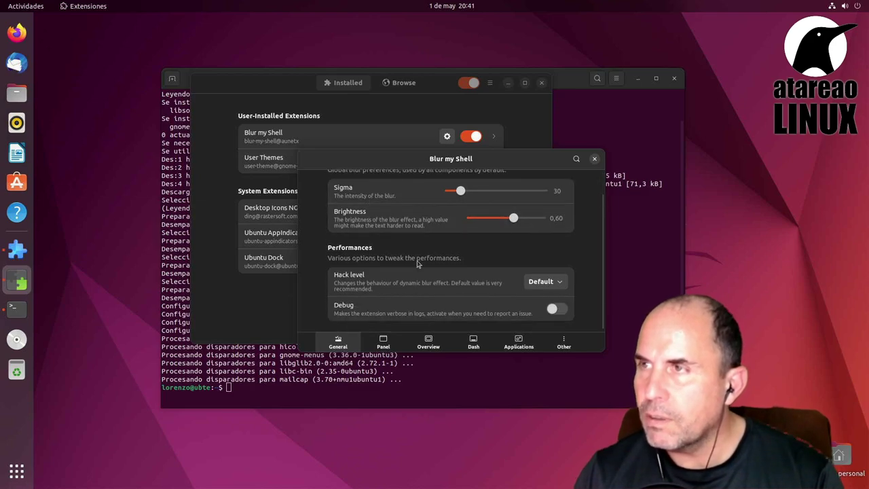
Step: Check the desktop's blur effect in the calendar popup and the activities overview, searching there for "th", and return to the windows
{"action": "left_click", "coordinate": [445, 8]}
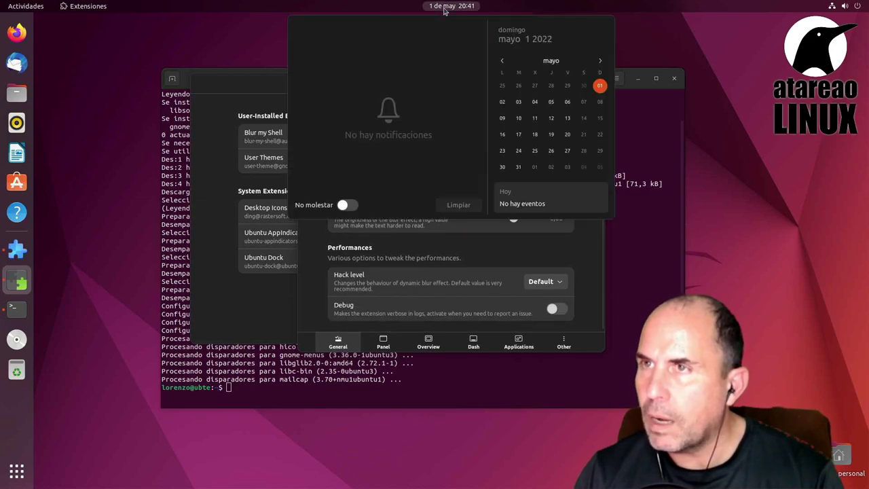
{"action": "left_click", "coordinate": [432, 7]}
{"action": "key", "text": "super"}
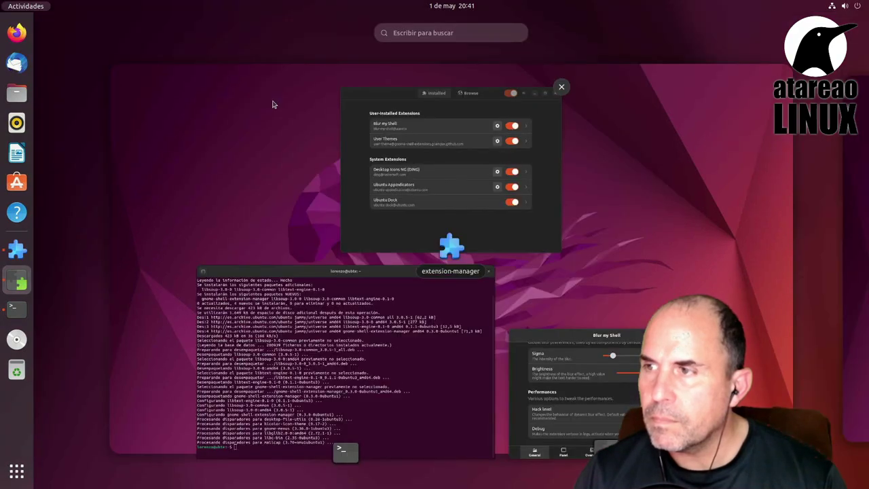
{"action": "key", "text": "super"}
{"action": "key", "text": "super"}
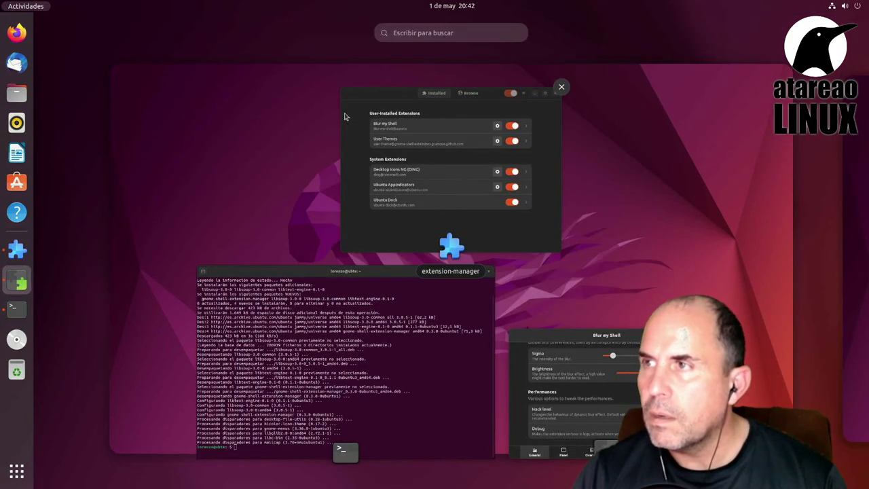
{"action": "type", "text": "th"}
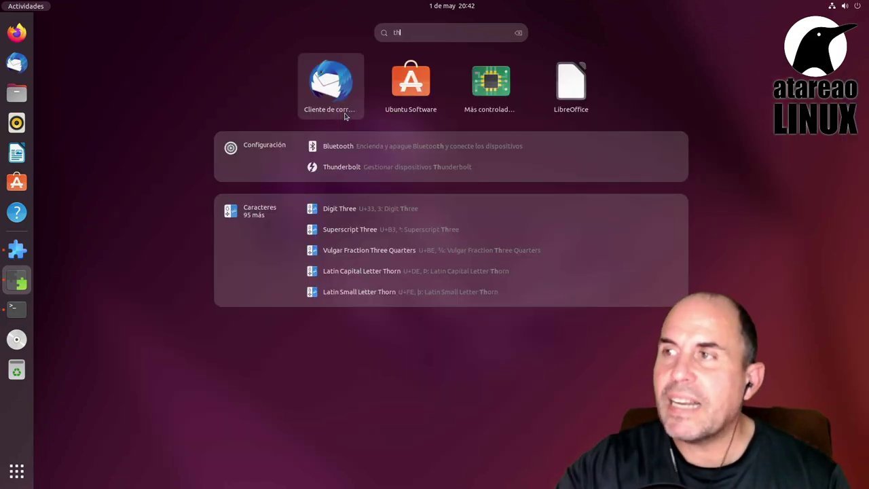
{"action": "key", "text": "BackSpace"}
{"action": "key", "text": "BackSpace"}
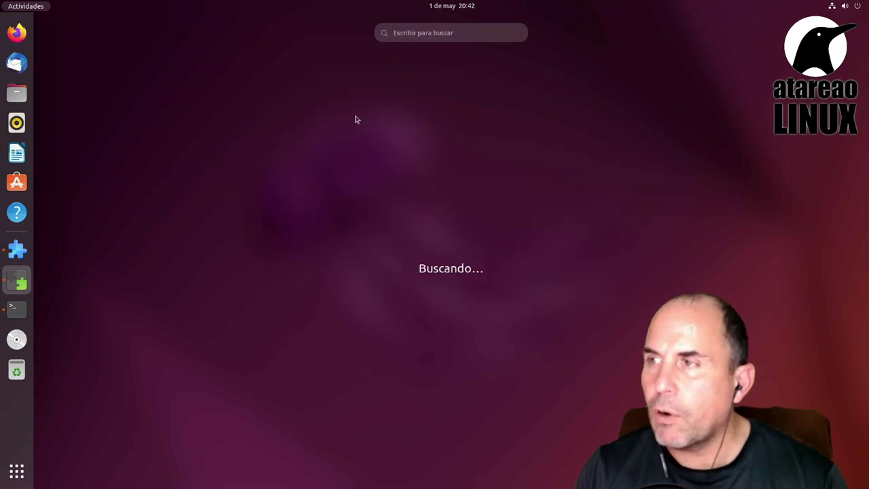
{"action": "left_click", "coordinate": [473, 158]}
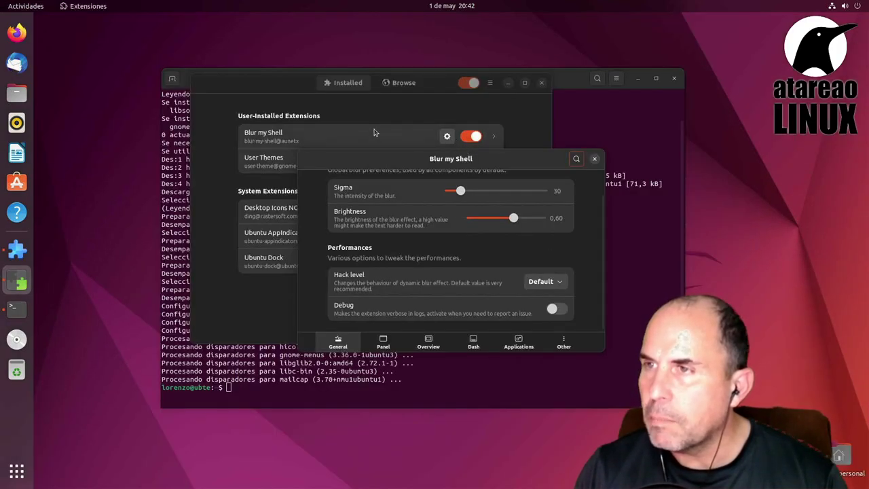
Step: Disable Blur my Shell and search the activities overview for "th" to compare its look without blur
{"action": "left_click", "coordinate": [478, 137]}
{"action": "left_click", "coordinate": [475, 136]}
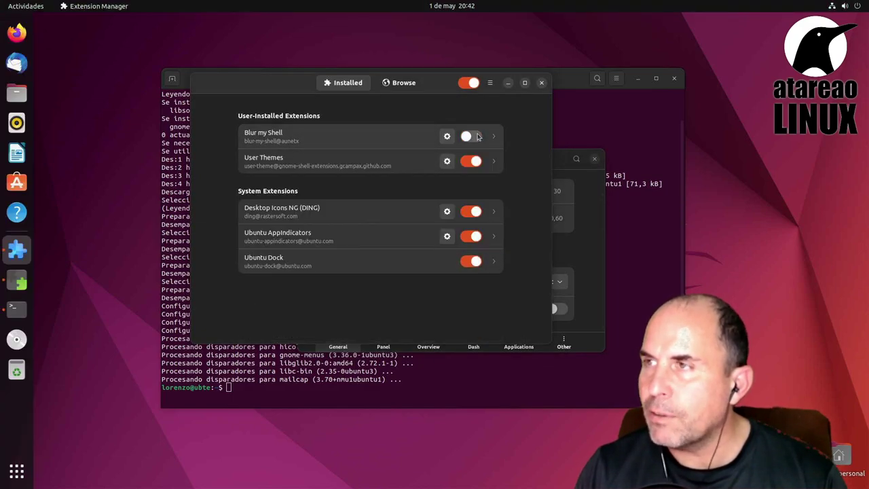
{"action": "key", "text": "super"}
{"action": "type", "text": "t"}
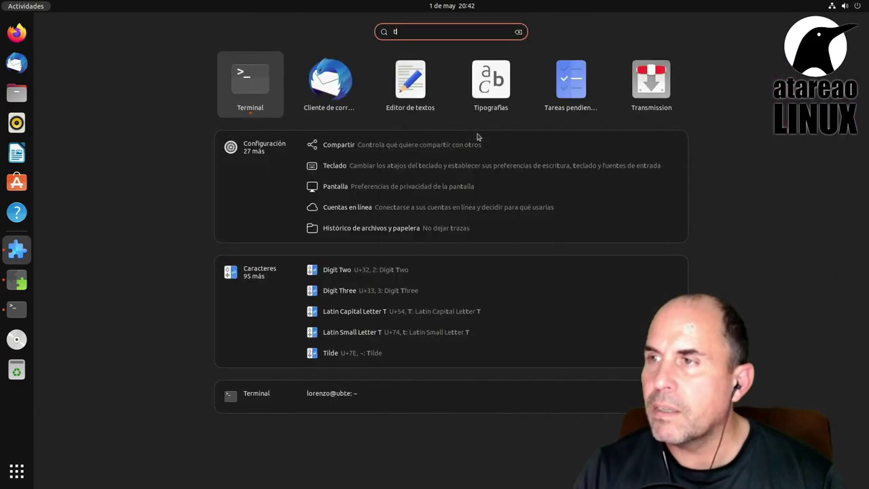
{"action": "type", "text": "h"}
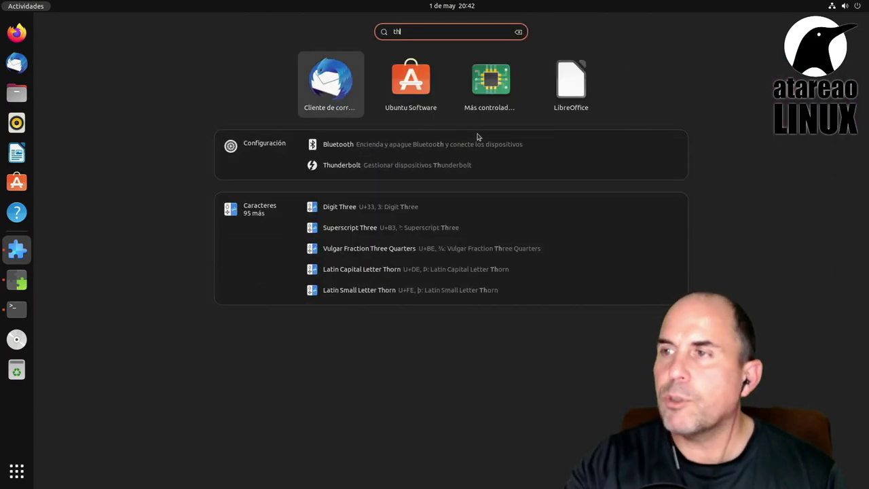
{"action": "key", "text": "BackSpace"}
{"action": "key", "text": "BackSpace"}
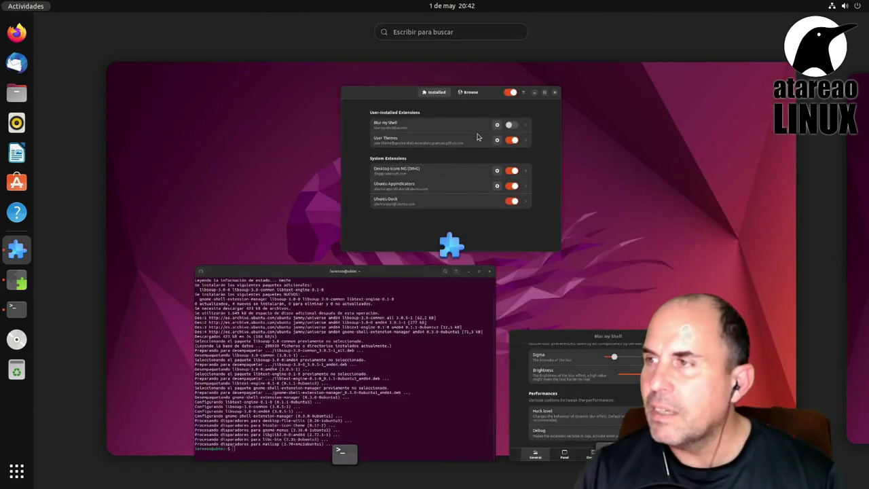
Step: Re-enable Blur my Shell and search the activities overview for "th" to check the blurred look, clearing the search at the end
{"action": "left_click", "coordinate": [522, 126]}
{"action": "left_click", "coordinate": [475, 138]}
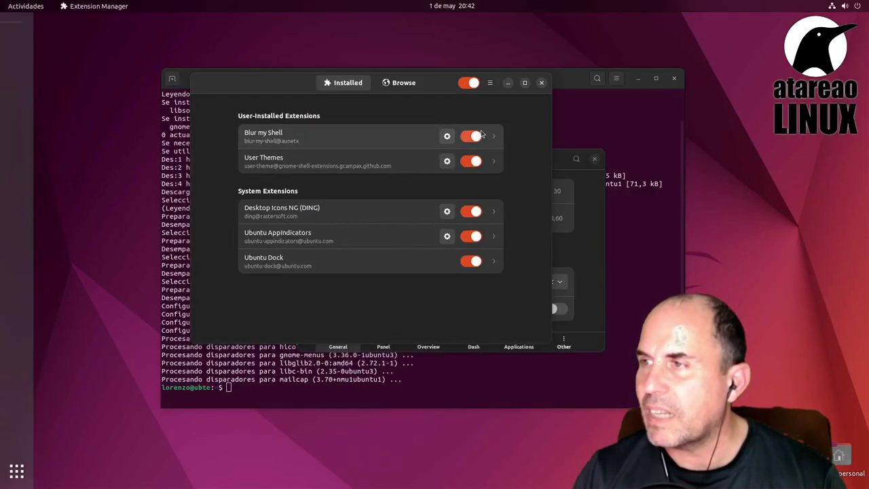
{"action": "key", "text": "super"}
{"action": "type", "text": "th"}
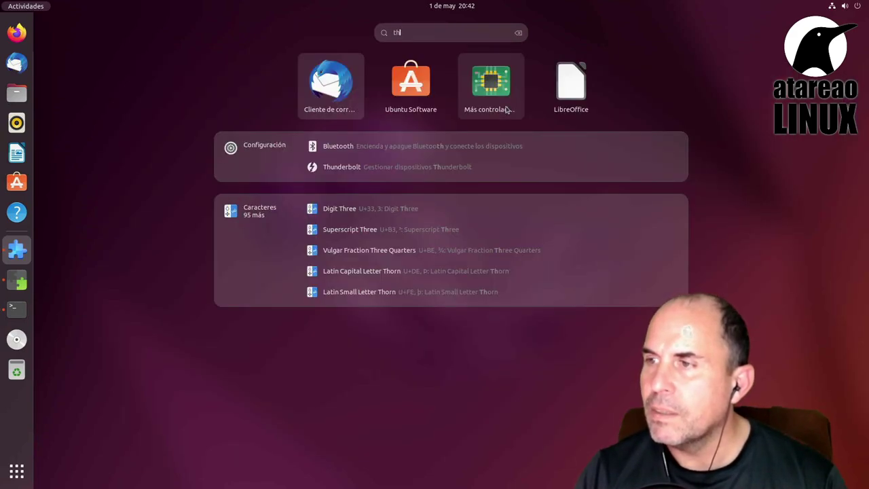
{"action": "key", "text": "Escape"}
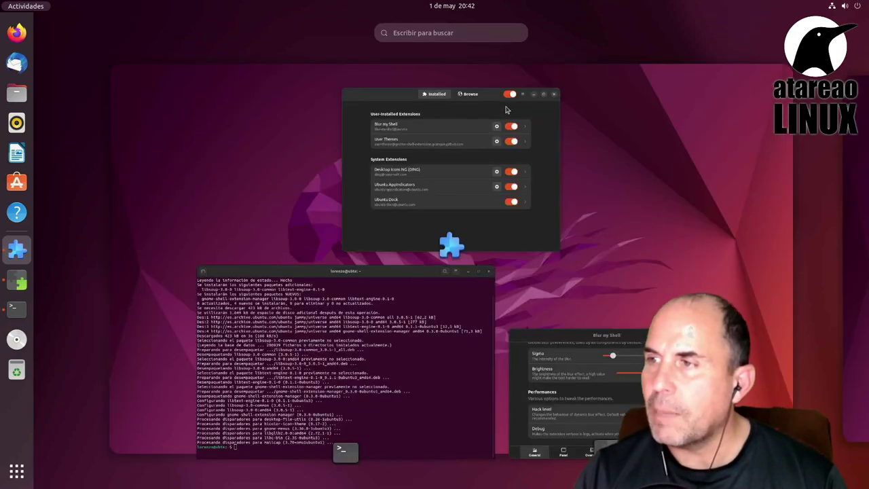
Step: Repeat the activities overview search for "th" with the blur enabled, clear it and return to the Extension Manager window
{"action": "left_click", "coordinate": [506, 109]}
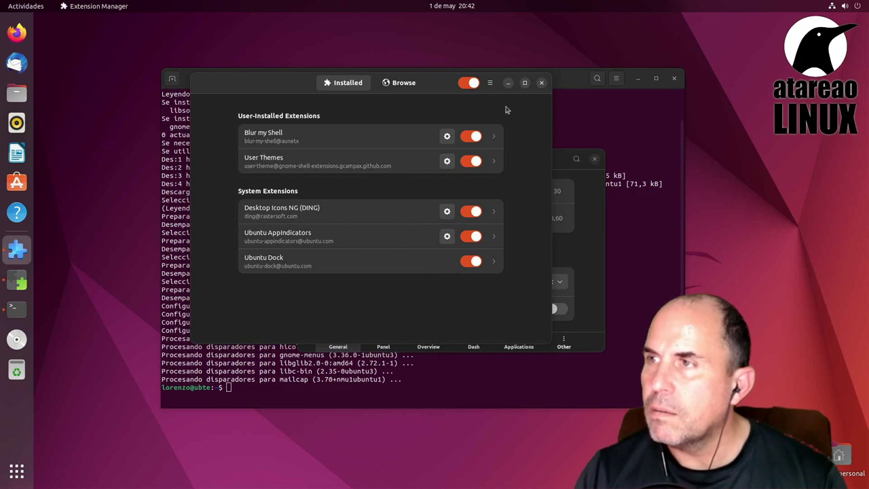
{"action": "key", "text": "super"}
{"action": "type", "text": "th"}
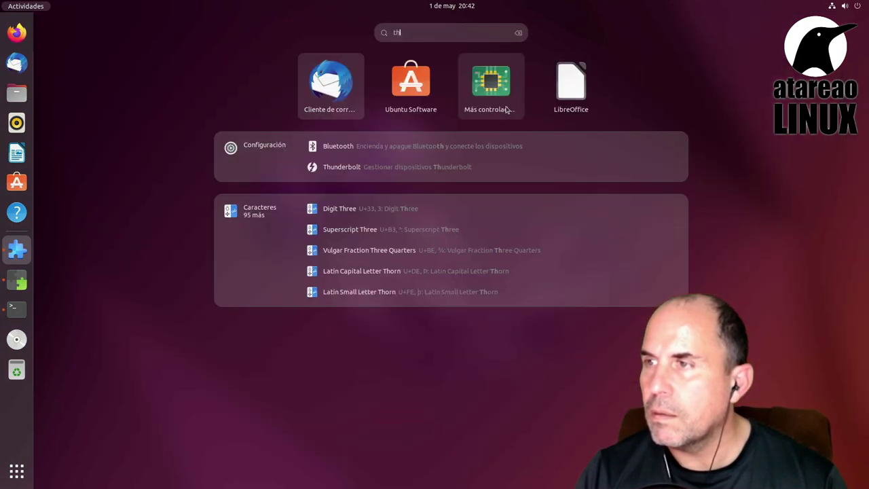
{"action": "key", "text": "BackSpace"}
{"action": "key", "text": "BackSpace"}
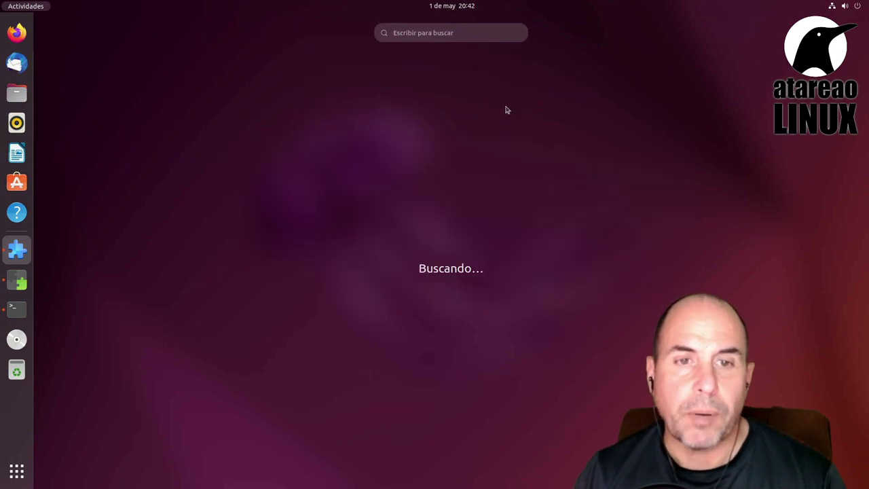
{"action": "left_click", "coordinate": [396, 123]}
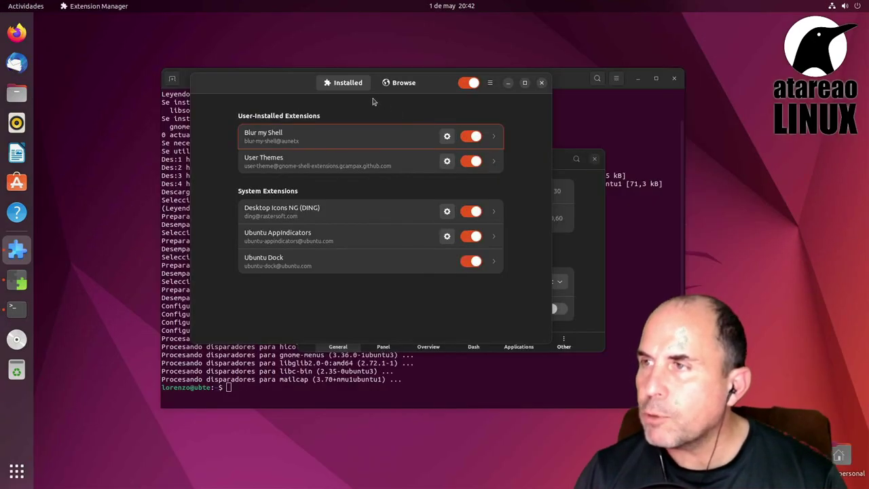
Step: Search the online extensions for "blur" and look through the results
{"action": "left_click", "coordinate": [404, 82]}
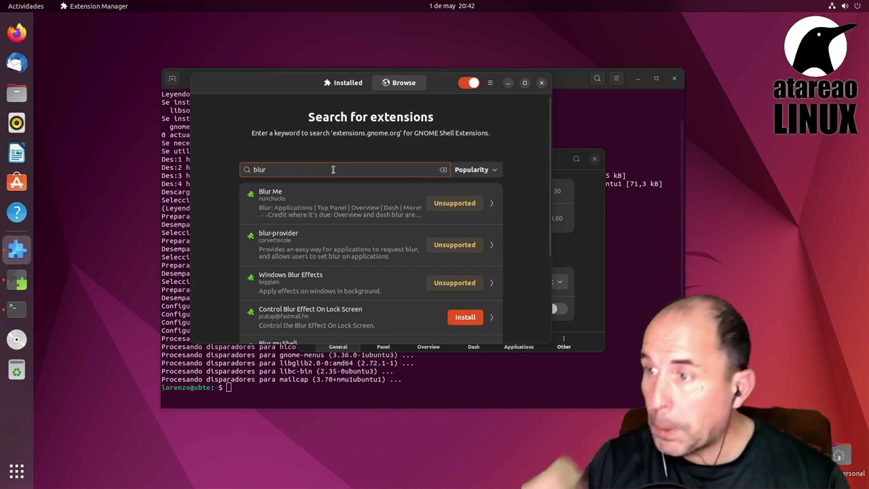
{"action": "key", "text": "Return"}
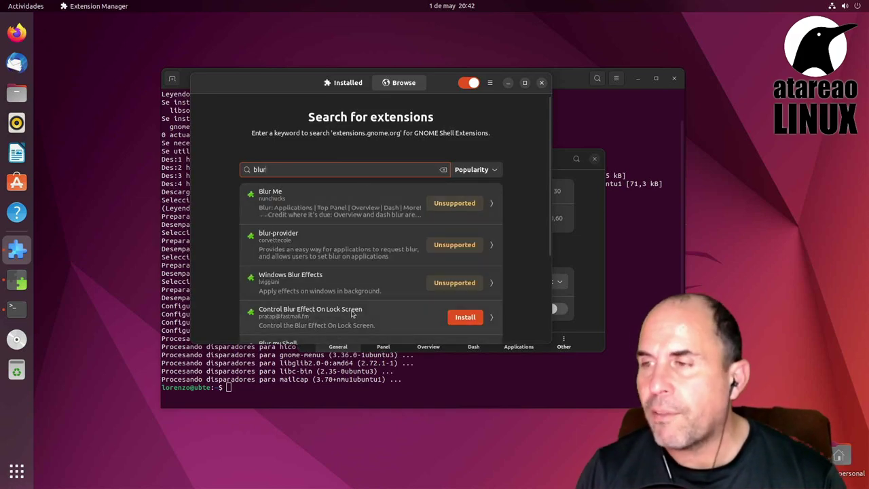
{"action": "scroll", "coordinate": [352, 314], "scroll_direction": "down", "scroll_amount": 2}
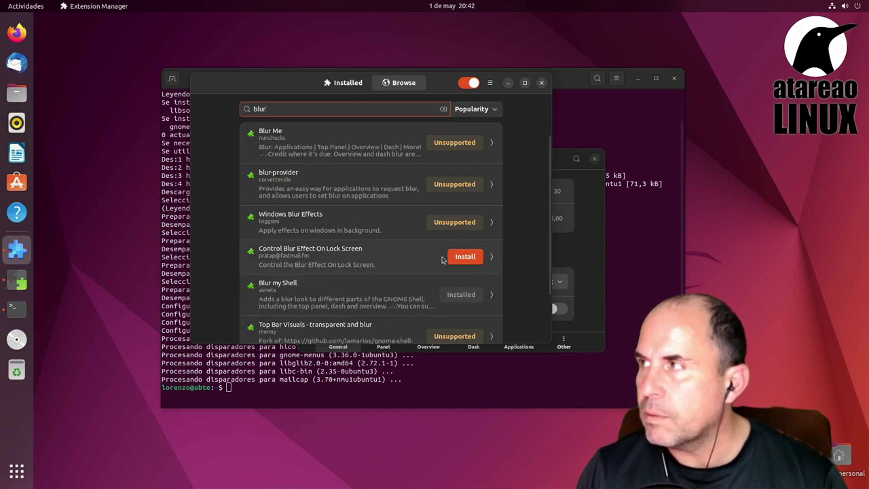
Step: Lock the session to examine the lock screen's background, and unlock it by entering the account password
{"action": "left_click", "coordinate": [845, 7]}
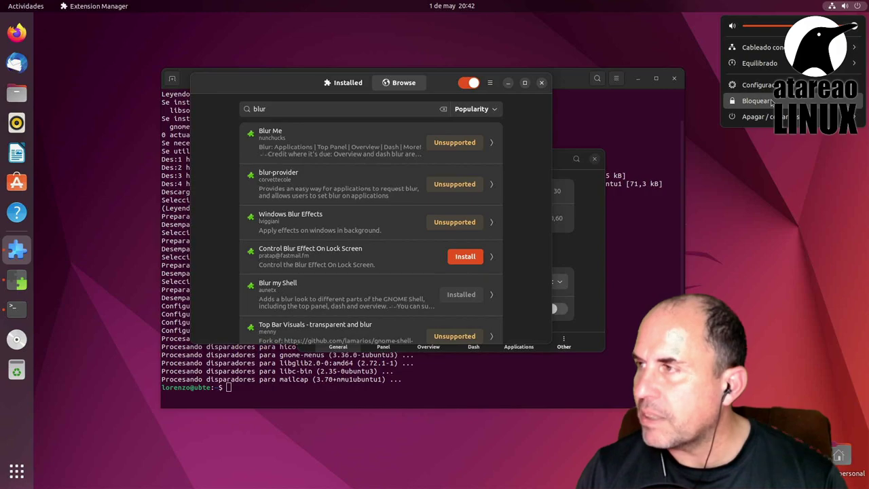
{"action": "left_click", "coordinate": [750, 101]}
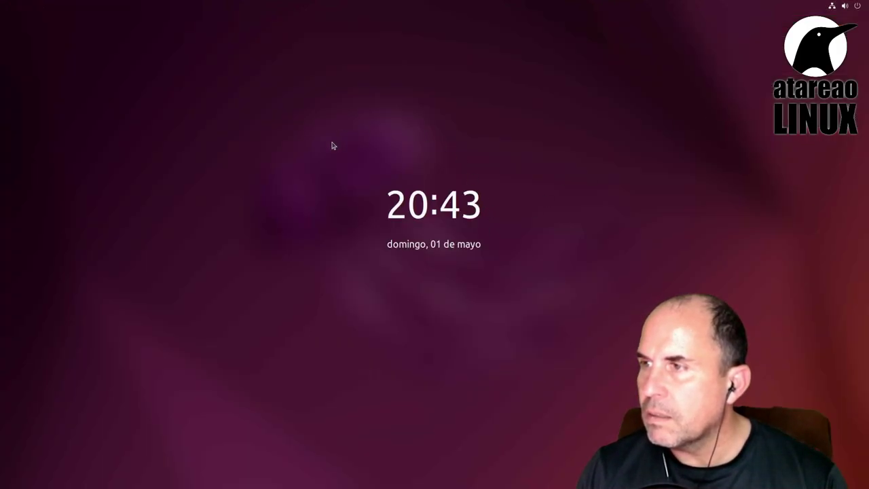
{"action": "left_click", "coordinate": [422, 215]}
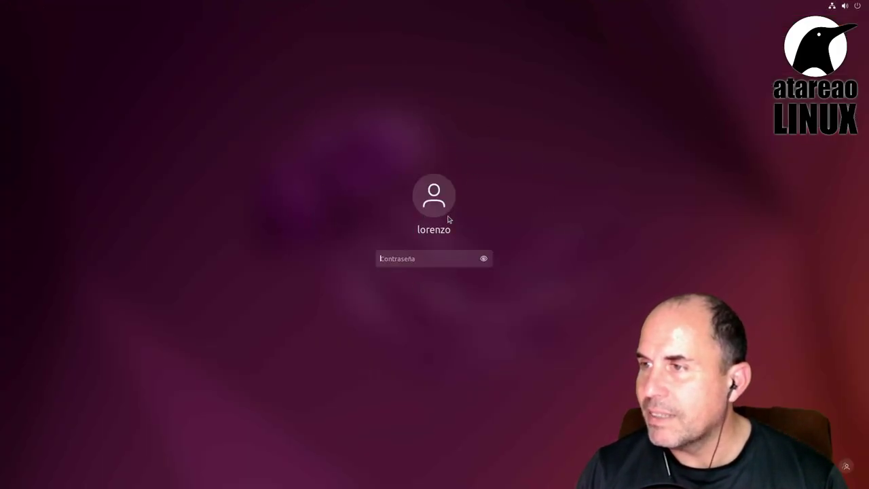
{"action": "type", "text": "********"}
{"action": "key", "text": "Return"}
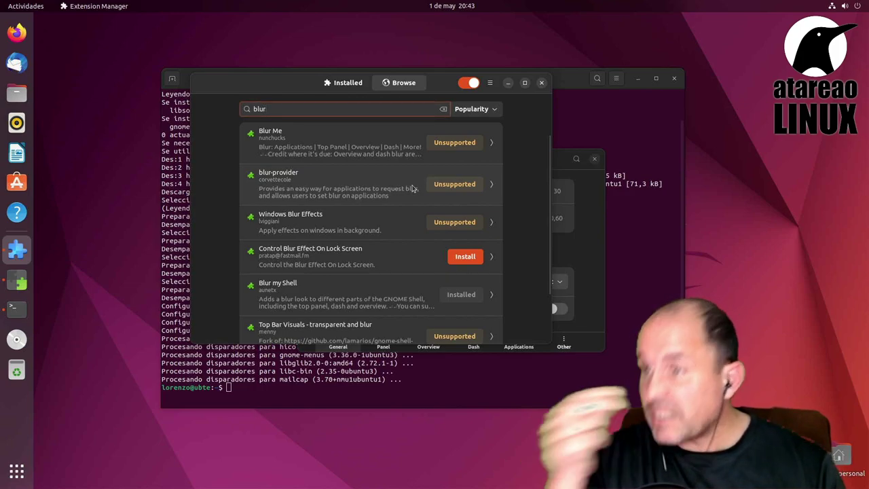
Step: Clear the "blur" search and install the Extension List extension from the popular extensions
{"action": "key", "text": "BackSpace"}
{"action": "key", "text": "BackSpace"}
{"action": "key", "text": "BackSpace"}
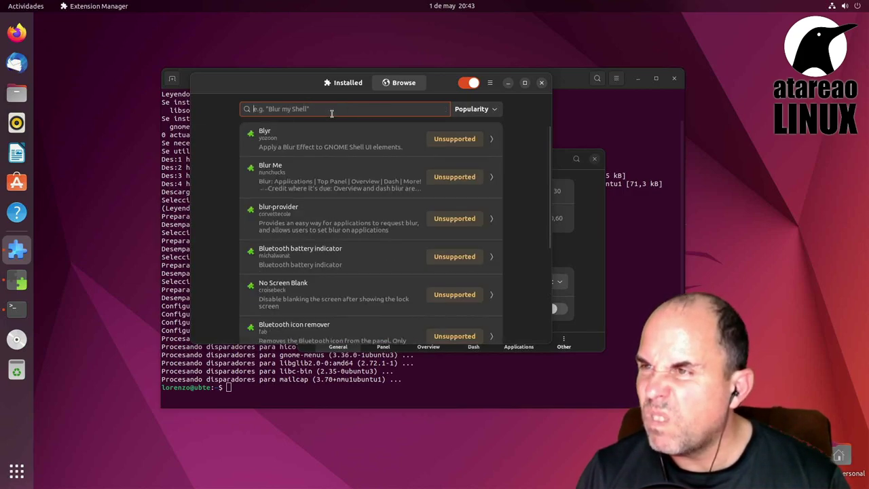
{"action": "scroll", "coordinate": [332, 113], "scroll_direction": "up", "scroll_amount": 2}
{"action": "scroll", "coordinate": [332, 116], "scroll_direction": "down", "scroll_amount": 5}
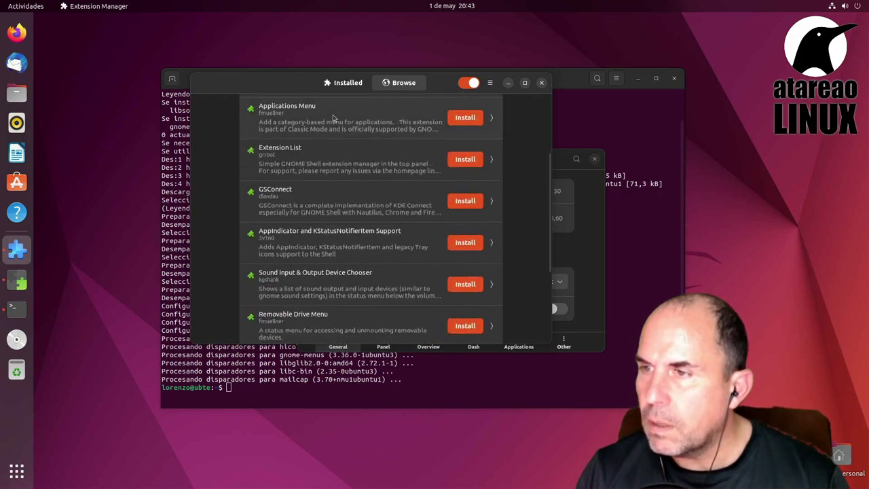
{"action": "scroll", "coordinate": [333, 117], "scroll_direction": "up", "scroll_amount": 3}
{"action": "scroll", "coordinate": [329, 177], "scroll_direction": "down", "scroll_amount": 1}
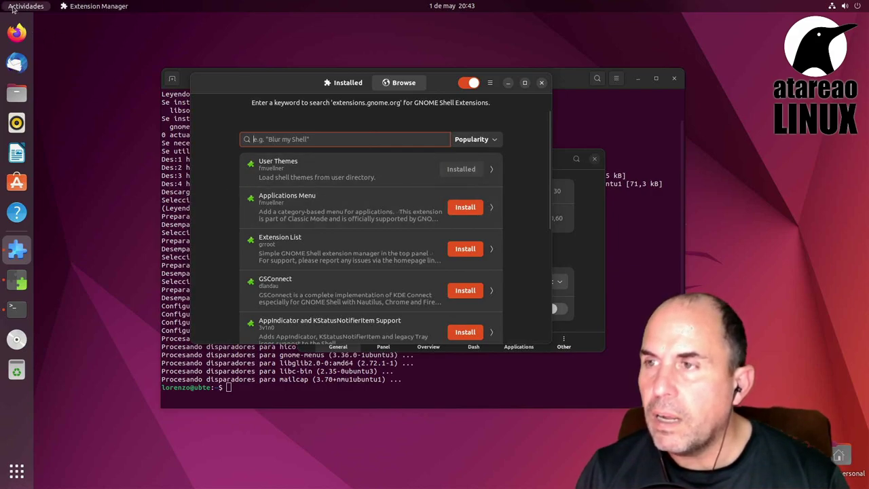
{"action": "left_click", "coordinate": [464, 250]}
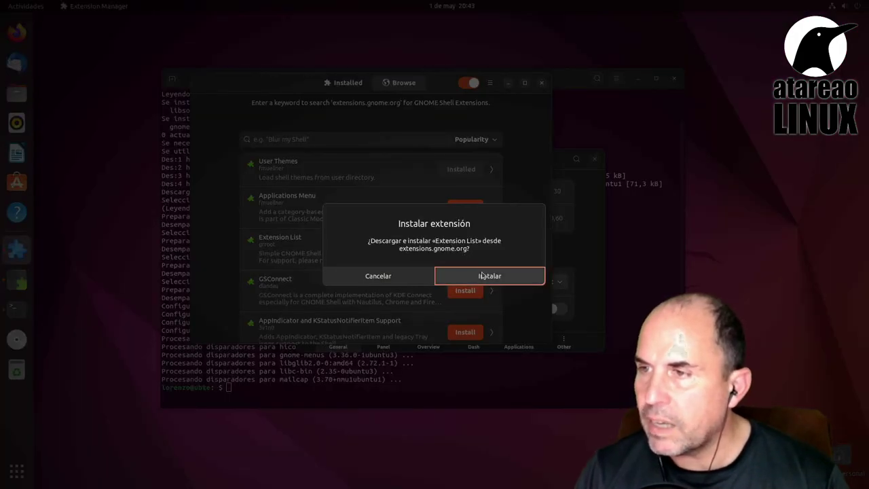
{"action": "left_click", "coordinate": [482, 275]}
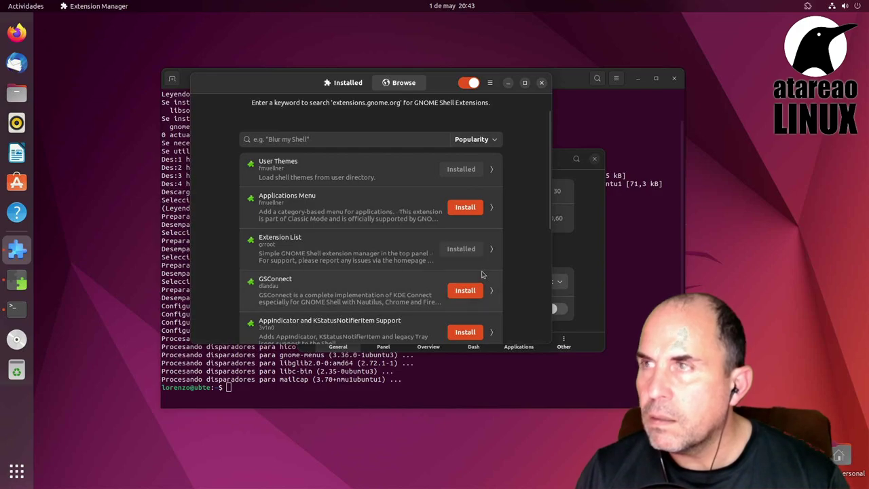
Step: Open the Extension List menu in the top bar to review its extension entries, and close it
{"action": "left_click", "coordinate": [799, 9]}
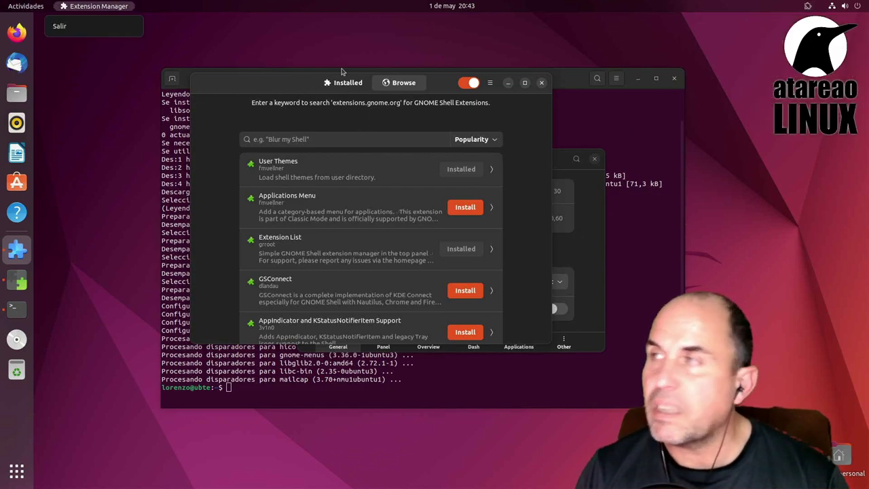
{"action": "mouse_move", "coordinate": [816, 9]}
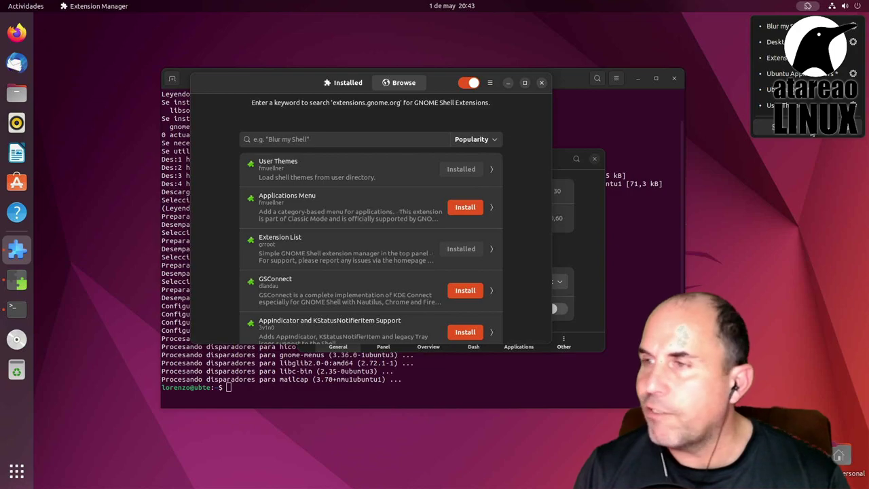
{"action": "left_click", "coordinate": [379, 128]}
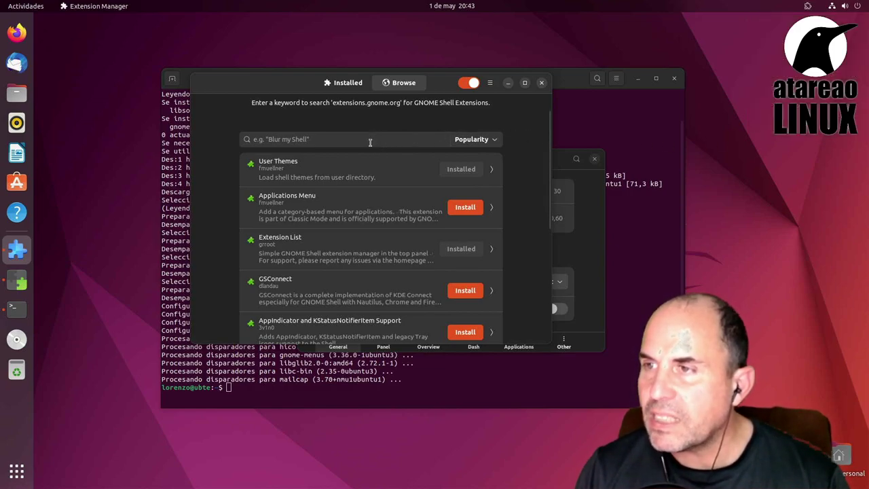
Step: Install the Applications Menu extension, and move and enlarge the Extension Manager window so that more results fit
{"action": "left_click", "coordinate": [475, 208]}
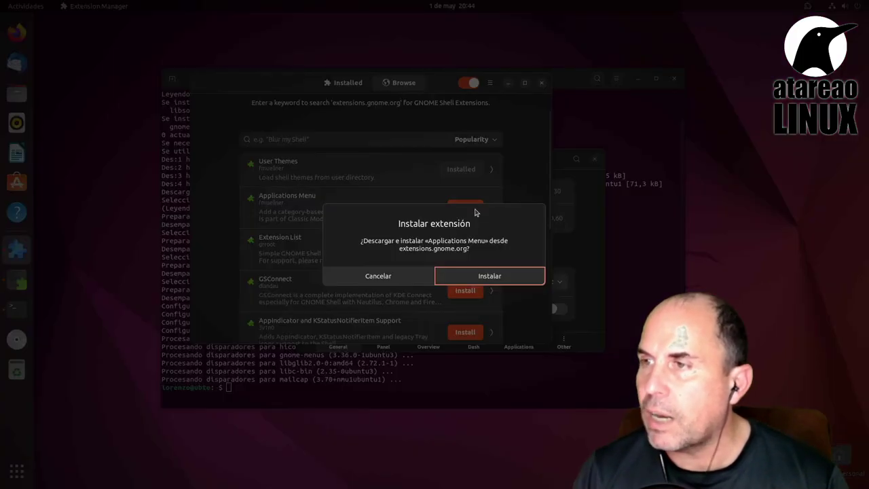
{"action": "left_click", "coordinate": [478, 278]}
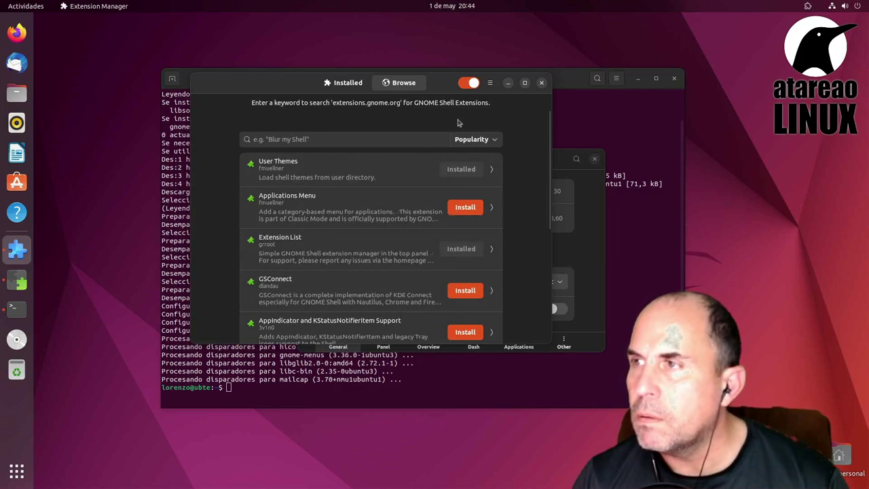
{"action": "left_click_drag", "start_coordinate": [250, 83], "coordinate": [167, 42]}
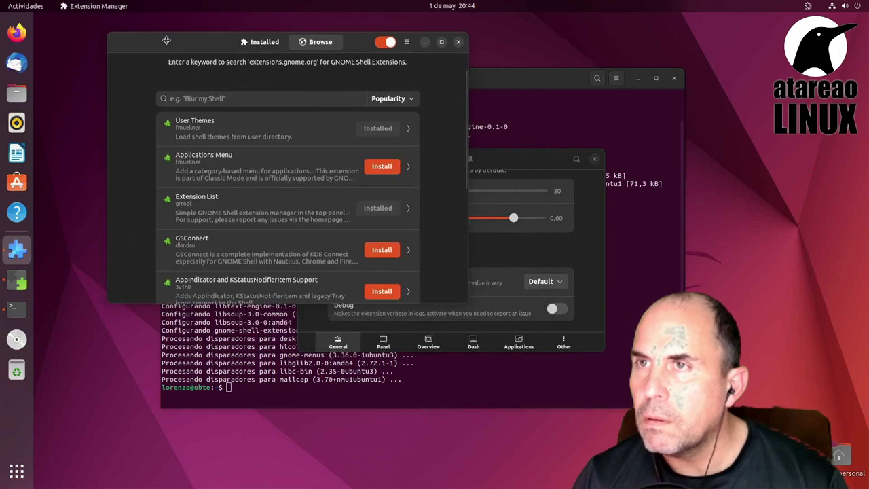
{"action": "left_click_drag", "start_coordinate": [463, 305], "coordinate": [541, 474]}
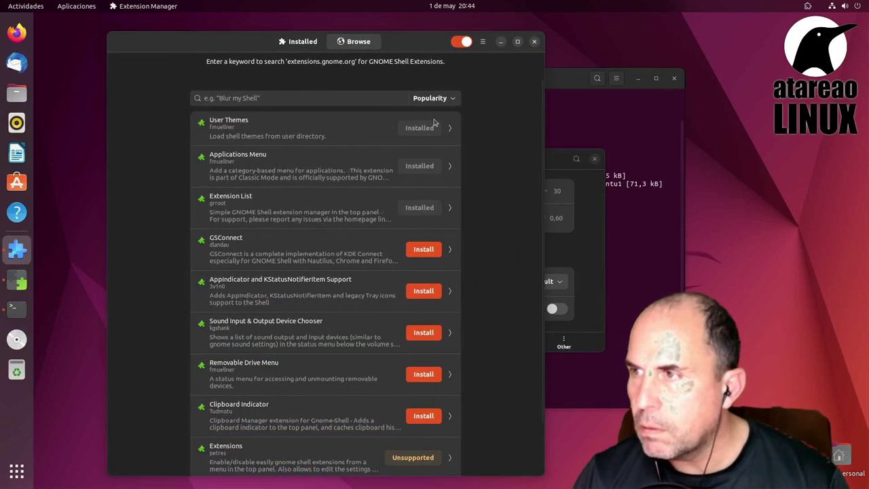
Step: Examine the application categories in the new Aplicaciones menu and view the Applications Menu extension's details page
{"action": "left_click", "coordinate": [90, 8]}
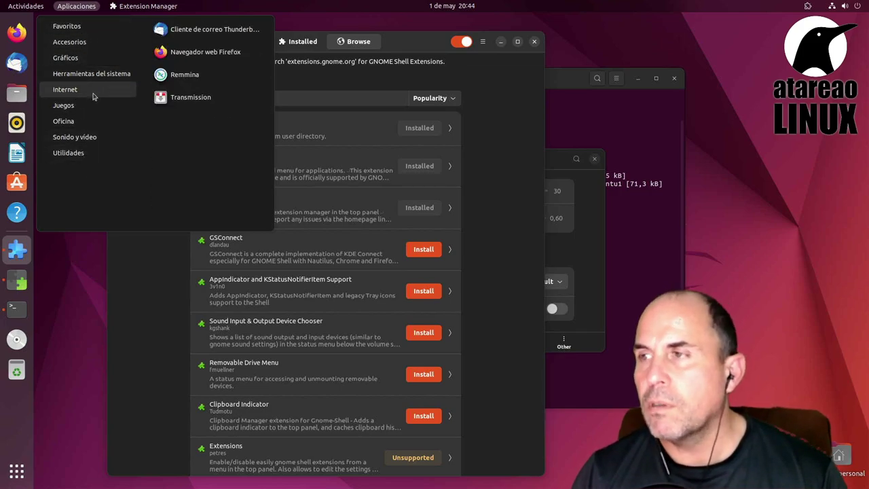
{"action": "left_click", "coordinate": [348, 85]}
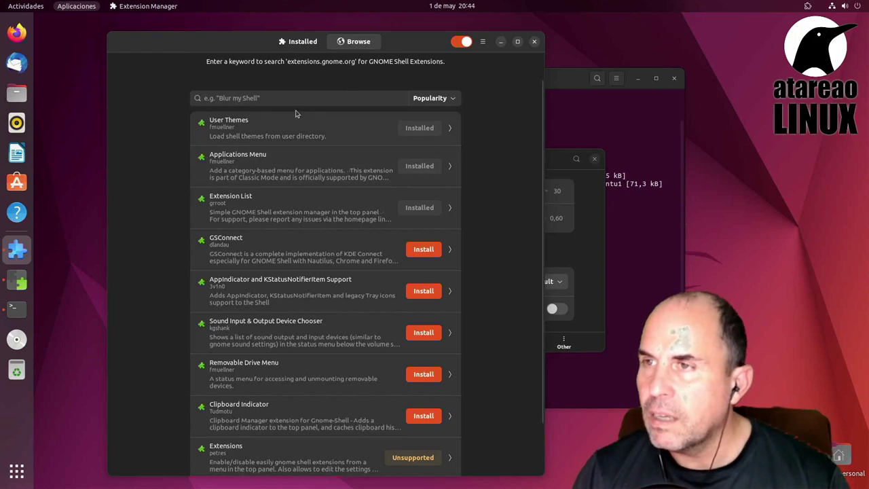
{"action": "left_click", "coordinate": [421, 171]}
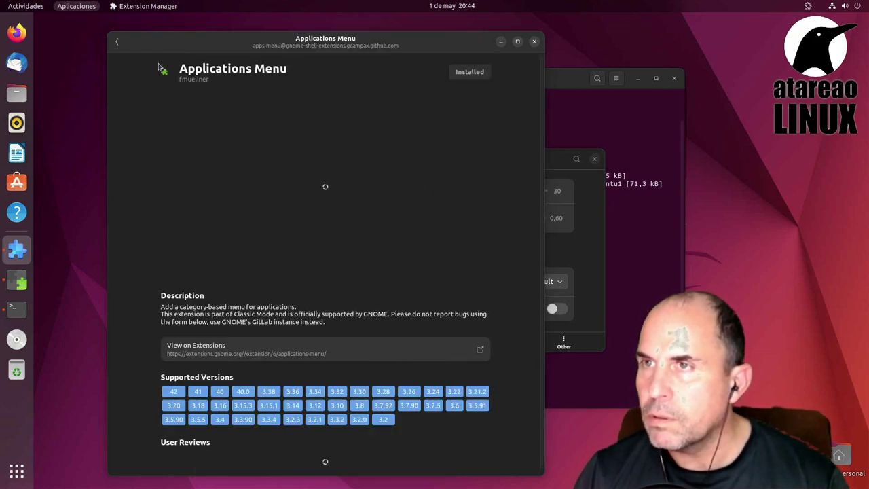
{"action": "left_click", "coordinate": [117, 42]}
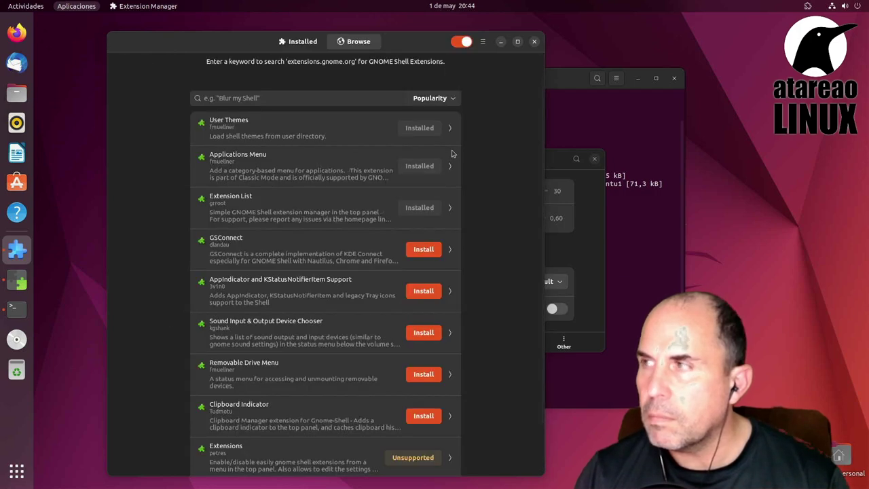
Step: Check the Extension List menu in the top bar again for the Applications Menu entry
{"action": "left_click", "coordinate": [836, 7]}
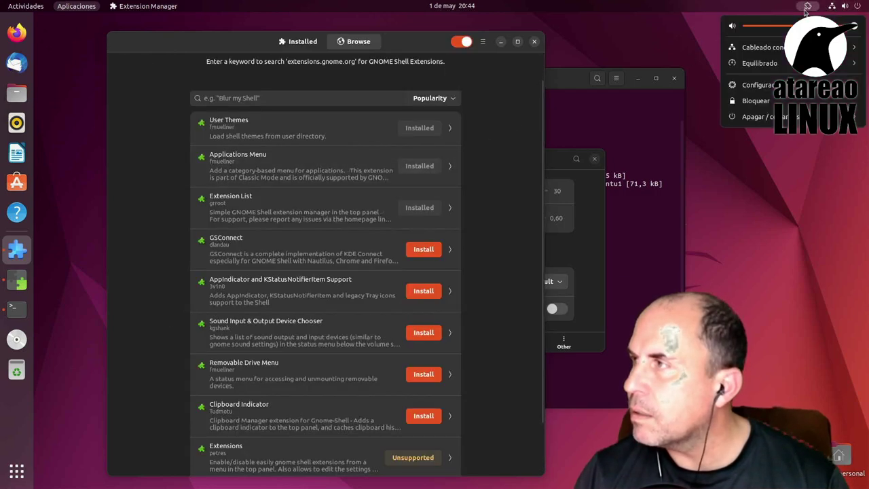
{"action": "left_click", "coordinate": [808, 7]}
{"action": "left_click", "coordinate": [807, 7]}
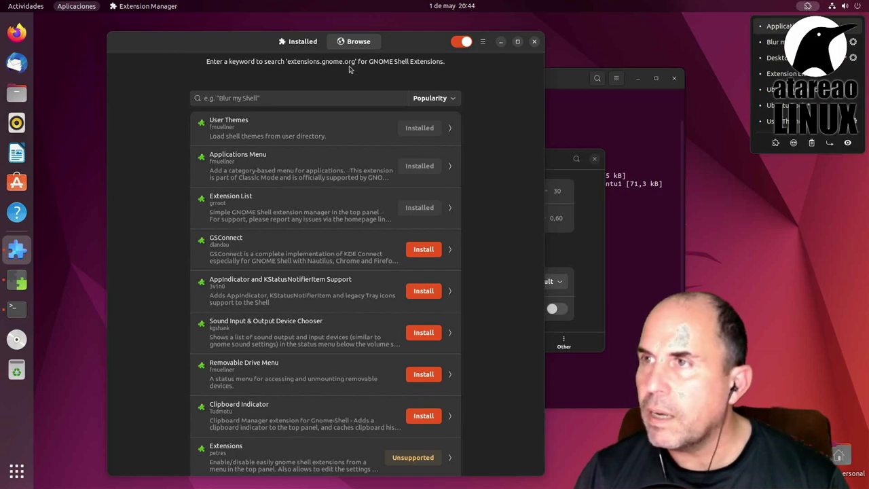
Step: Remove the Applications Menu extension from the installed extensions and confirm its uninstallation
{"action": "left_click", "coordinate": [297, 41]}
{"action": "left_click", "coordinate": [298, 41]}
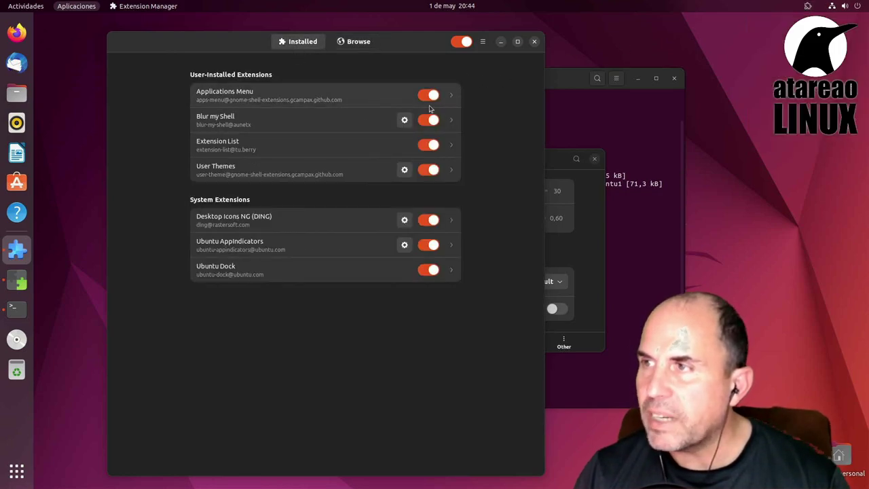
{"action": "left_click", "coordinate": [451, 95]}
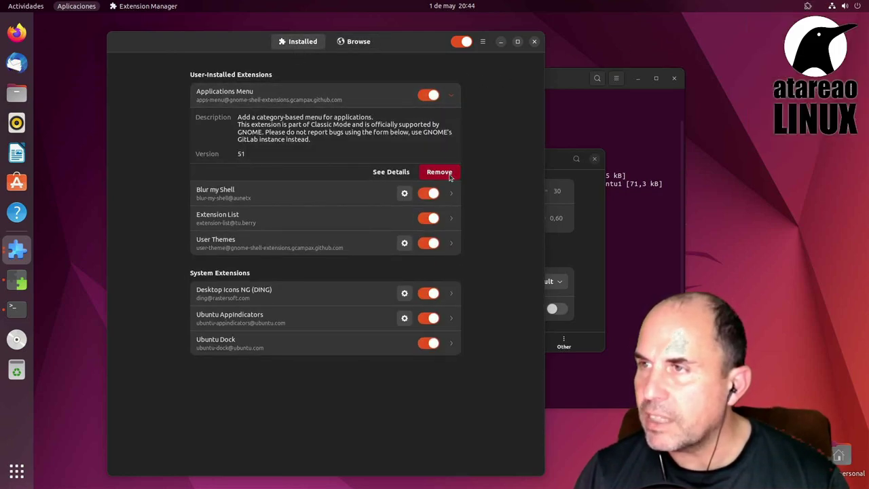
{"action": "left_click", "coordinate": [439, 172]}
{"action": "left_click", "coordinate": [359, 272]}
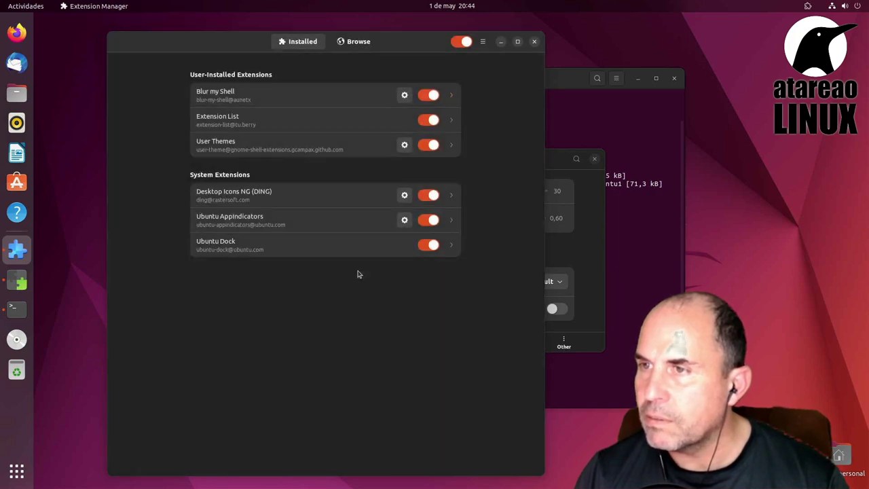
Step: Uninstall the Extension List extension from the user-installed extensions, confirming the removal
{"action": "left_click", "coordinate": [263, 125]}
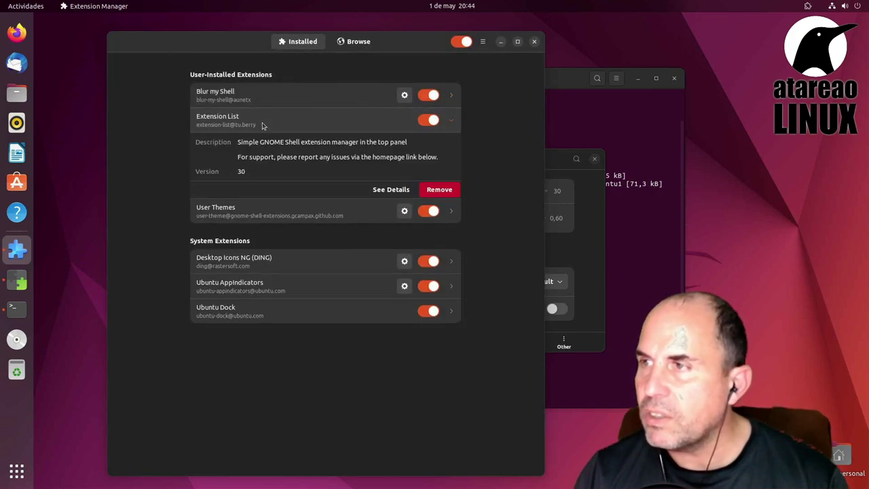
{"action": "left_click", "coordinate": [448, 188]}
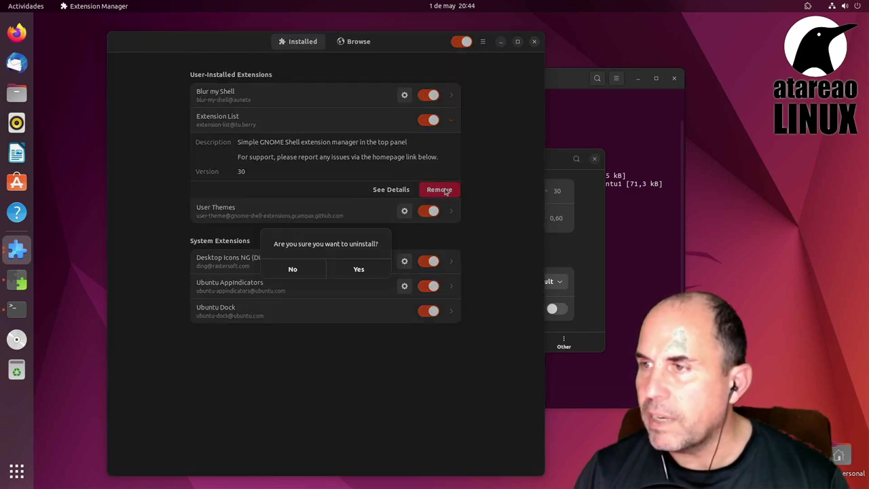
{"action": "left_click", "coordinate": [362, 268]}
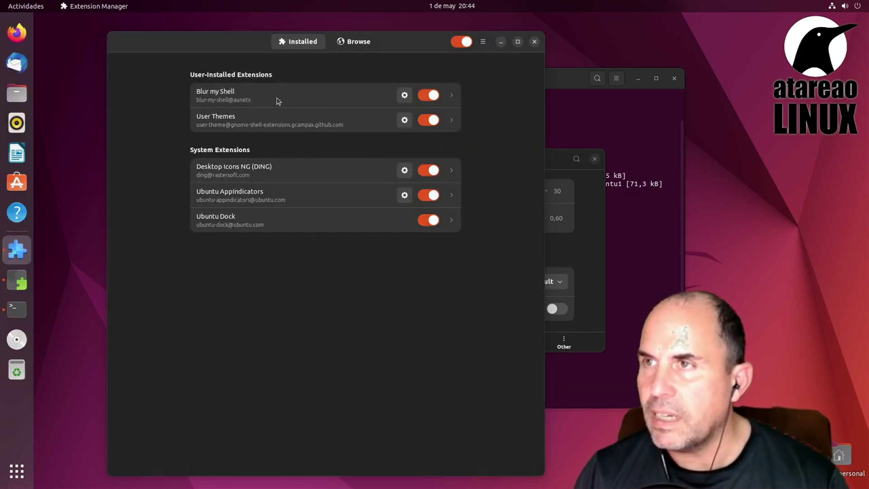
Step: Browse the available extensions and install GSConnect, confirming the download from extensions.gnome.org
{"action": "left_click", "coordinate": [357, 43]}
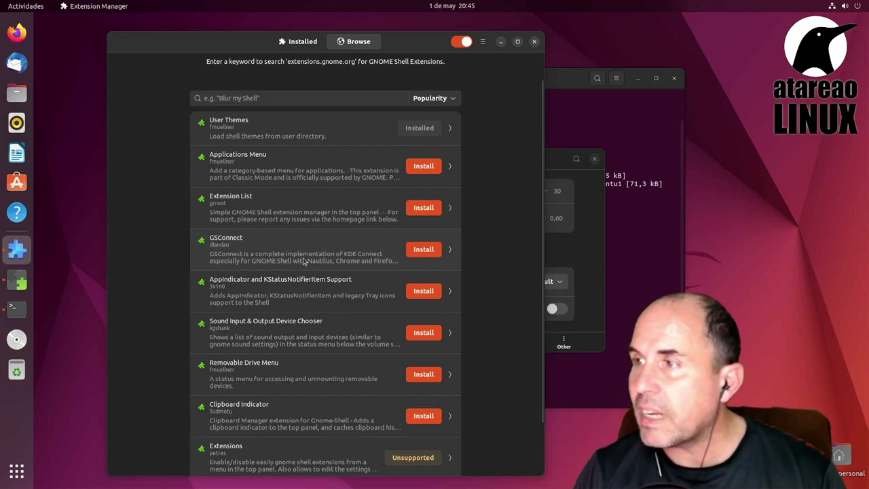
{"action": "left_click", "coordinate": [424, 250]}
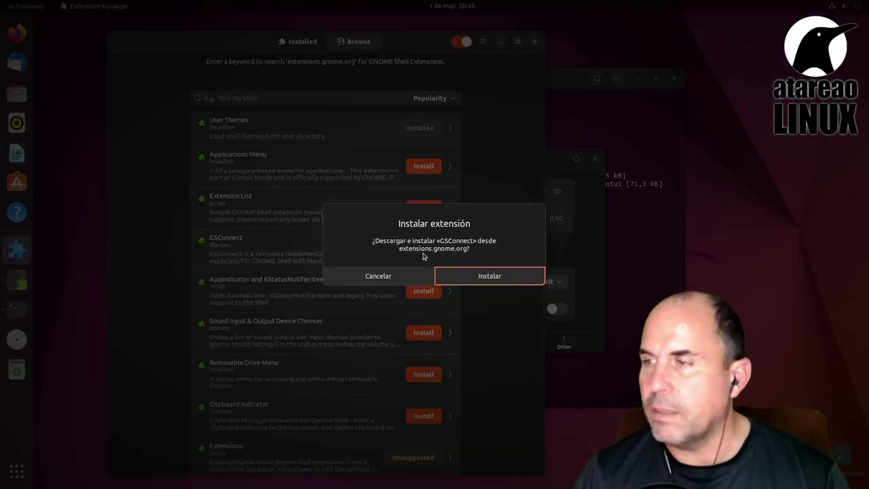
{"action": "left_click", "coordinate": [448, 272]}
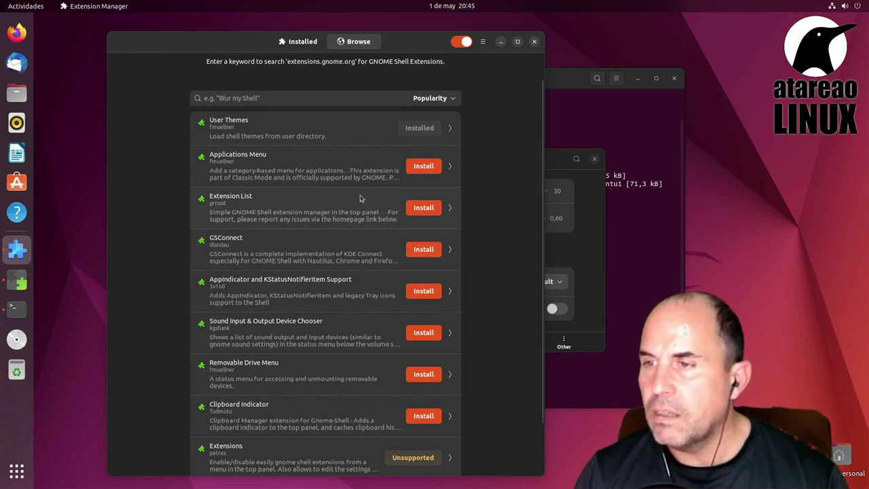
{"action": "scroll", "coordinate": [360, 198], "scroll_direction": "down", "scroll_amount": 2}
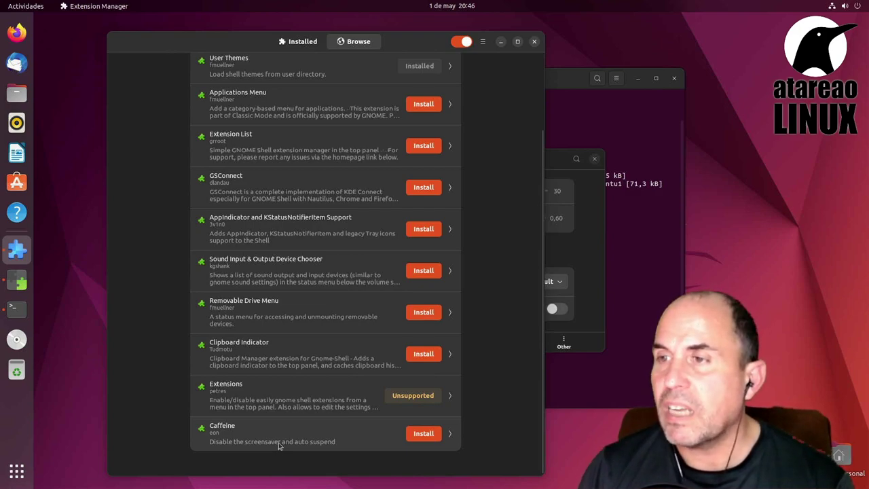
{"action": "left_click", "coordinate": [417, 192]}
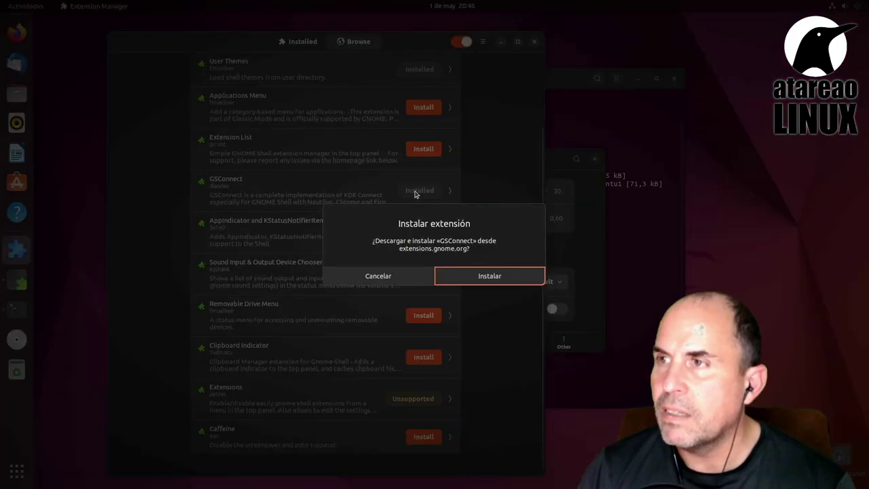
{"action": "left_click", "coordinate": [469, 275]}
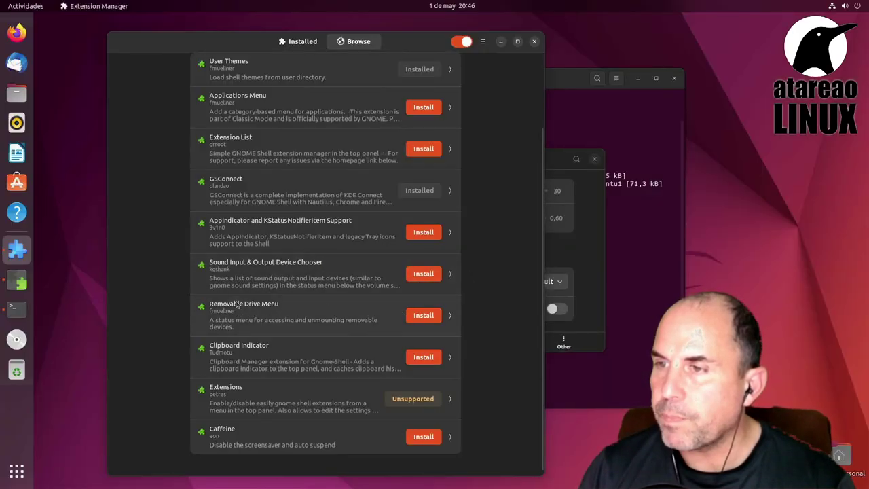
Step: Install the Removable Drive Menu extension and close the Blur my Shell preferences window
{"action": "left_click", "coordinate": [424, 315]}
{"action": "left_click", "coordinate": [482, 282]}
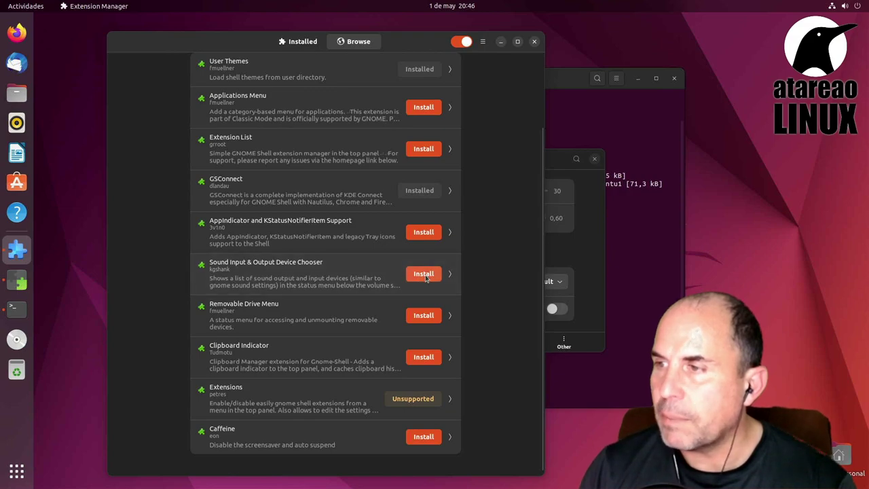
{"action": "left_click", "coordinate": [557, 155]}
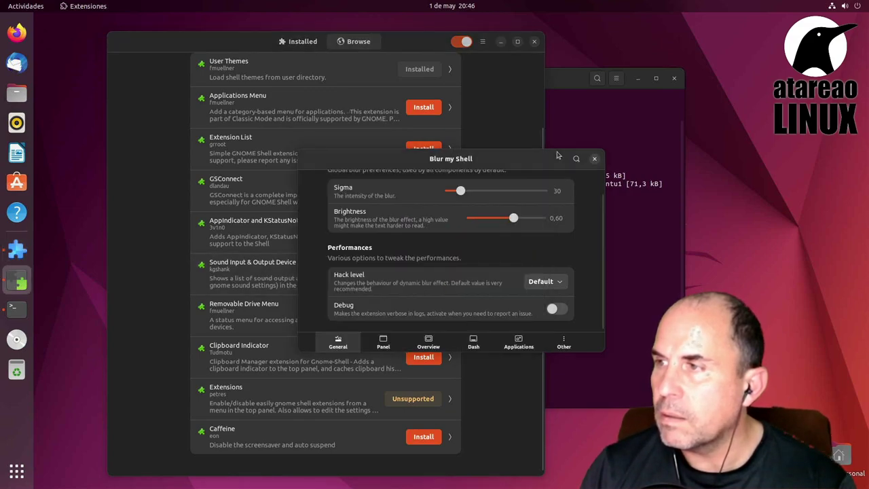
{"action": "left_click", "coordinate": [595, 158]}
Step: Install the Sound Input & Output Device Chooser and Clipboard Indicator extensions, confirming both downloads
{"action": "scroll", "coordinate": [284, 162], "scroll_direction": "up", "scroll_amount": 2}
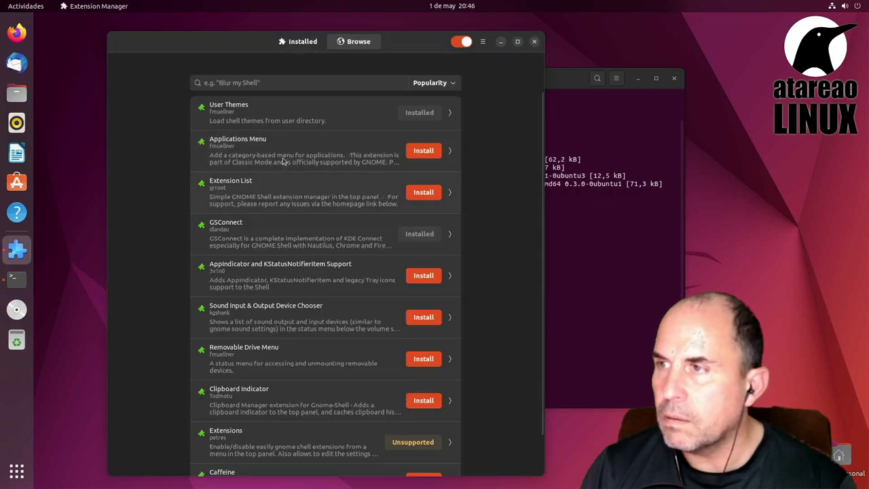
{"action": "left_click", "coordinate": [423, 316]}
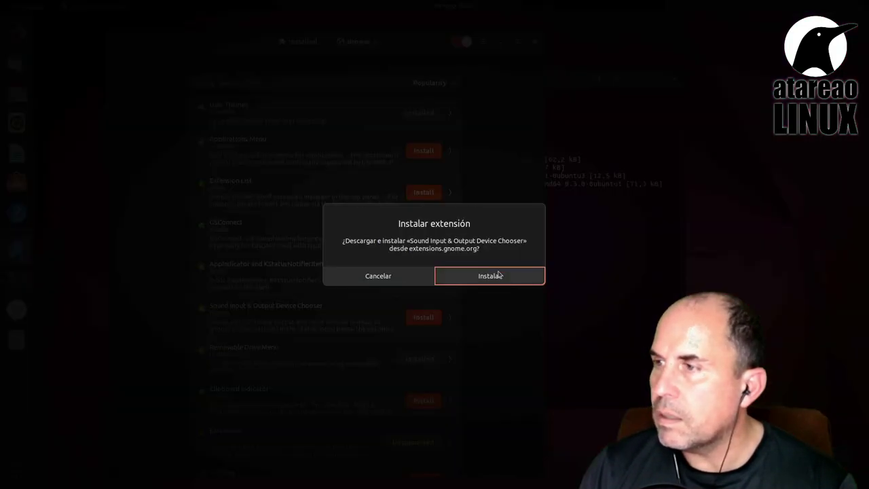
{"action": "left_click", "coordinate": [495, 283]}
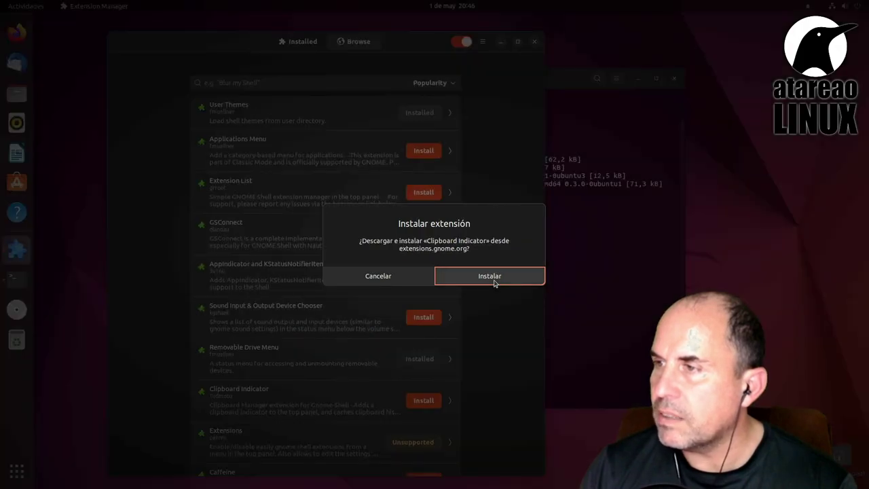
{"action": "left_click", "coordinate": [494, 283]}
Step: View GSConnect's mobile settings from the system menu, including its device search and KDE Connect links, and close the window
{"action": "left_click", "coordinate": [840, 6]}
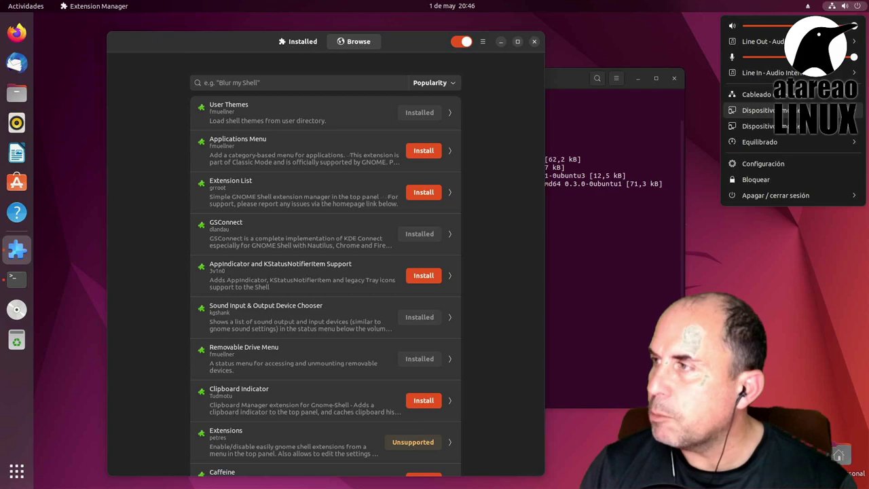
{"action": "left_click", "coordinate": [802, 110]}
{"action": "left_click", "coordinate": [775, 158]}
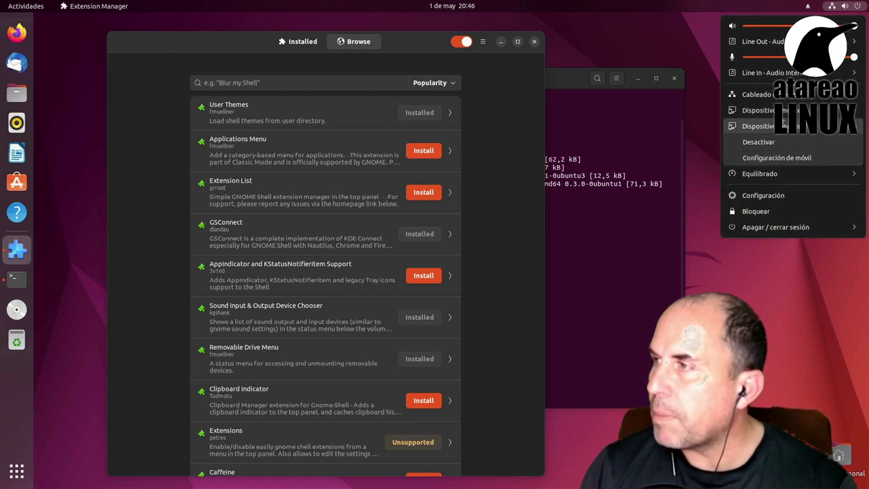
{"action": "left_click", "coordinate": [777, 158]}
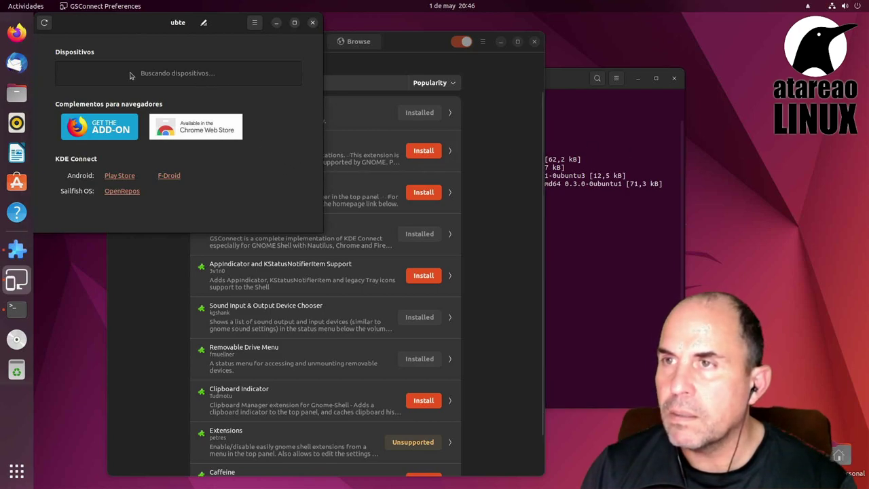
{"action": "left_click_drag", "start_coordinate": [142, 30], "coordinate": [343, 100]}
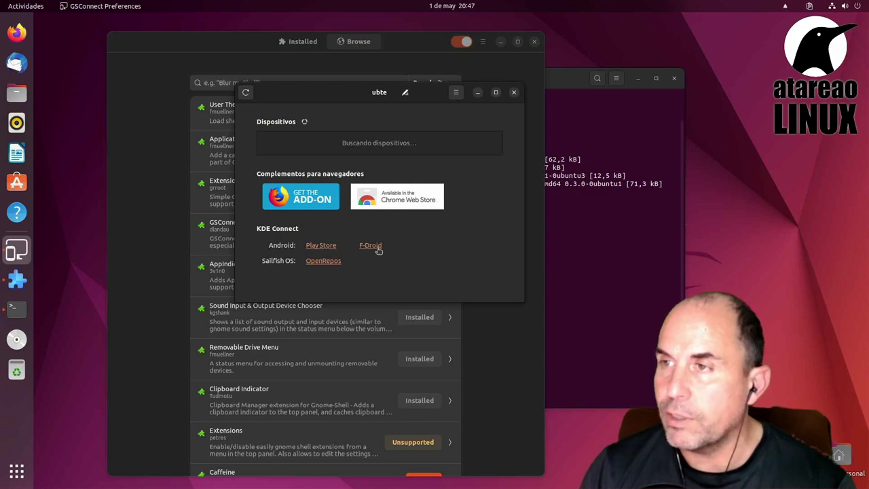
{"action": "left_click", "coordinate": [513, 93]}
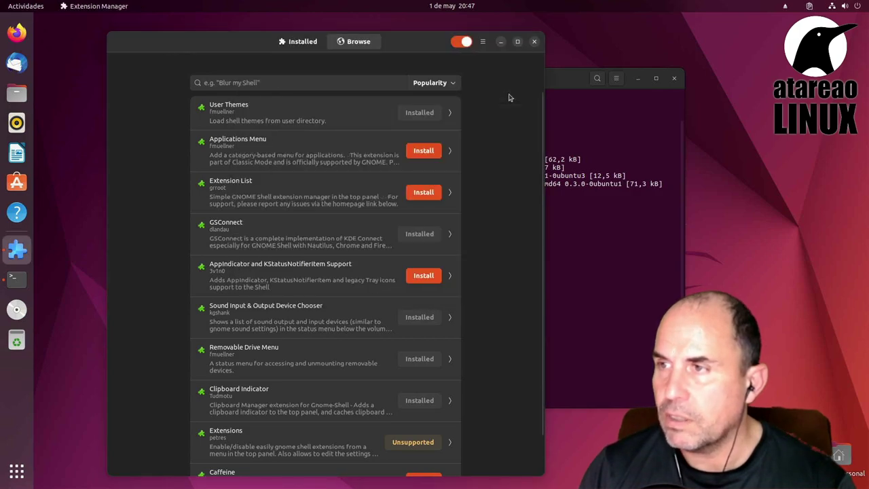
Step: Eject the Ubuntu disc through the Removable Drive Menu and dismiss the notification
{"action": "left_click", "coordinate": [784, 6]}
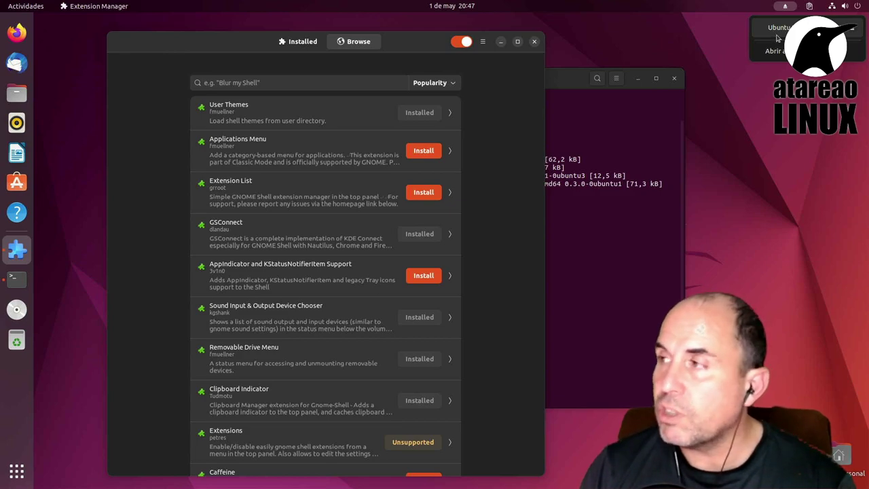
{"action": "left_click", "coordinate": [853, 31]}
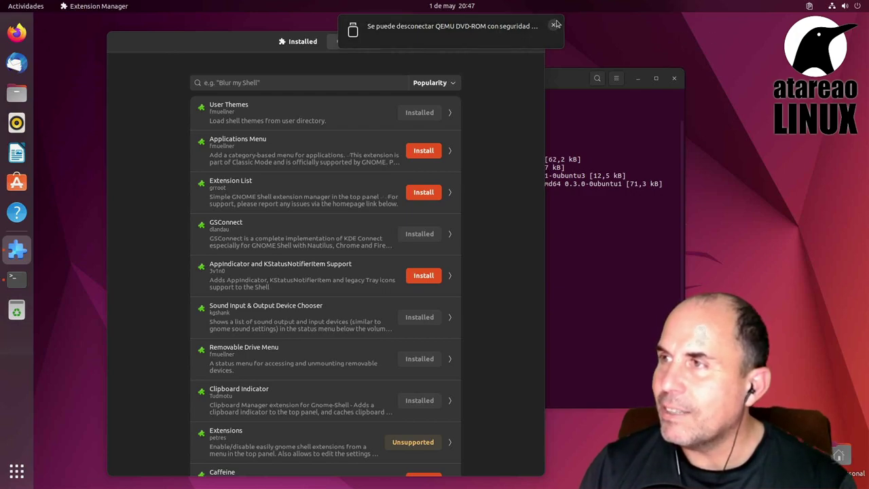
{"action": "left_click", "coordinate": [555, 25]}
Step: Check the Clipboard Indicator menu and copy the word "disparadores" from the last output line in the terminal
{"action": "left_click", "coordinate": [805, 7]}
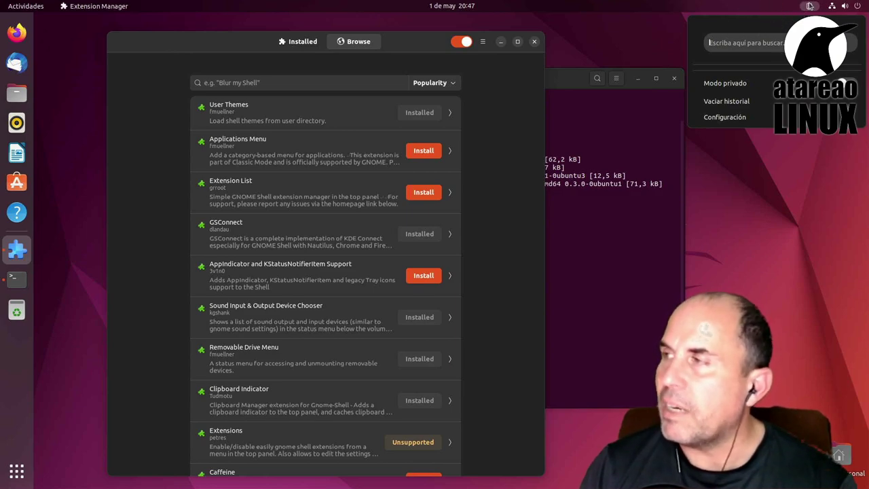
{"action": "left_click", "coordinate": [581, 282]}
{"action": "left_click", "coordinate": [586, 231]}
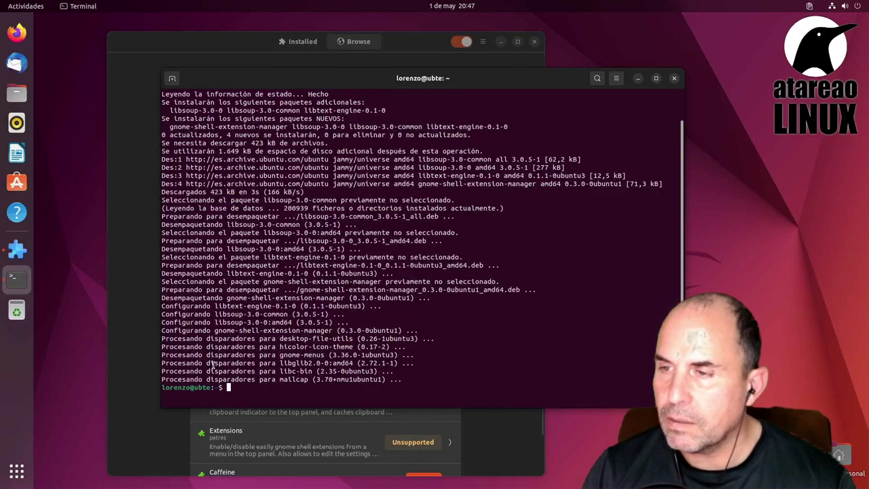
{"action": "double_click", "coordinate": [231, 379]}
{"action": "right_click", "coordinate": [229, 383]}
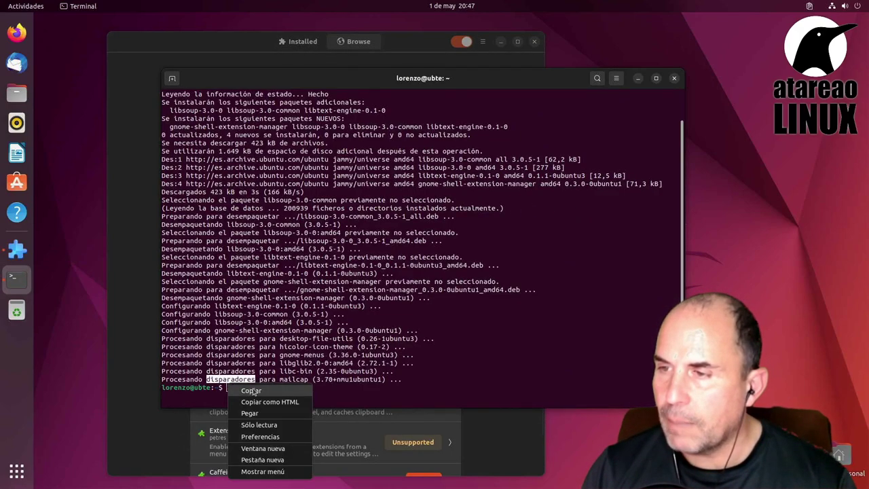
{"action": "left_click", "coordinate": [252, 392]}
Step: Delete the "disparadores" entry from the Clipboard Indicator history and check the history again
{"action": "left_click", "coordinate": [808, 5]}
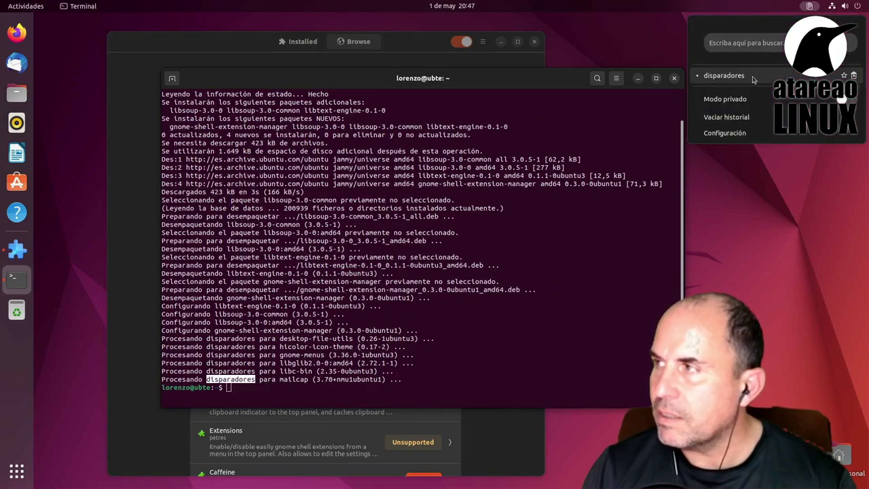
{"action": "left_click", "coordinate": [854, 76]}
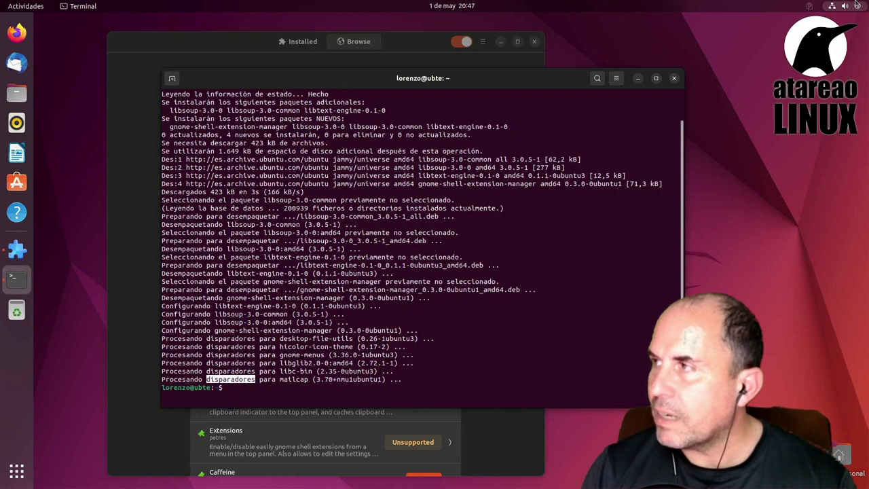
{"action": "left_click", "coordinate": [809, 5]}
{"action": "left_click", "coordinate": [841, 78]}
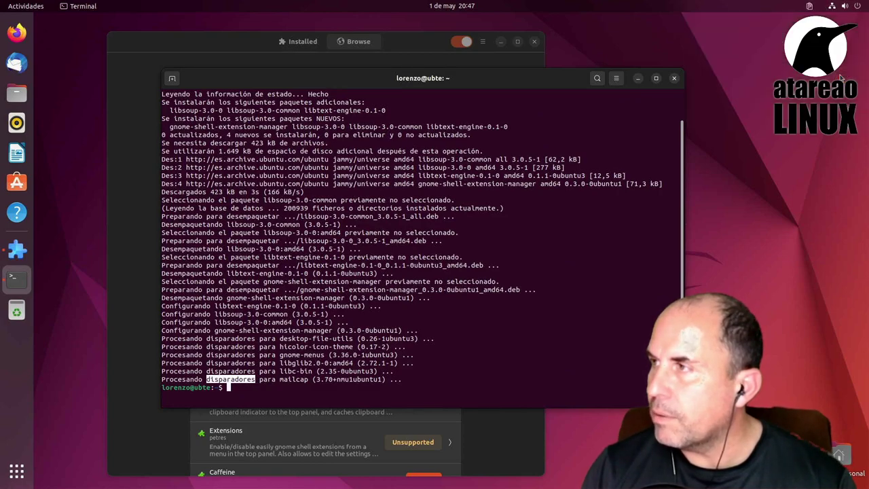
{"action": "left_click", "coordinate": [810, 6]}
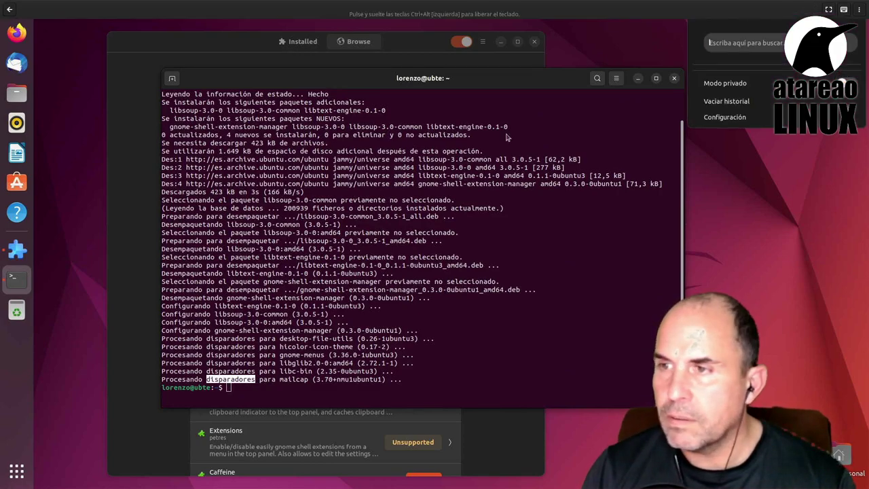
{"action": "left_click", "coordinate": [348, 216]}
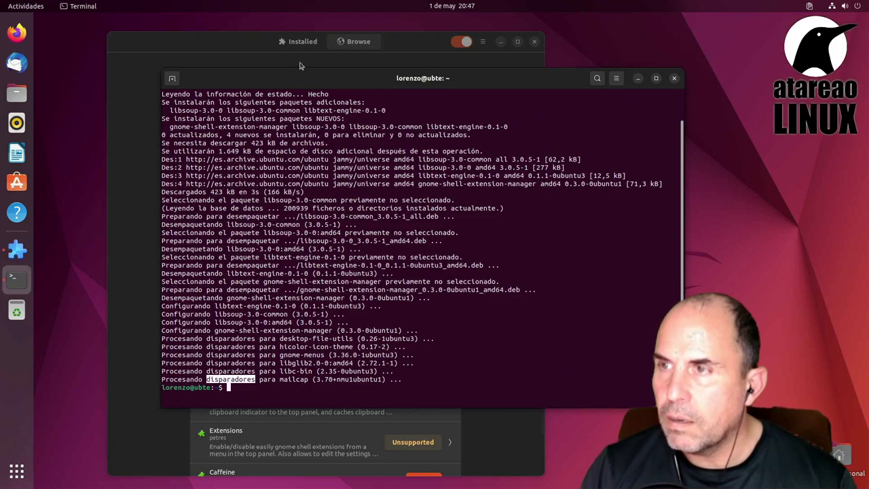
Step: Return to Extension Manager, sort the available extensions by Downloads and review the resulting list
{"action": "left_click", "coordinate": [155, 88]}
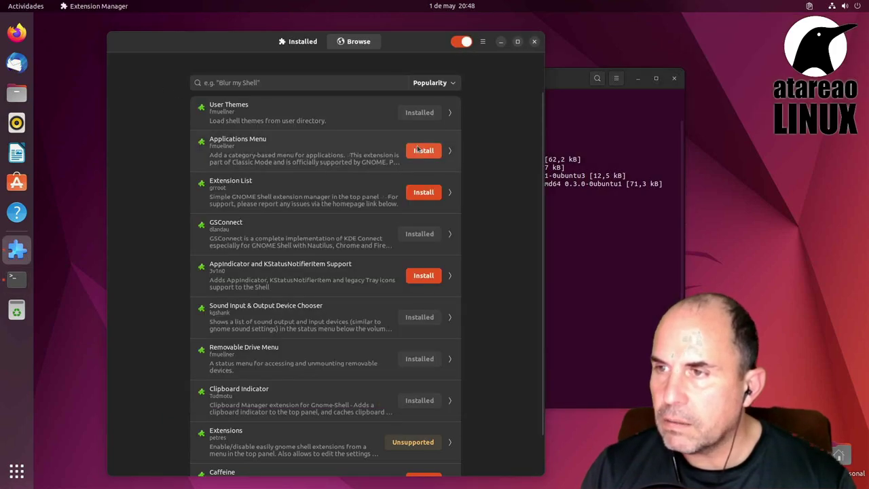
{"action": "scroll", "coordinate": [379, 178], "scroll_direction": "down", "scroll_amount": 1}
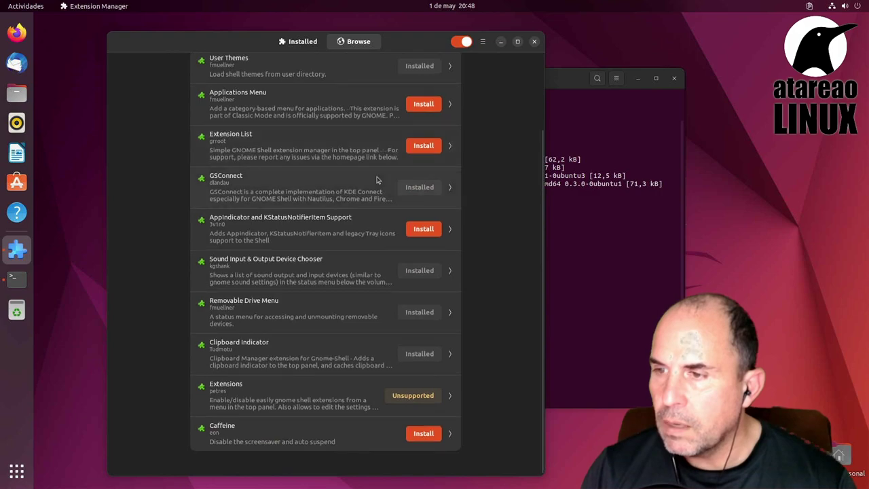
{"action": "scroll", "coordinate": [377, 176], "scroll_direction": "up", "scroll_amount": 2}
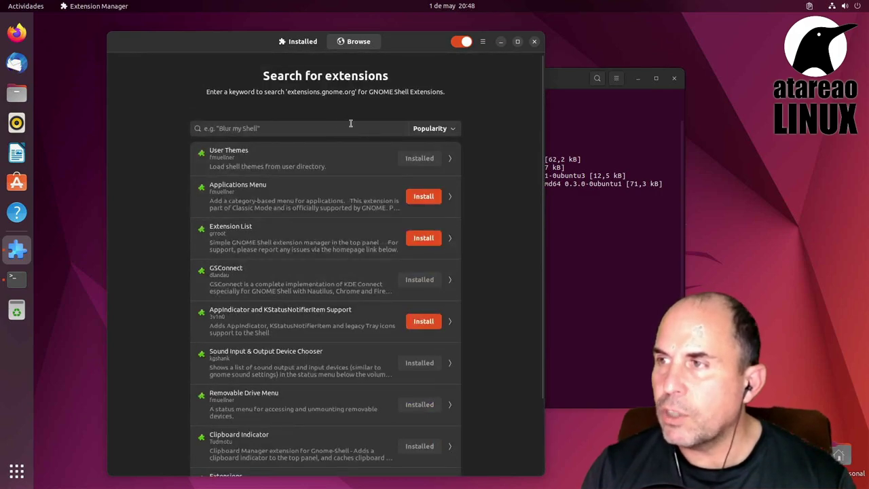
{"action": "left_click", "coordinate": [456, 129]}
{"action": "left_click", "coordinate": [449, 171]}
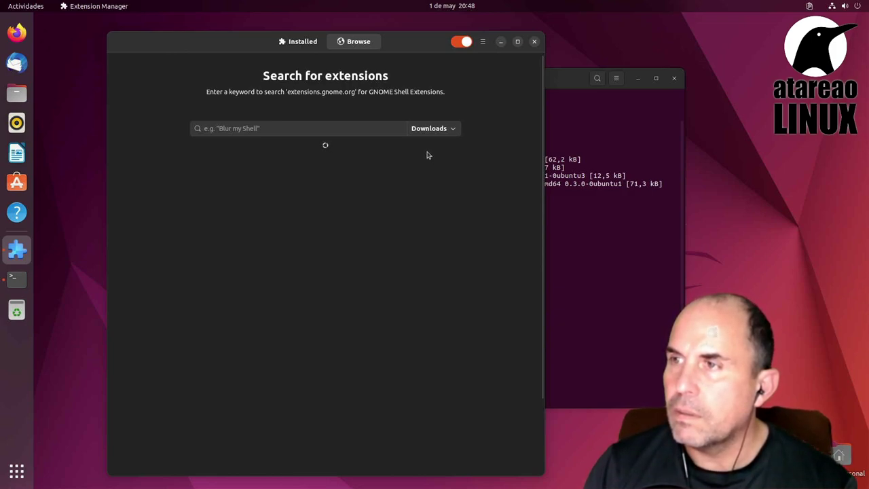
{"action": "left_click_drag", "start_coordinate": [408, 39], "coordinate": [411, 24]}
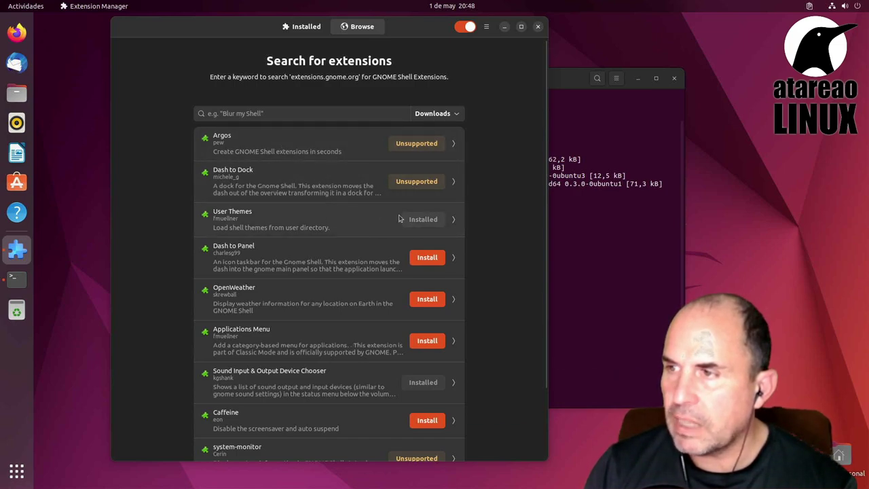
{"action": "scroll", "coordinate": [299, 260], "scroll_direction": "down", "scroll_amount": 1}
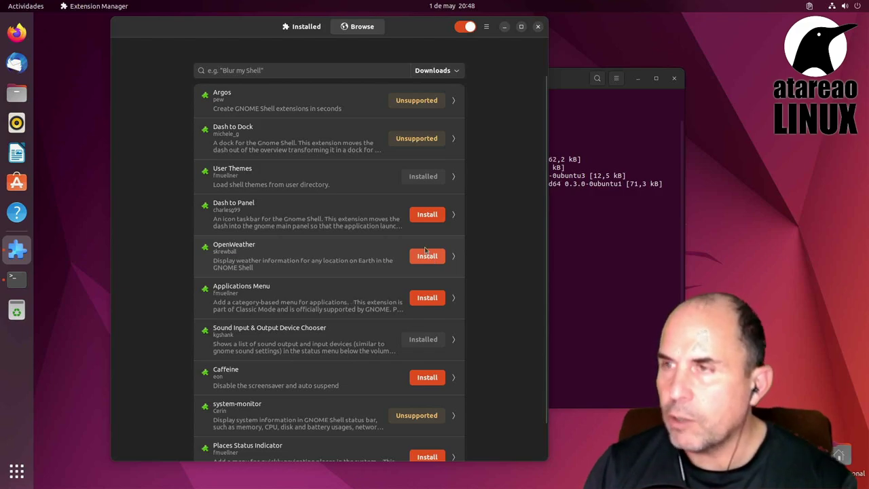
Step: Search the available extensions for "arc" and try to install ArcMenu
{"action": "left_click", "coordinate": [311, 72]}
{"action": "type", "text": "arc"}
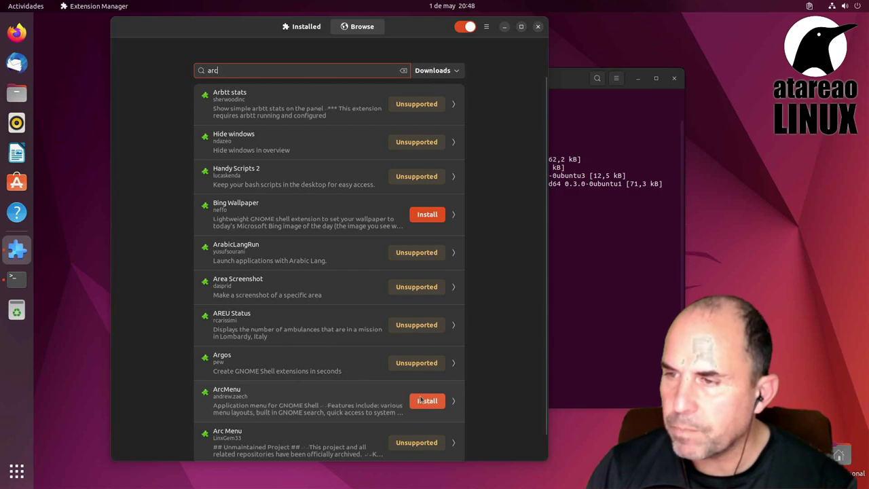
{"action": "scroll", "coordinate": [427, 400], "scroll_direction": "down", "scroll_amount": 1}
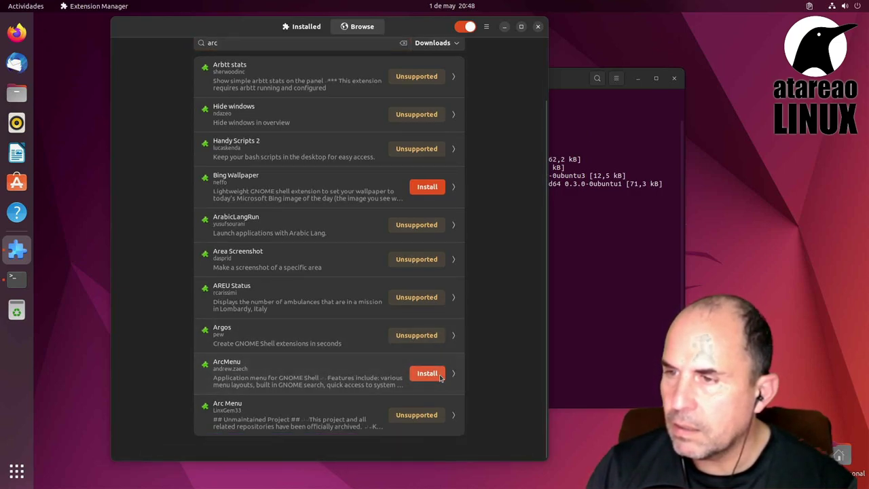
{"action": "left_click", "coordinate": [427, 374]}
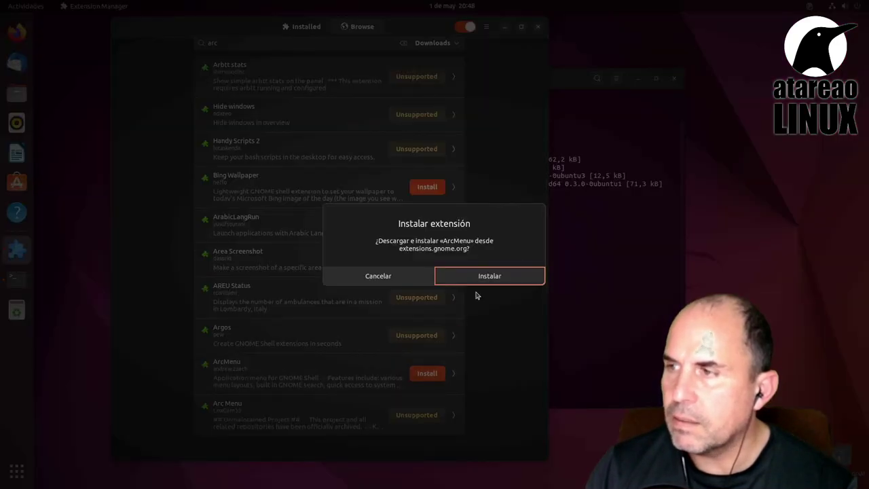
{"action": "left_click", "coordinate": [516, 277]}
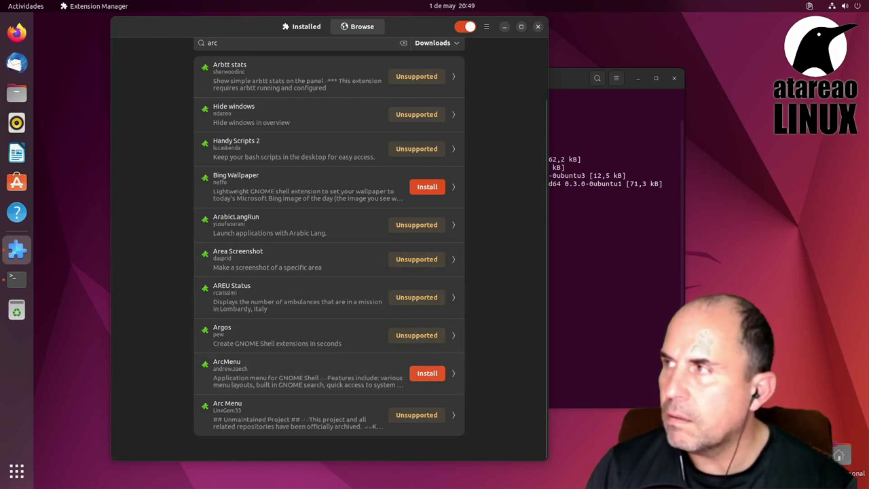
Step: Examine the audio output and input device options that the sound chooser adds to the system menu
{"action": "left_click", "coordinate": [840, 5]}
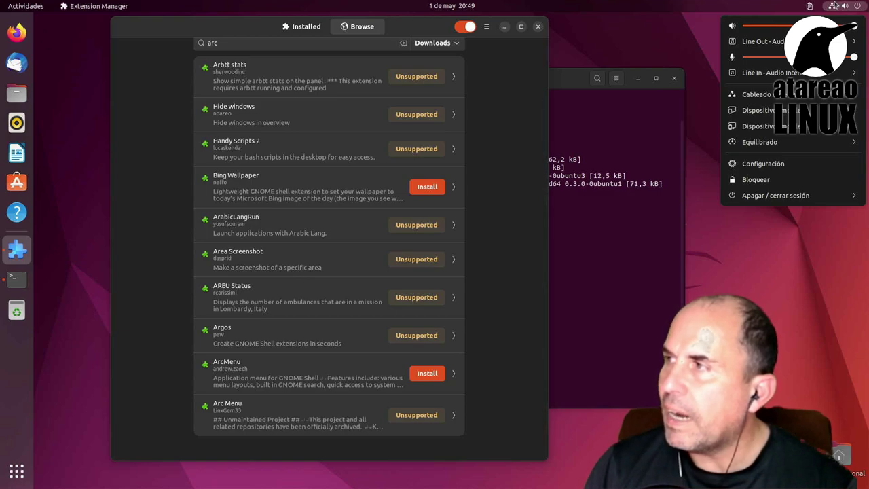
{"action": "left_click", "coordinate": [781, 42]}
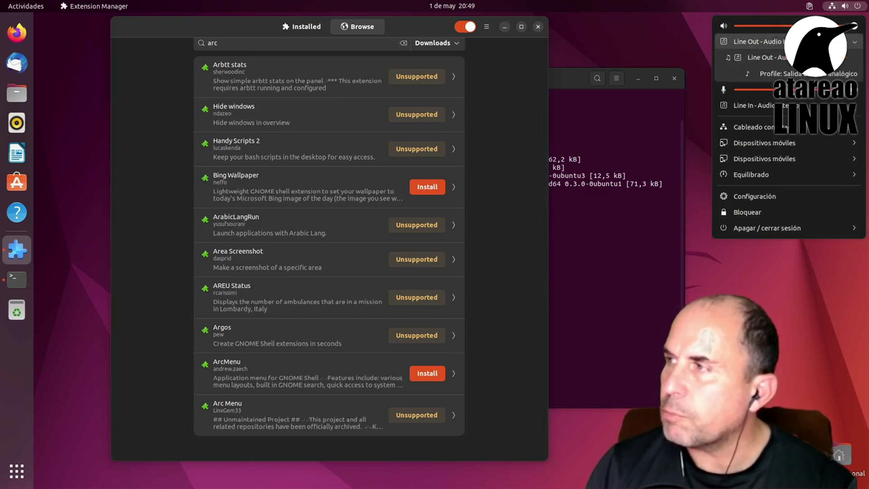
{"action": "left_click", "coordinate": [781, 41]}
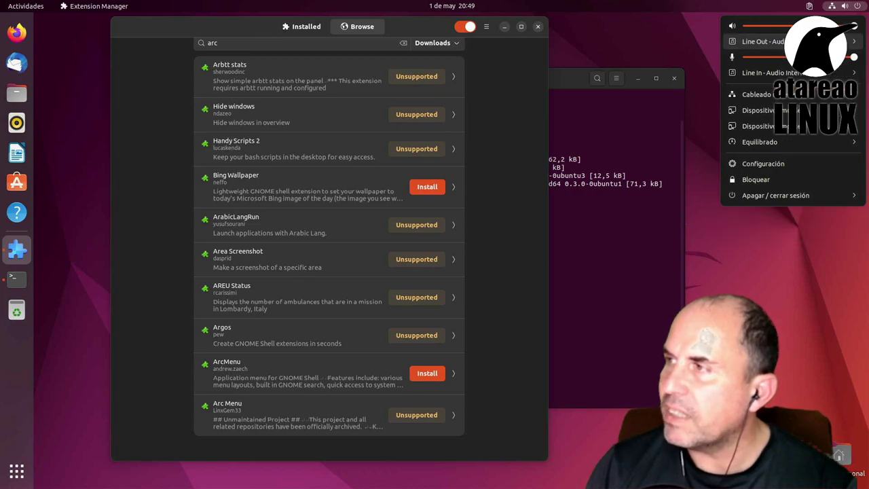
{"action": "left_click", "coordinate": [799, 73]}
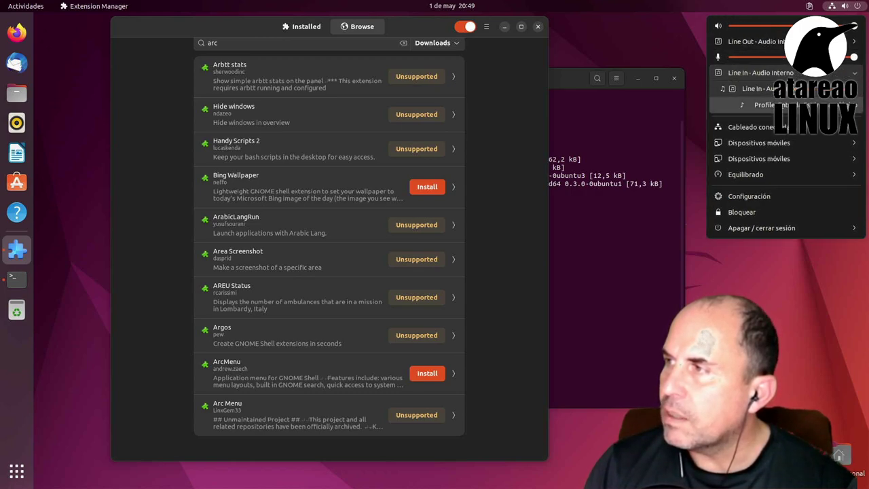
{"action": "left_click", "coordinate": [790, 74]}
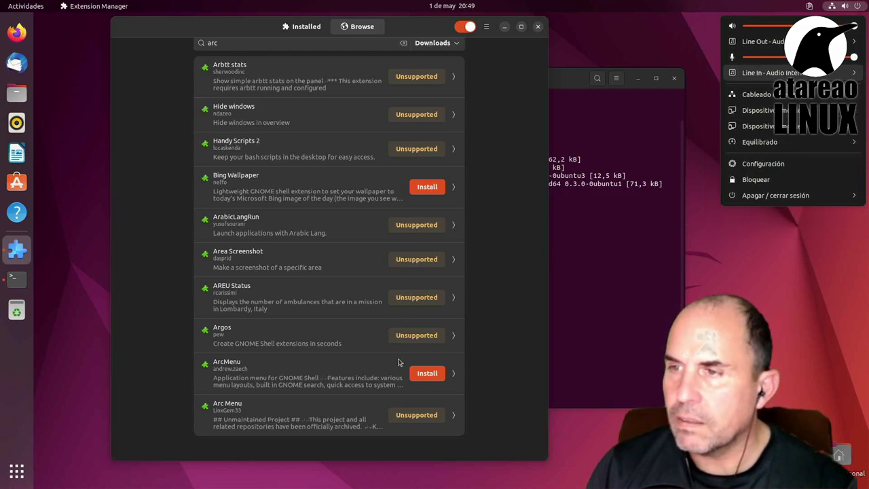
Step: Go to the installed extensions and uninstall Removable Drive Menu
{"action": "left_click", "coordinate": [315, 30]}
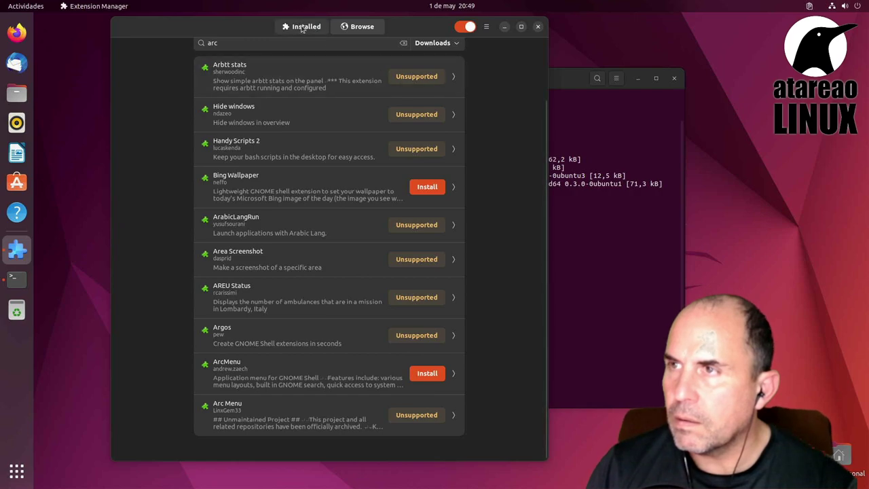
{"action": "left_click", "coordinate": [303, 28]}
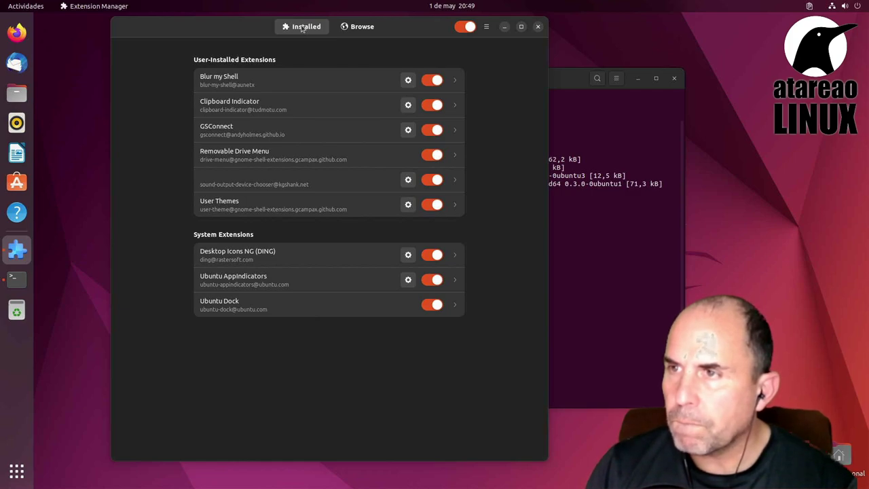
{"action": "left_click", "coordinate": [455, 155]}
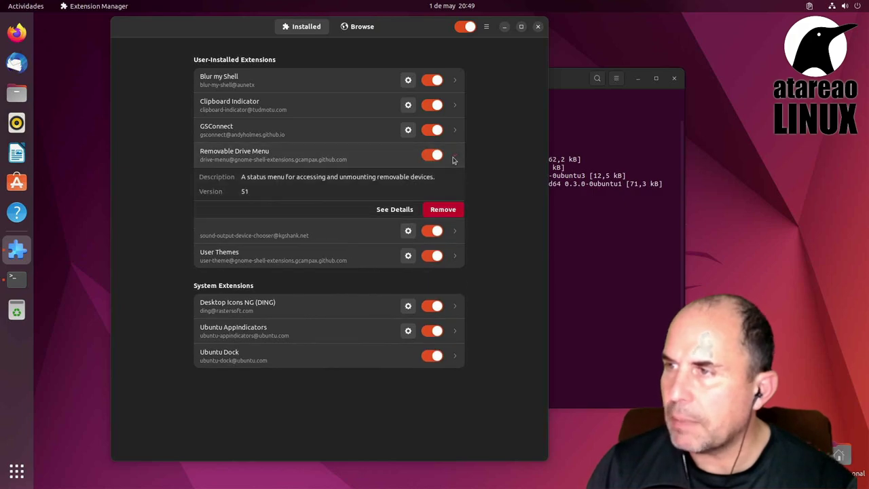
{"action": "left_click", "coordinate": [435, 212]}
{"action": "left_click", "coordinate": [362, 264]}
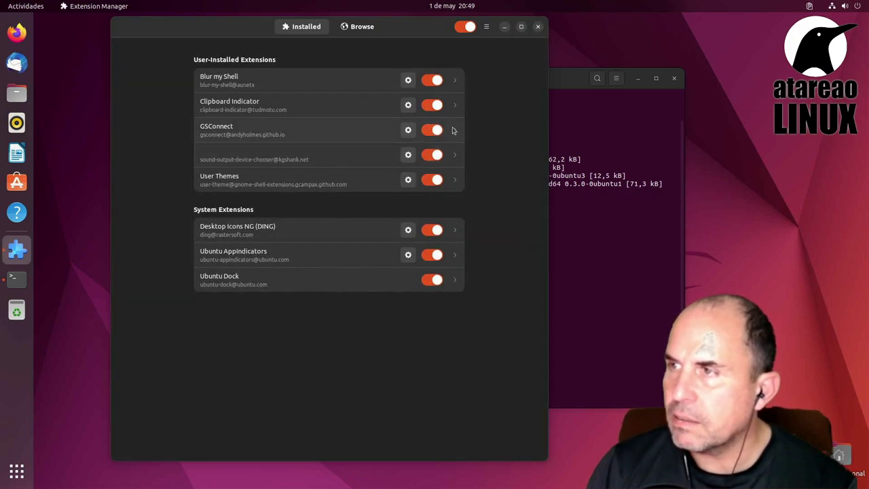
Step: Uninstall the GSConnect extension and confirm its removal
{"action": "left_click", "coordinate": [453, 131]}
{"action": "left_click", "coordinate": [434, 258]}
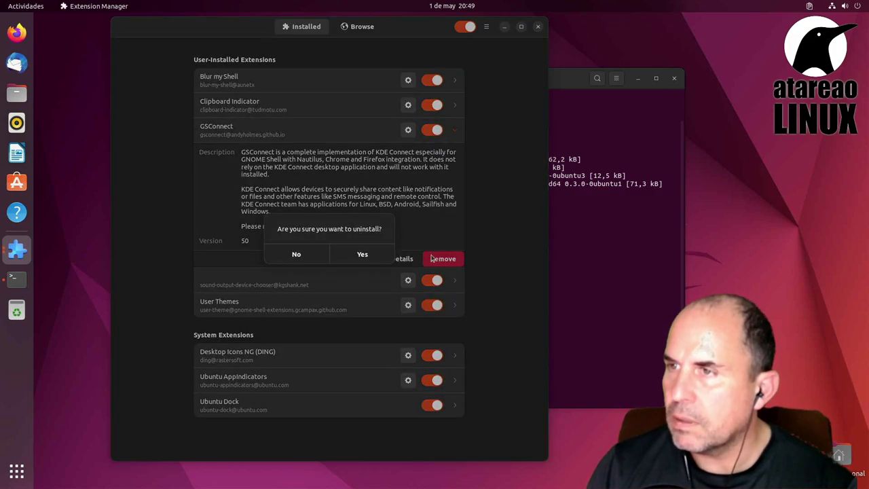
{"action": "left_click", "coordinate": [376, 255]}
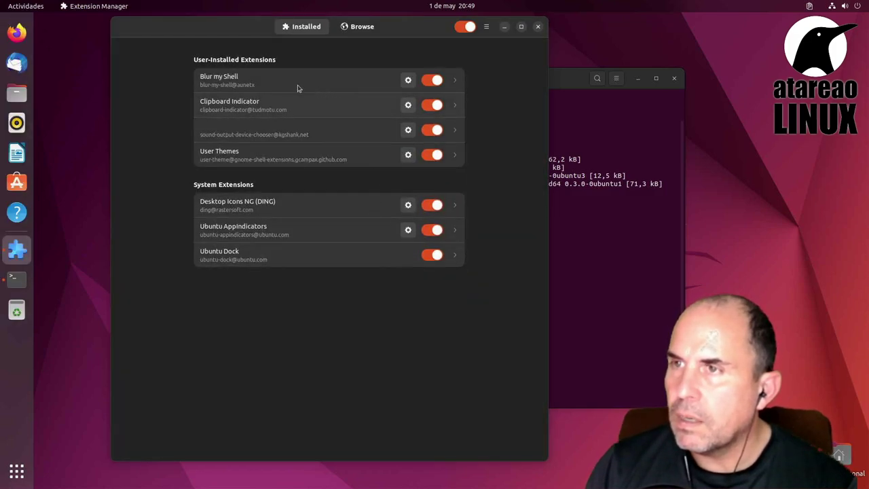
Step: Uninstall the Sound Input & Output Device Chooser extension and confirm its removal
{"action": "left_click", "coordinate": [454, 134]}
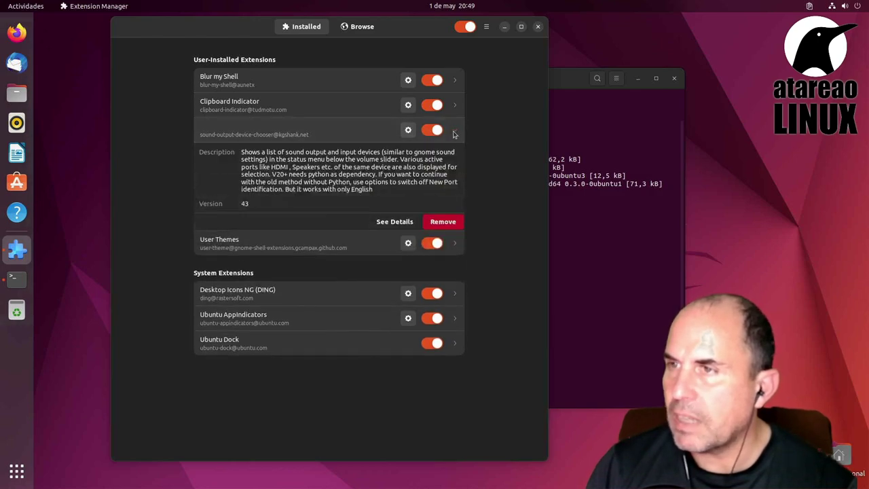
{"action": "left_click", "coordinate": [443, 221]}
{"action": "left_click", "coordinate": [370, 256]}
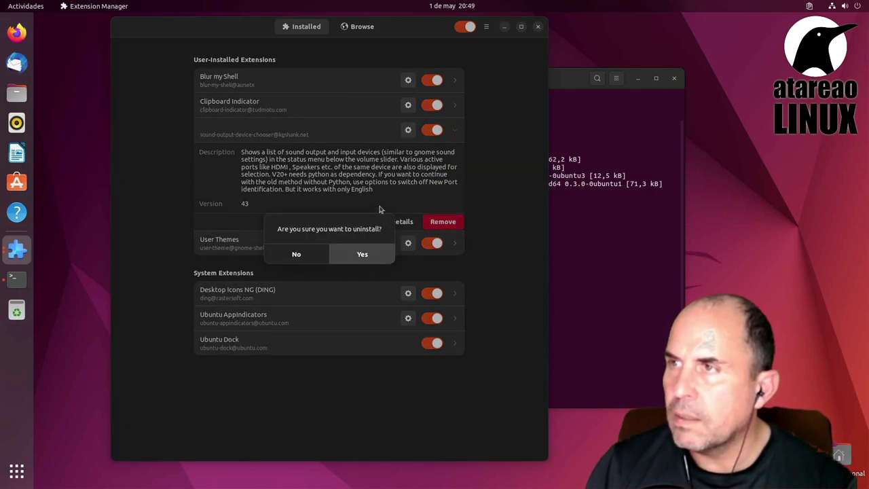
Step: Return to the "arc" search results and install ArcMenu, confirming the download from extensions.gnome.org
{"action": "left_click", "coordinate": [362, 27]}
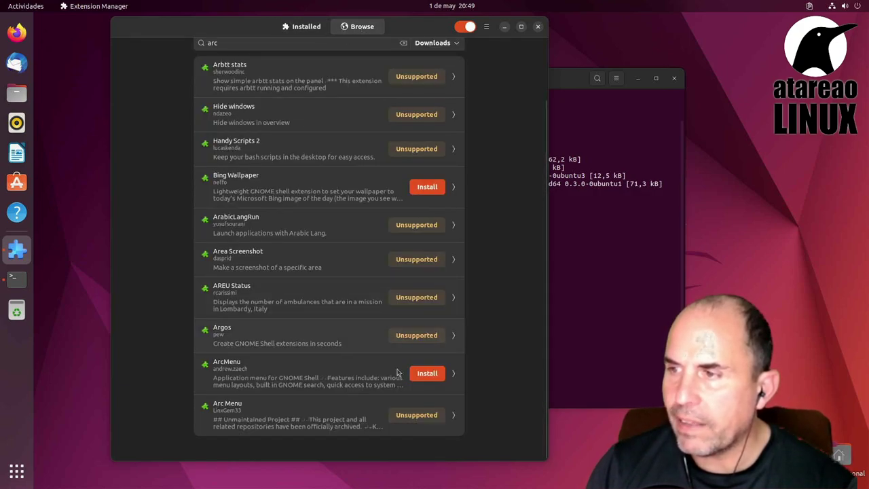
{"action": "left_click", "coordinate": [426, 378]}
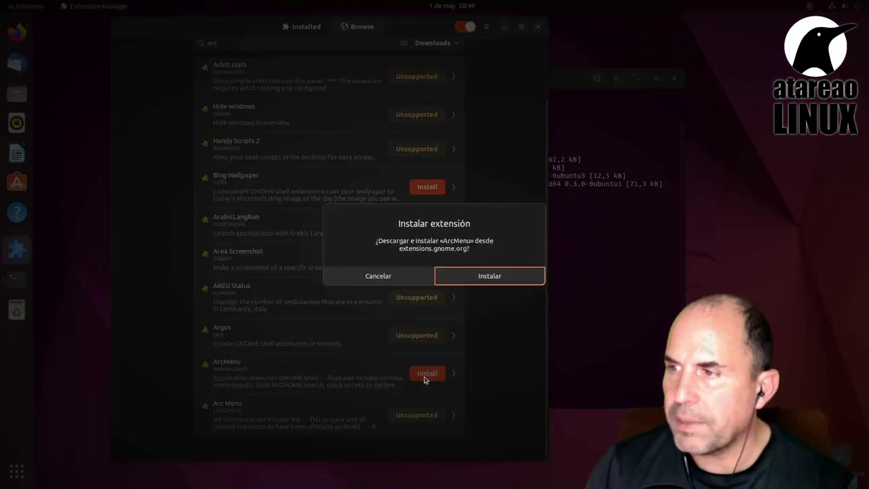
{"action": "left_click", "coordinate": [497, 279]}
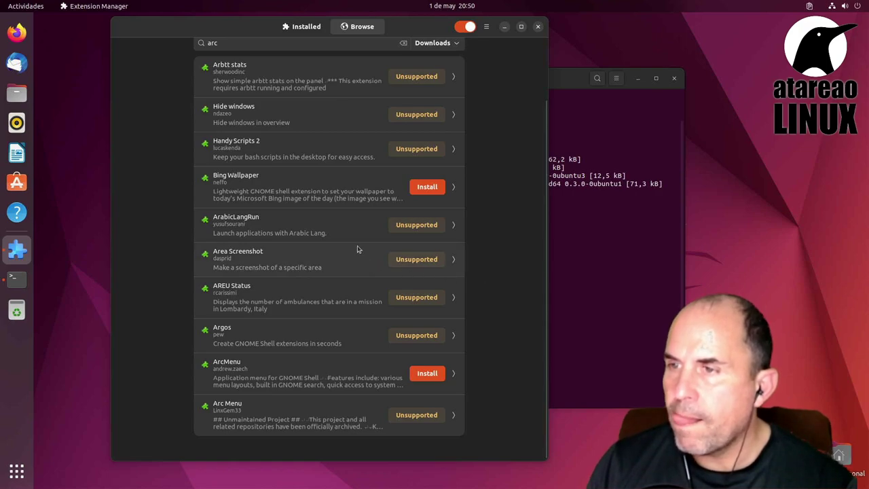
Step: Clear the extension search and try to install OpenWeather from the list of available extensions
{"action": "scroll", "coordinate": [359, 250], "scroll_direction": "up", "scroll_amount": 2}
{"action": "scroll", "coordinate": [357, 248], "scroll_direction": "down", "scroll_amount": 2}
{"action": "scroll", "coordinate": [358, 249], "scroll_direction": "up", "scroll_amount": 2}
{"action": "left_click", "coordinate": [247, 113]}
{"action": "key", "text": "BackSpace"}
{"action": "key", "text": "BackSpace"}
{"action": "key", "text": "BackSpace"}
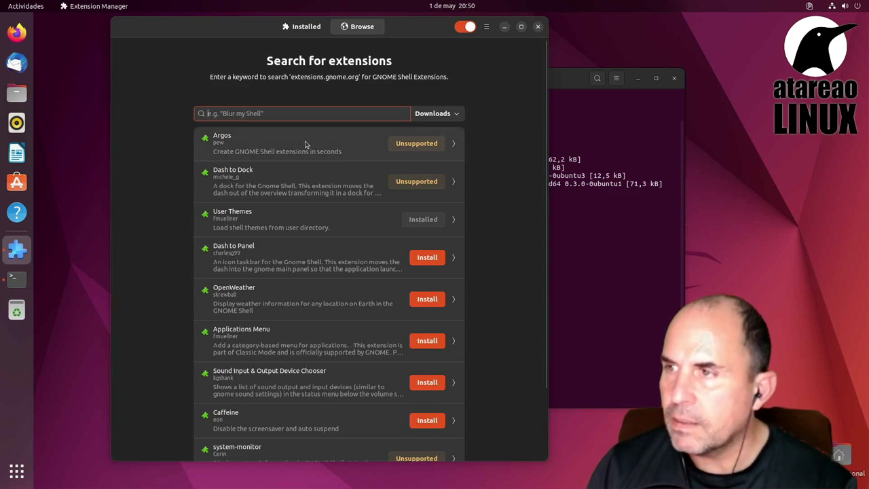
{"action": "scroll", "coordinate": [305, 145], "scroll_direction": "down", "scroll_amount": 1}
{"action": "scroll", "coordinate": [298, 193], "scroll_direction": "down", "scroll_amount": 1}
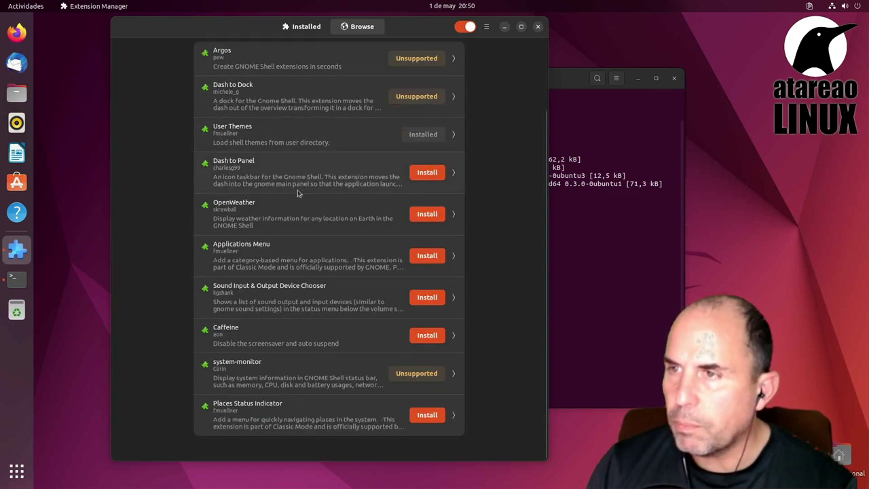
{"action": "left_click", "coordinate": [438, 219]}
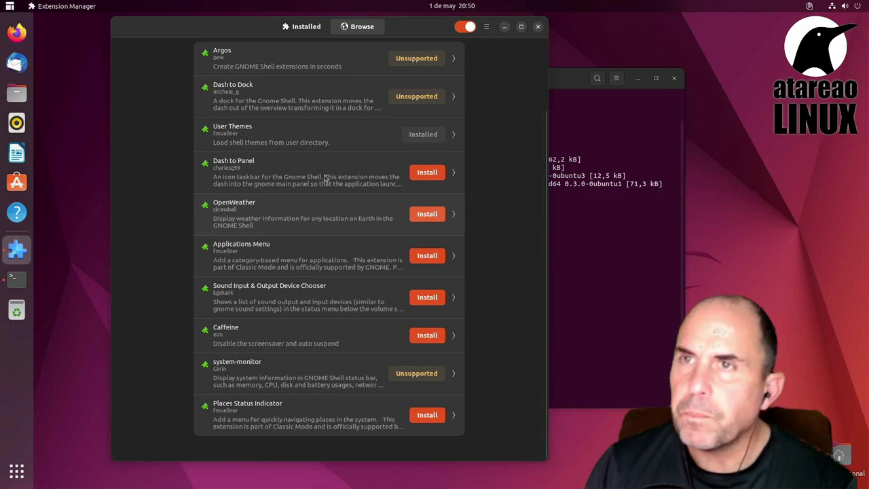
Step: Test ArcMenu by opening the Carpeta personal folder from it, and close the file window
{"action": "left_click", "coordinate": [10, 6]}
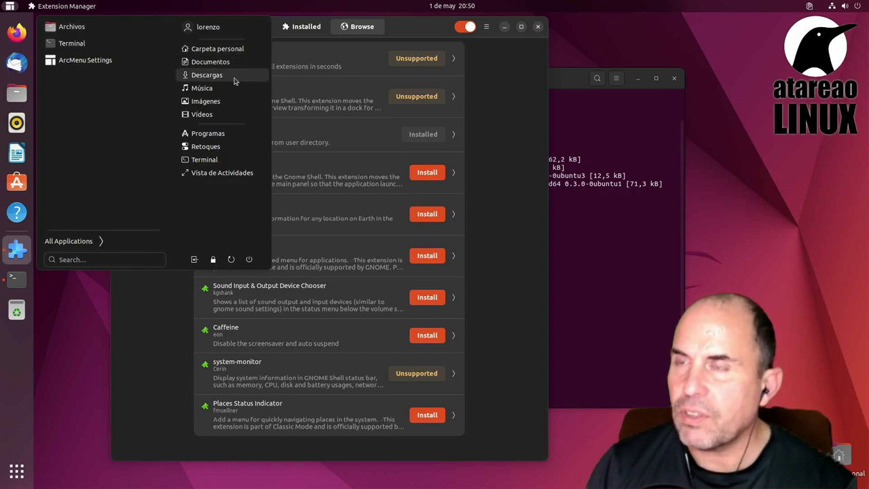
{"action": "left_click", "coordinate": [217, 49]}
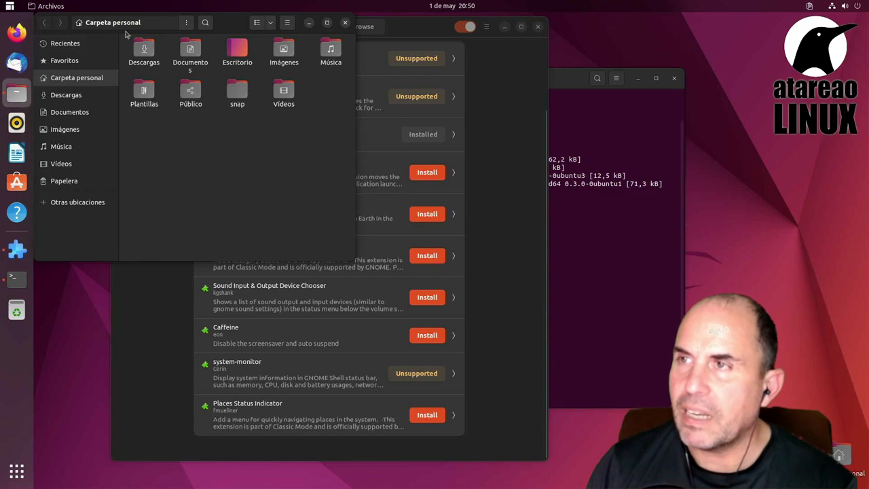
{"action": "left_click", "coordinate": [349, 26]}
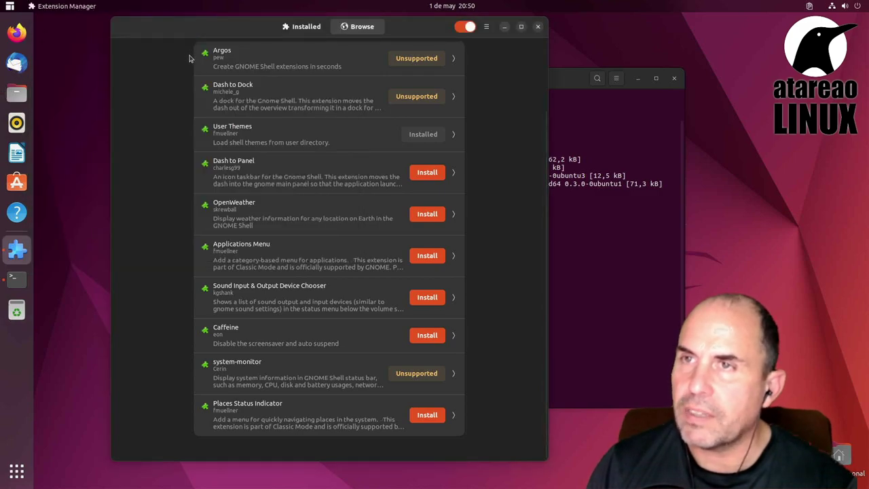
Step: Review all application categories in ArcMenu, test its search with "li" and clear the search
{"action": "left_click", "coordinate": [9, 5]}
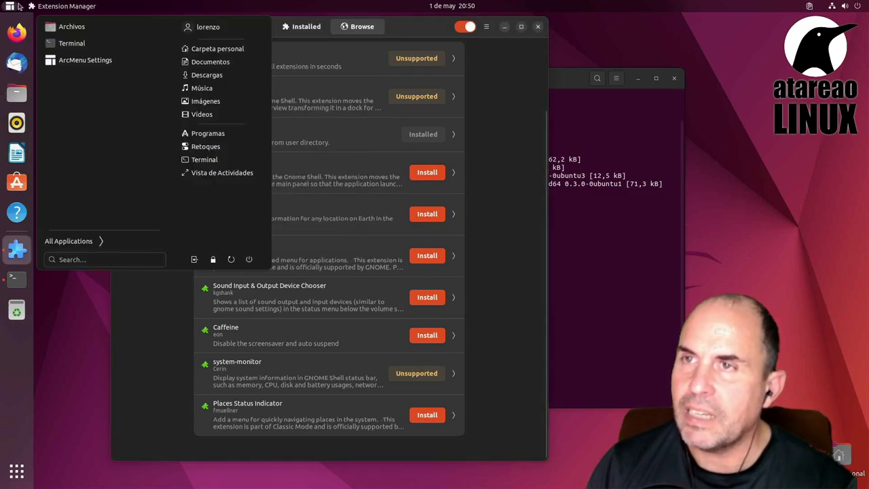
{"action": "left_click", "coordinate": [97, 245]}
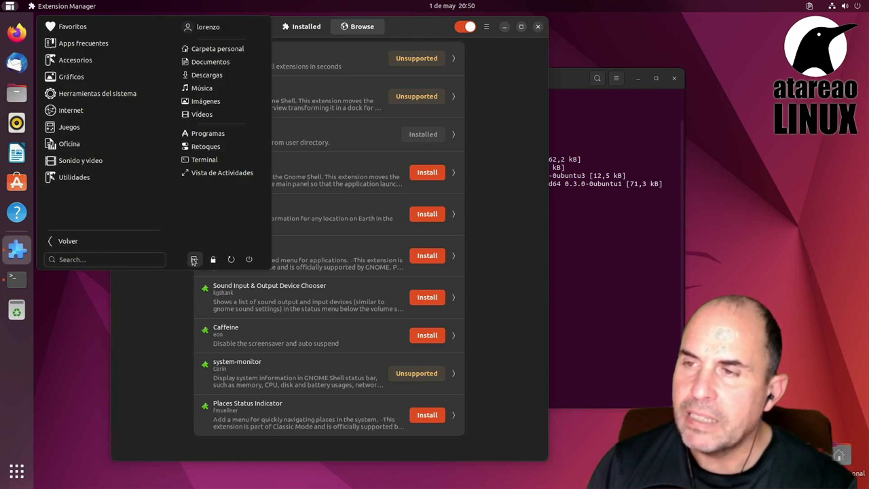
{"action": "left_click", "coordinate": [89, 257]}
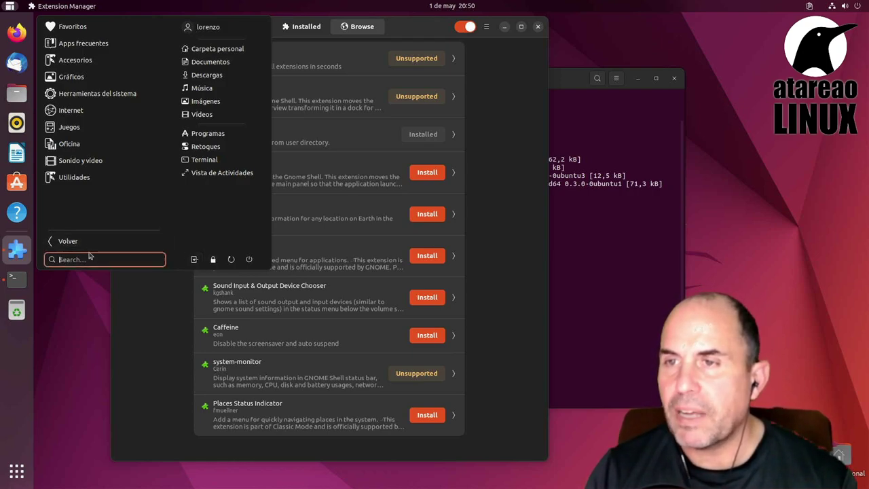
{"action": "type", "text": "li"}
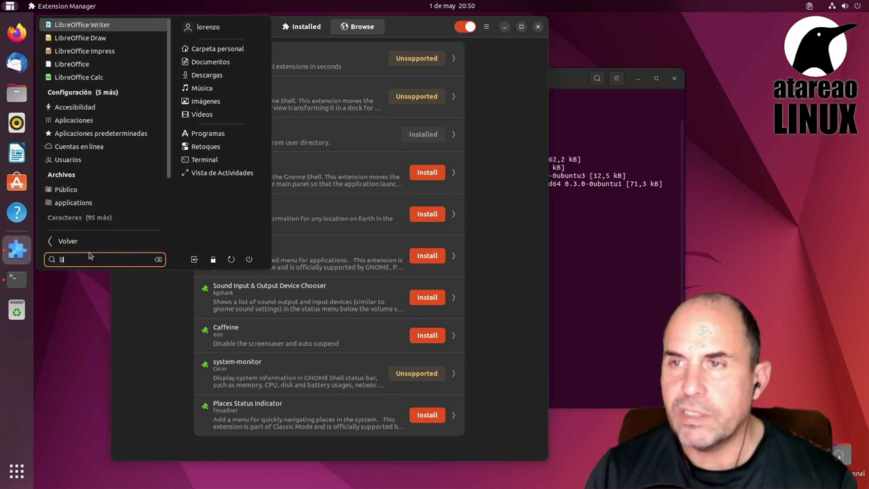
{"action": "key", "text": "BackSpace"}
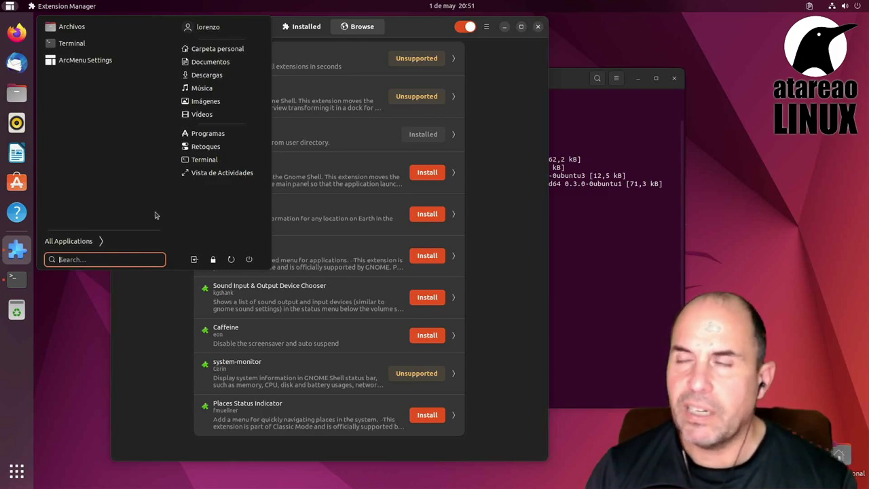
Step: Open the settings of ArcMenu from the installed extensions and move the settings window away from the extension list
{"action": "left_click", "coordinate": [311, 27]}
{"action": "left_click", "coordinate": [311, 27]}
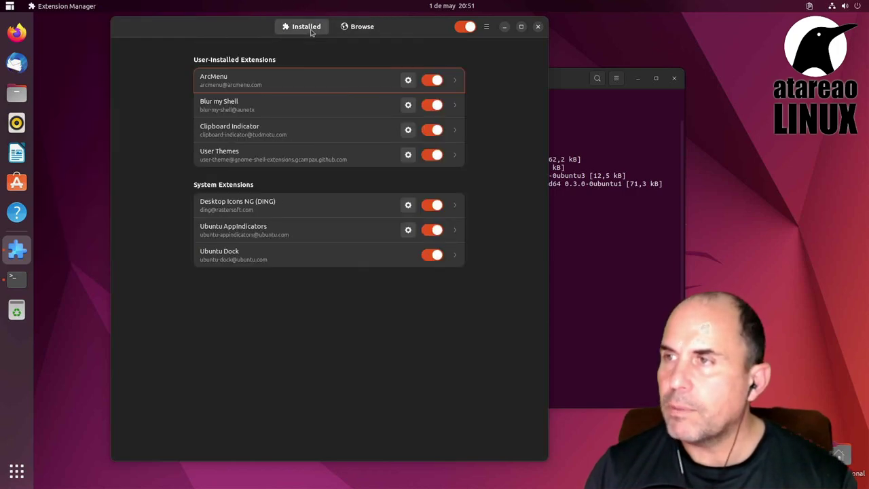
{"action": "left_click", "coordinate": [407, 81]}
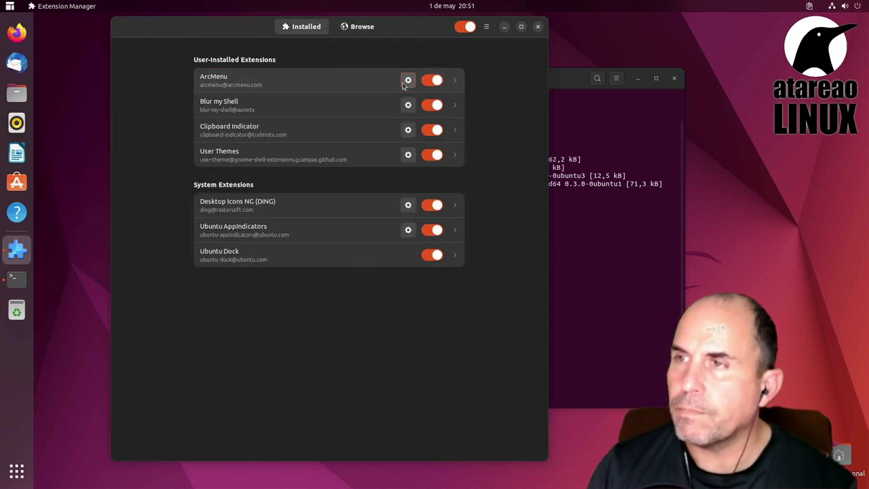
{"action": "left_click_drag", "start_coordinate": [360, 95], "coordinate": [140, 25]}
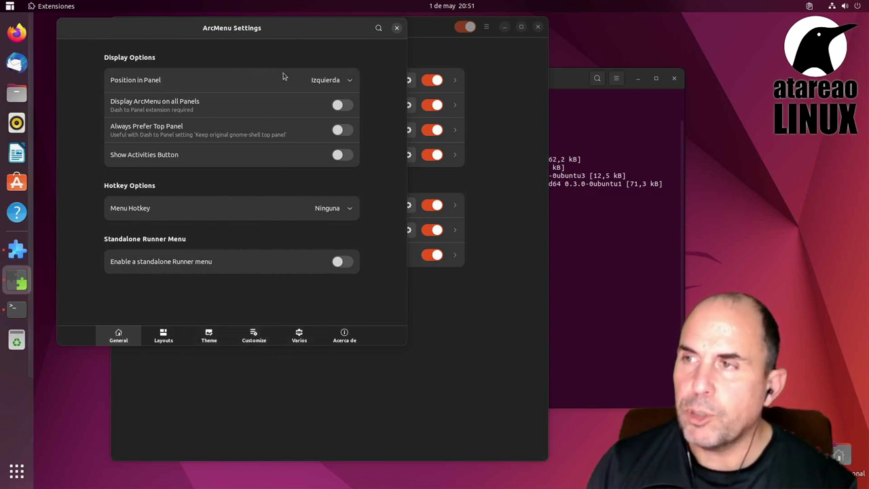
Step: Try the Centro position in the panel for ArcMenu and set the position back to Izquierda
{"action": "left_click", "coordinate": [317, 82]}
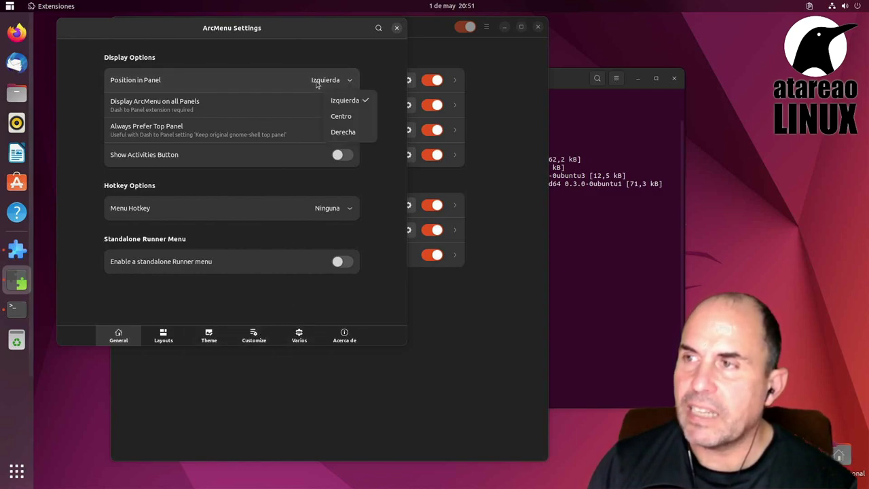
{"action": "left_click", "coordinate": [350, 119]}
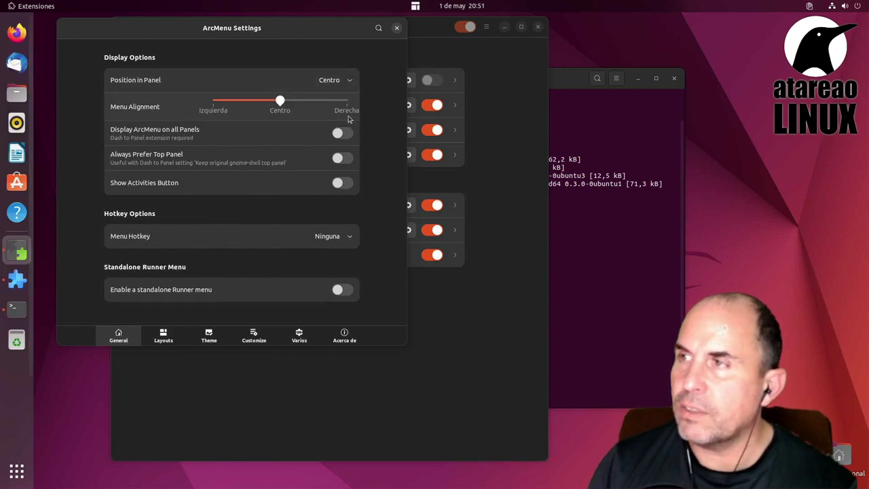
{"action": "left_click", "coordinate": [345, 83]}
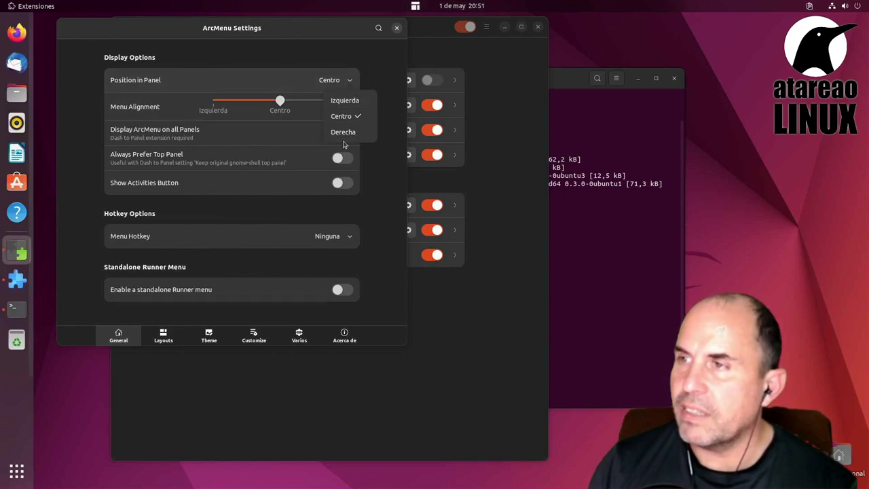
{"action": "left_click", "coordinate": [341, 99]}
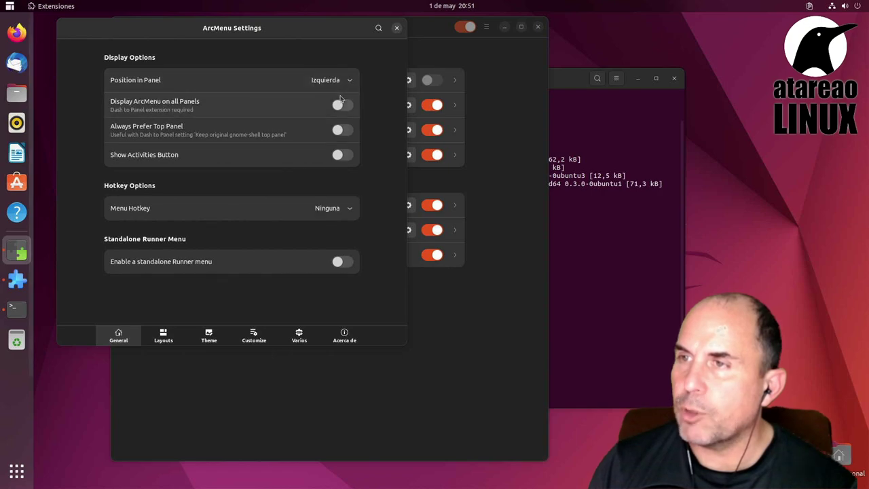
{"action": "left_click", "coordinate": [330, 82]}
{"action": "left_click", "coordinate": [265, 69]}
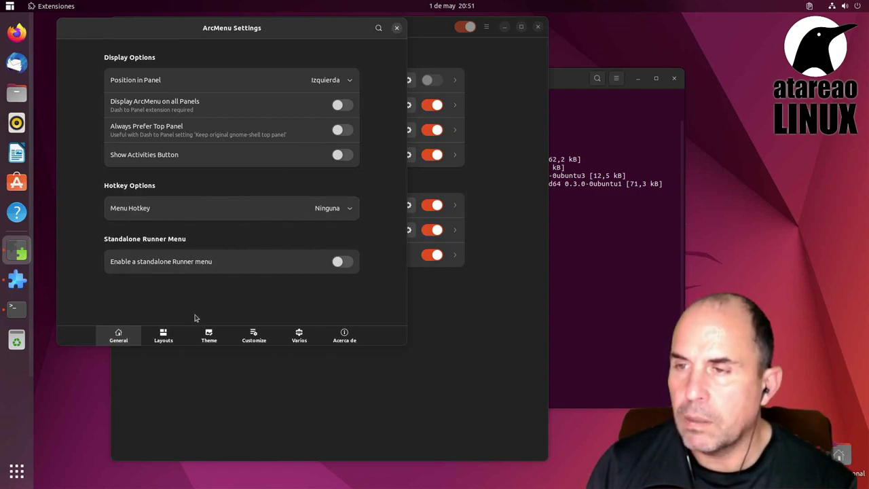
Step: Examine ArcMenu's current menu layout options and the available Traditional and Modern menu layouts without applying any
{"action": "left_click", "coordinate": [167, 342]}
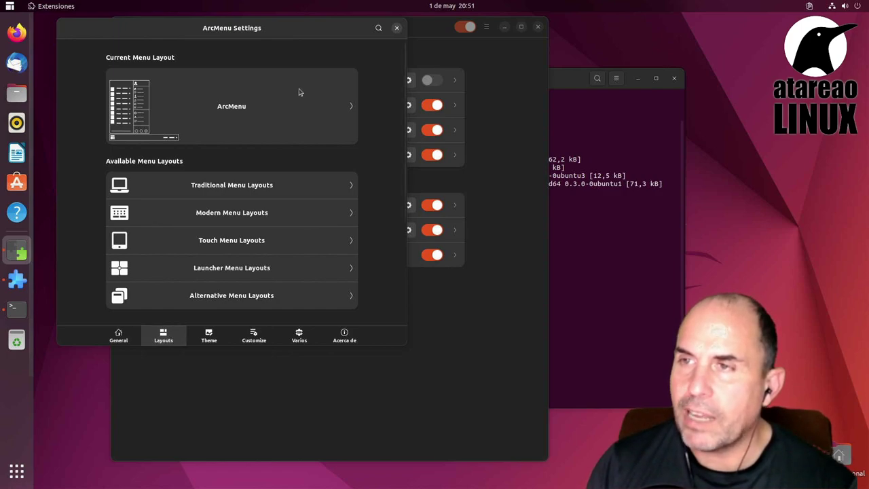
{"action": "left_click", "coordinate": [260, 105]}
{"action": "left_click", "coordinate": [127, 60]}
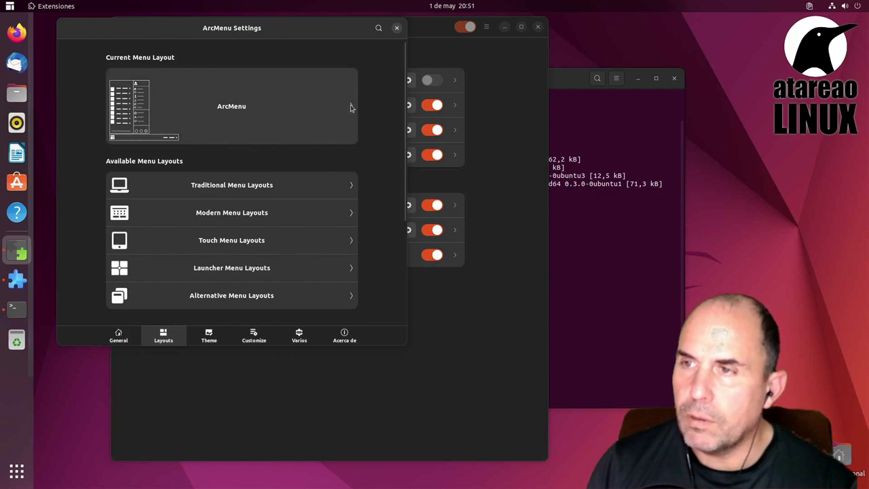
{"action": "scroll", "coordinate": [384, 106], "scroll_direction": "down", "scroll_amount": 2}
{"action": "left_click", "coordinate": [306, 125]}
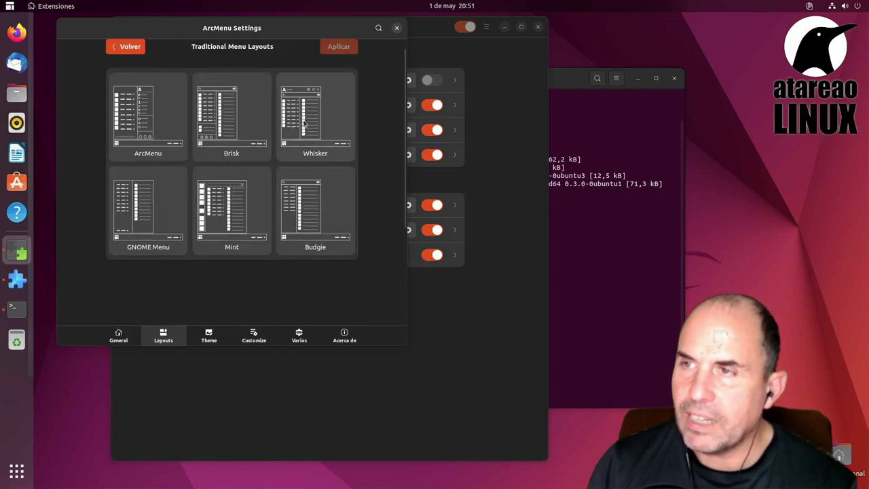
{"action": "left_click", "coordinate": [135, 48]}
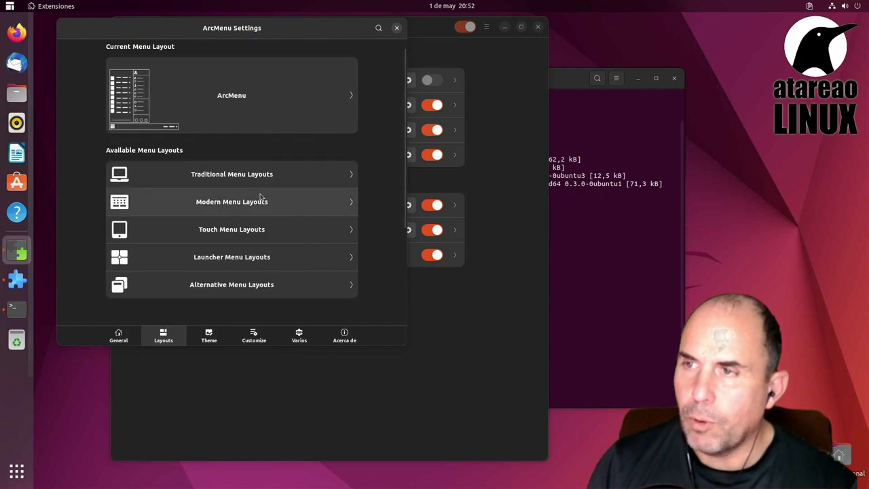
{"action": "left_click", "coordinate": [260, 197]}
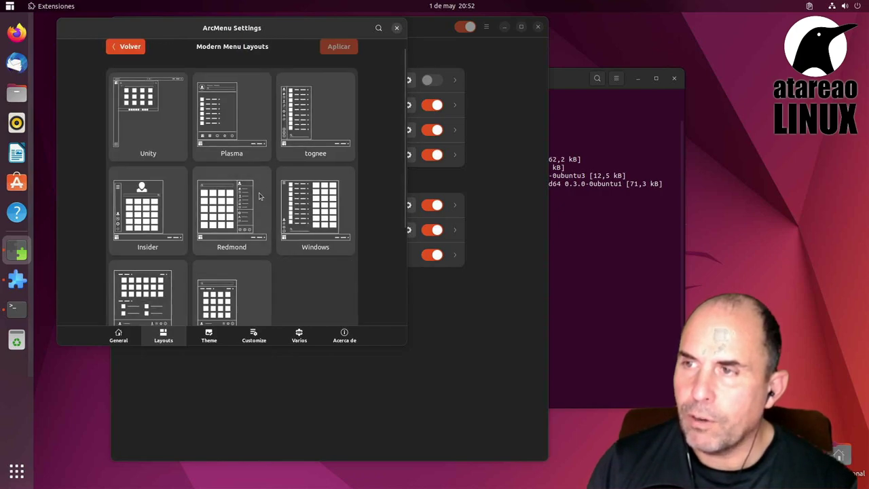
{"action": "left_click", "coordinate": [126, 48]}
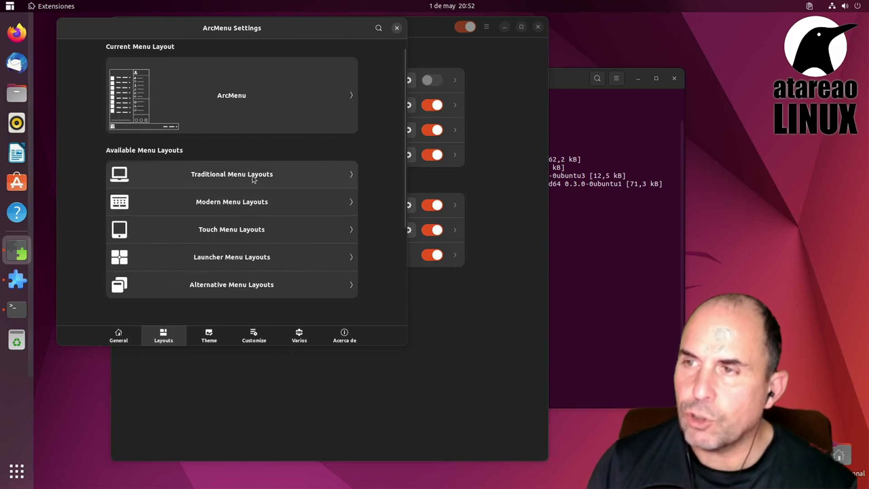
Step: Look through the Traditional, Modern, Touch and Launcher menu layouts of ArcMenu and return to the layout overview
{"action": "left_click", "coordinate": [251, 175]}
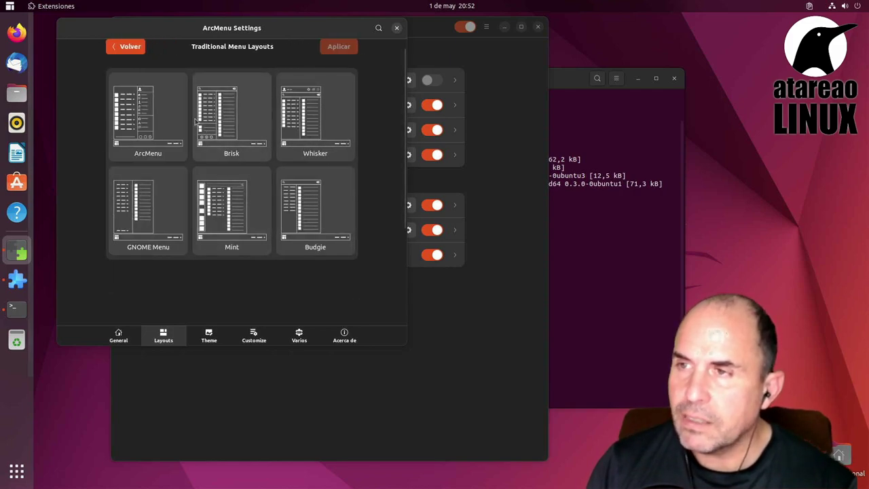
{"action": "left_click", "coordinate": [127, 46]}
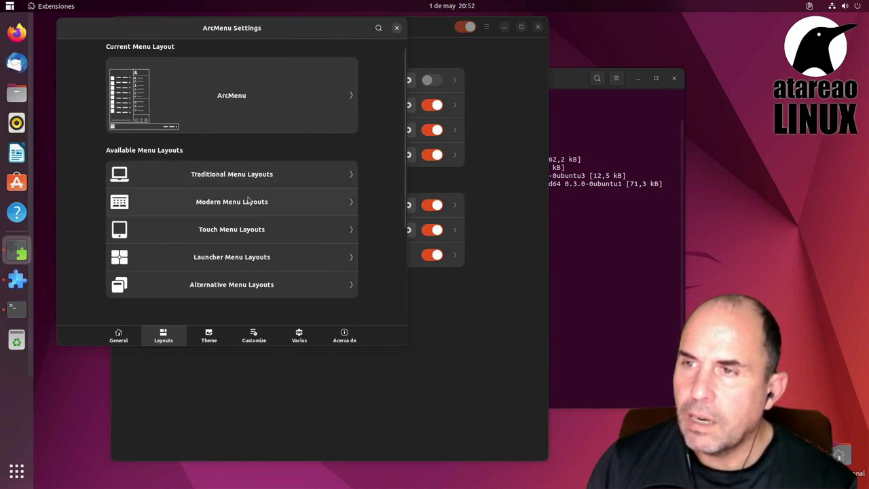
{"action": "left_click", "coordinate": [248, 199]}
{"action": "left_click", "coordinate": [117, 46]}
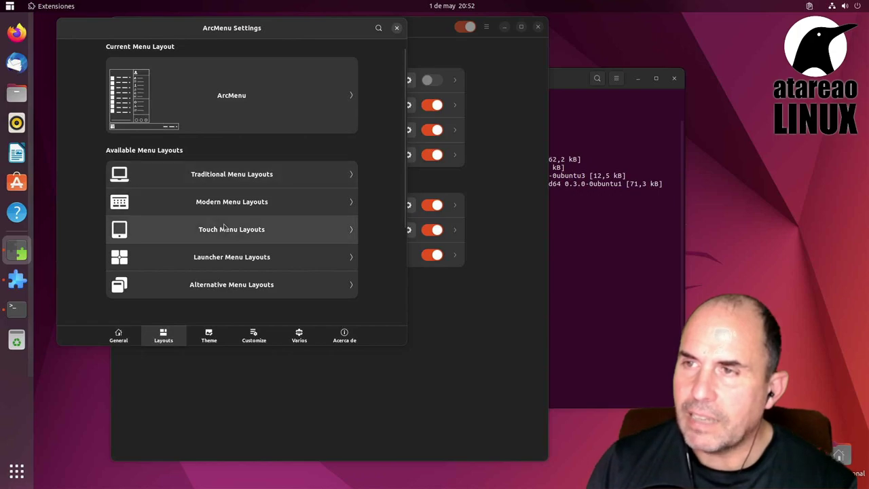
{"action": "left_click", "coordinate": [224, 229]}
{"action": "left_click", "coordinate": [130, 47]}
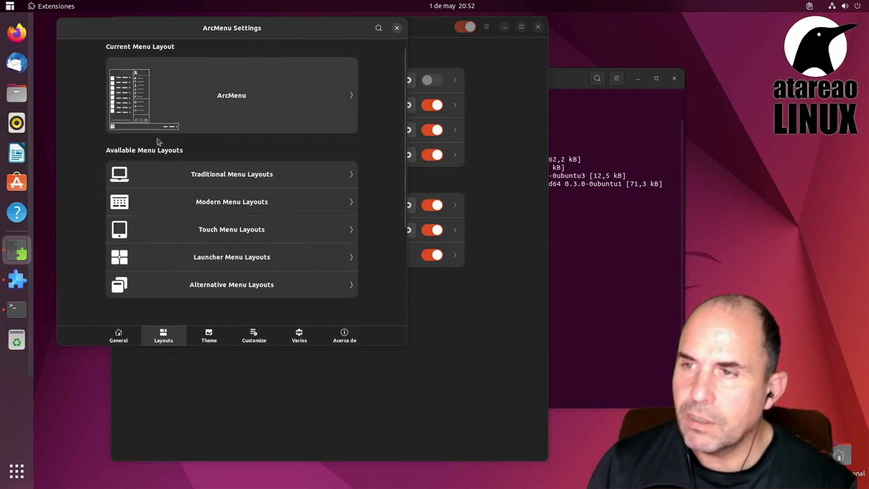
{"action": "left_click", "coordinate": [224, 262]}
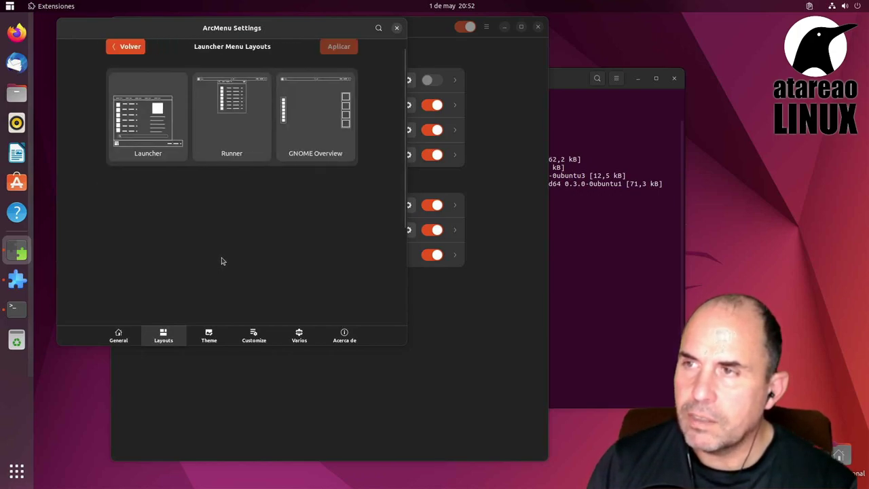
{"action": "left_click", "coordinate": [129, 47]}
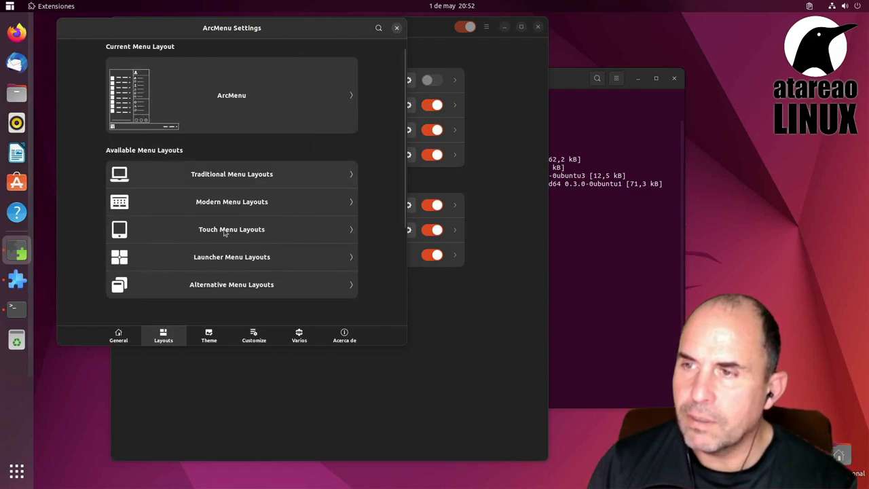
Step: Review ArcMenu's theme override, its menu size, general and icon size settings, and the import, export and reset options
{"action": "left_click", "coordinate": [216, 336]}
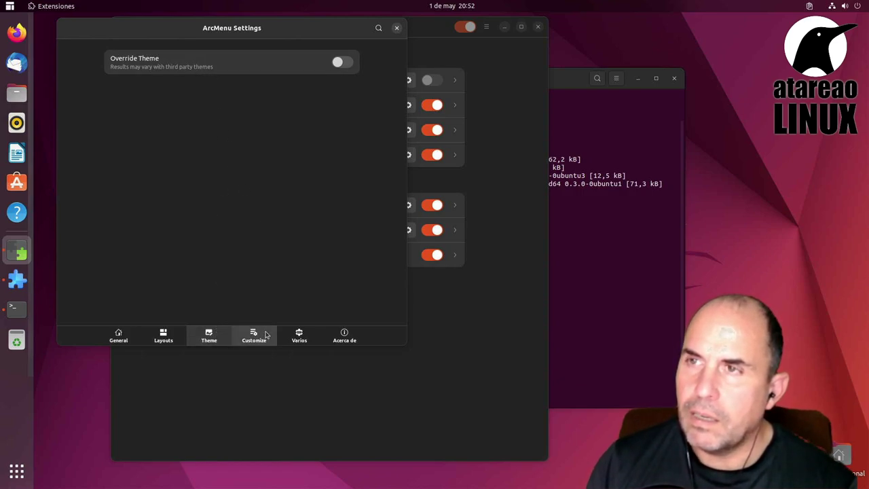
{"action": "left_click", "coordinate": [267, 335]}
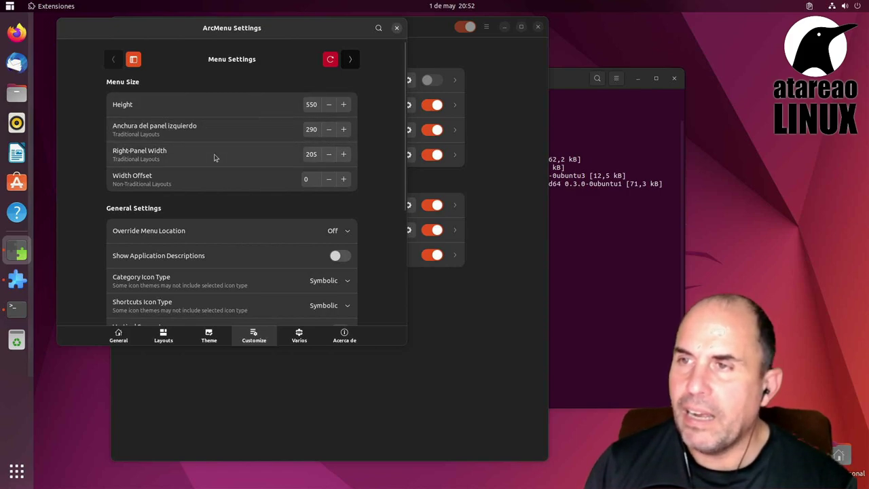
{"action": "scroll", "coordinate": [214, 157], "scroll_direction": "down", "scroll_amount": 3}
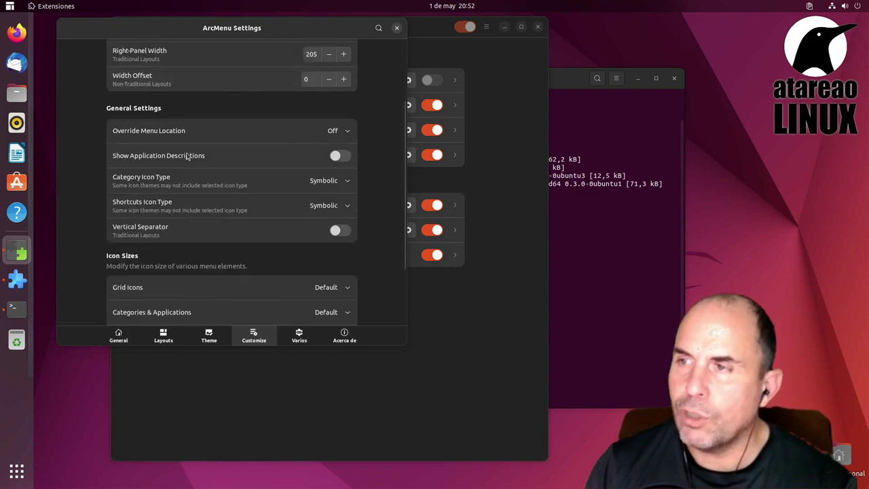
{"action": "scroll", "coordinate": [200, 141], "scroll_direction": "down", "scroll_amount": 3}
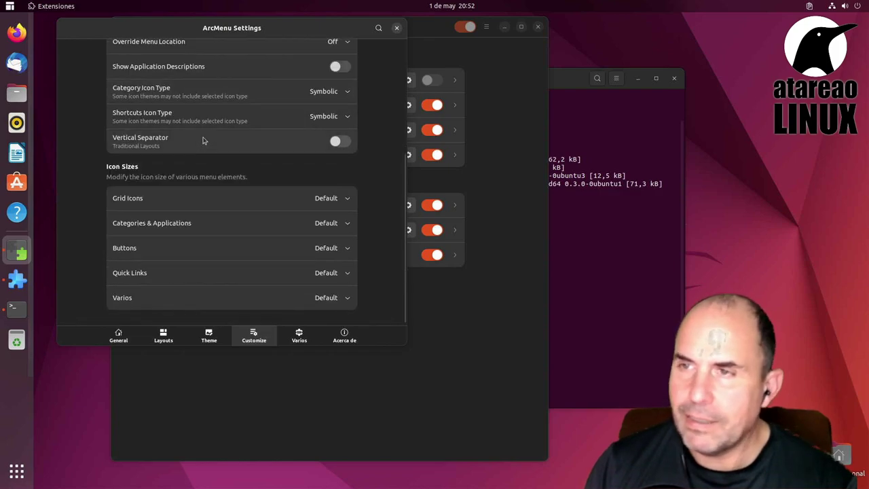
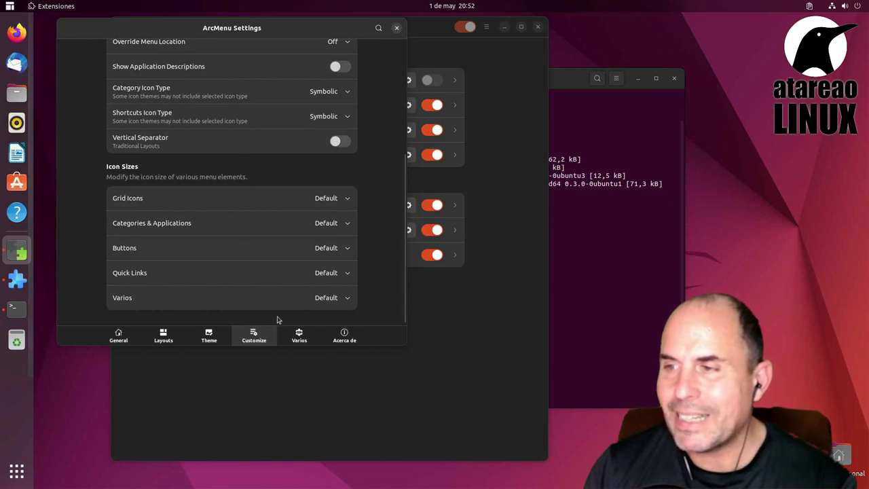
{"action": "left_click", "coordinate": [295, 336]}
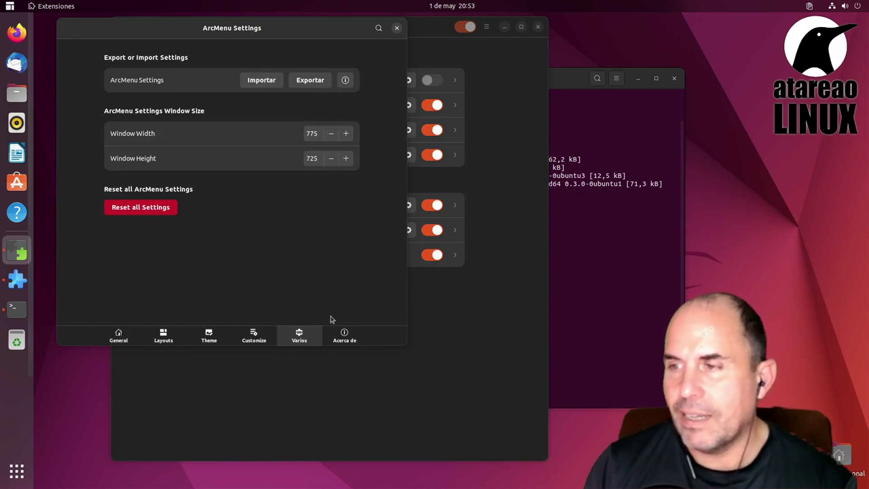
Step: Reset all ArcMenu settings to their defaults, confirming the reset, and close the ArcMenu settings window
{"action": "left_click", "coordinate": [159, 211]}
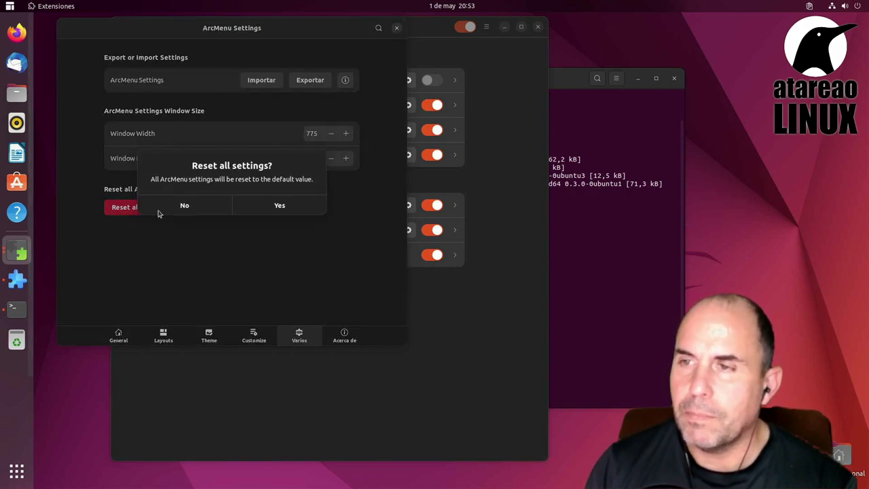
{"action": "left_click", "coordinate": [279, 210]}
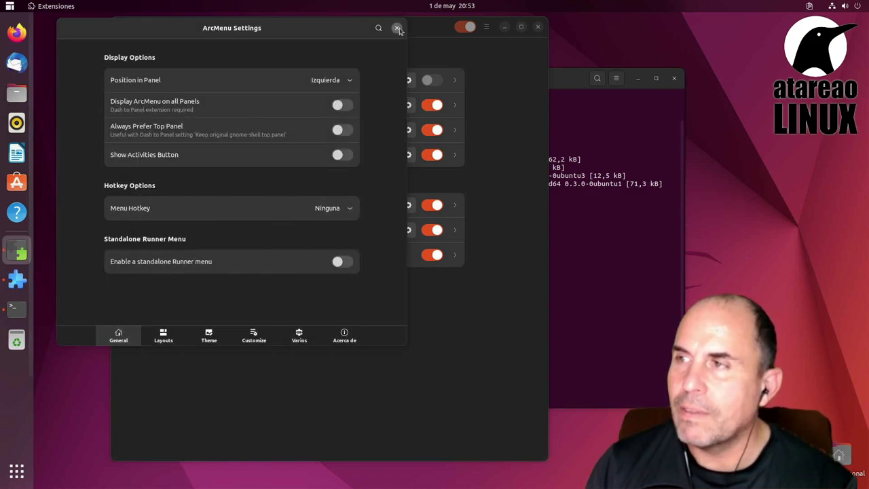
{"action": "left_click", "coordinate": [396, 27]}
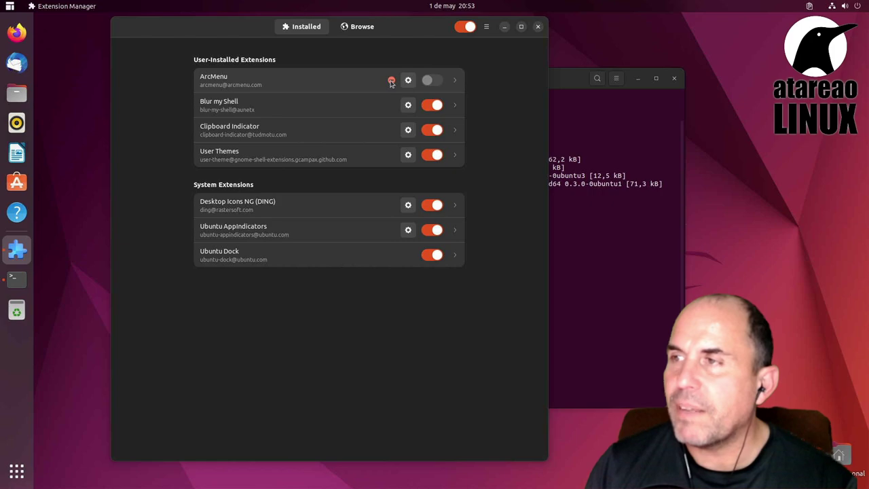
Step: Uninstall the ArcMenu extension from the user-installed extensions and confirm its removal
{"action": "left_click", "coordinate": [453, 81]}
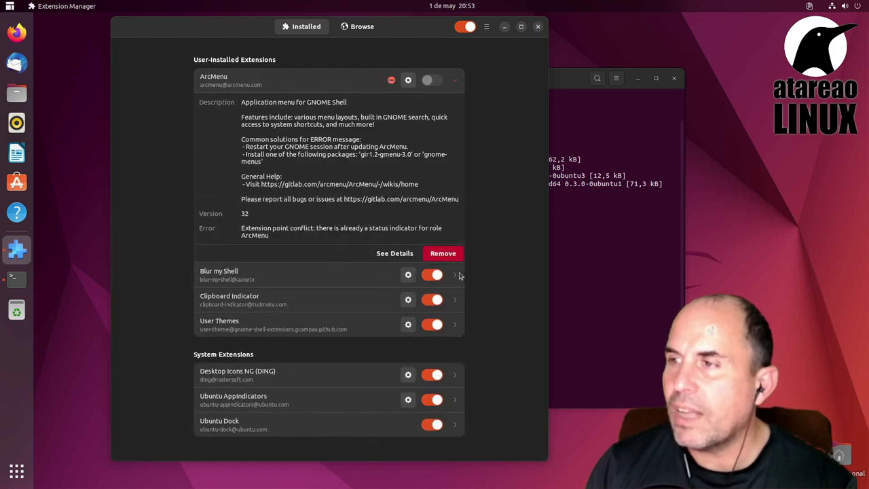
{"action": "left_click", "coordinate": [443, 255]}
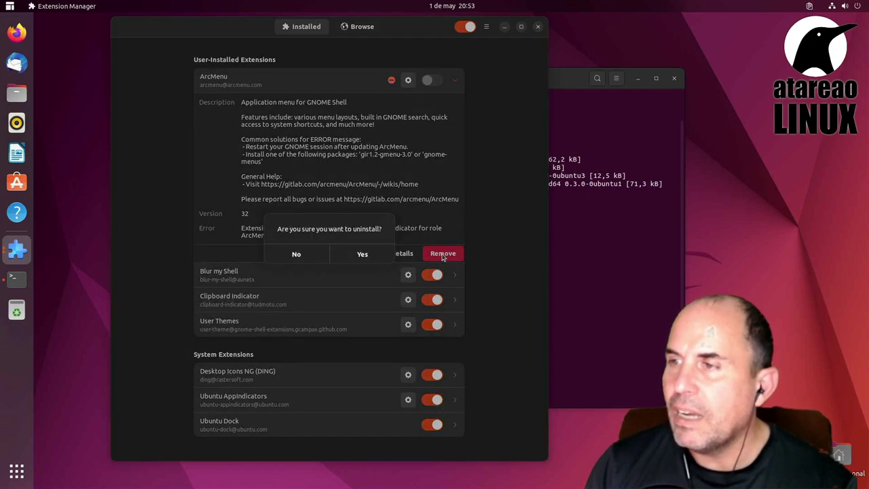
{"action": "left_click", "coordinate": [375, 257]}
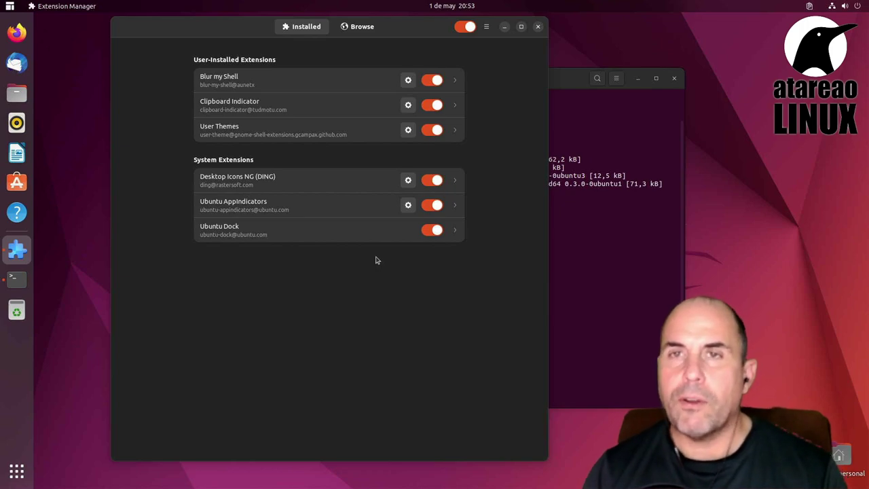
{"action": "left_click", "coordinate": [409, 207]}
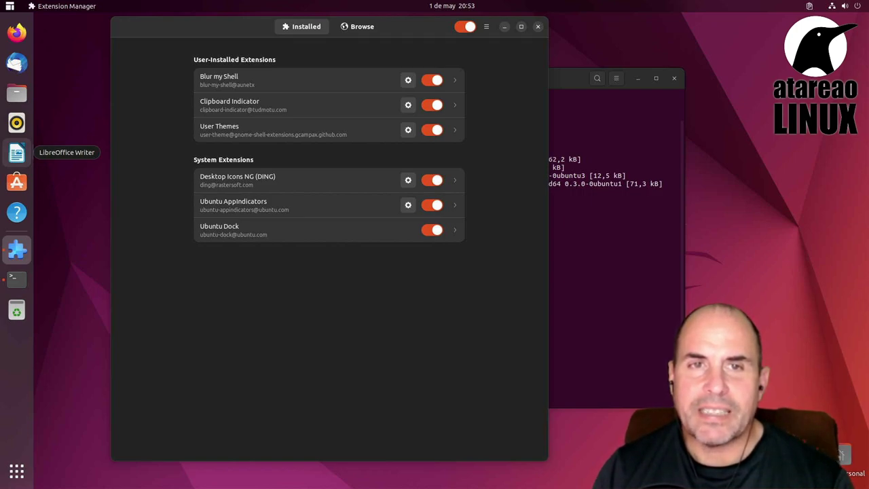
Step: Search the extension catalogue for "burn" and install Burn My Windows from extensions.gnome.org, confirming the download
{"action": "left_click", "coordinate": [353, 27]}
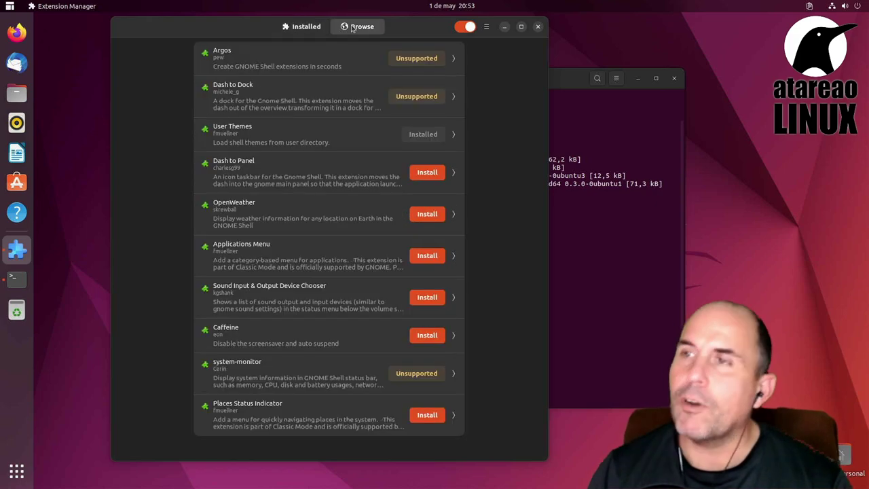
{"action": "left_click", "coordinate": [267, 111]}
{"action": "type", "text": "b"}
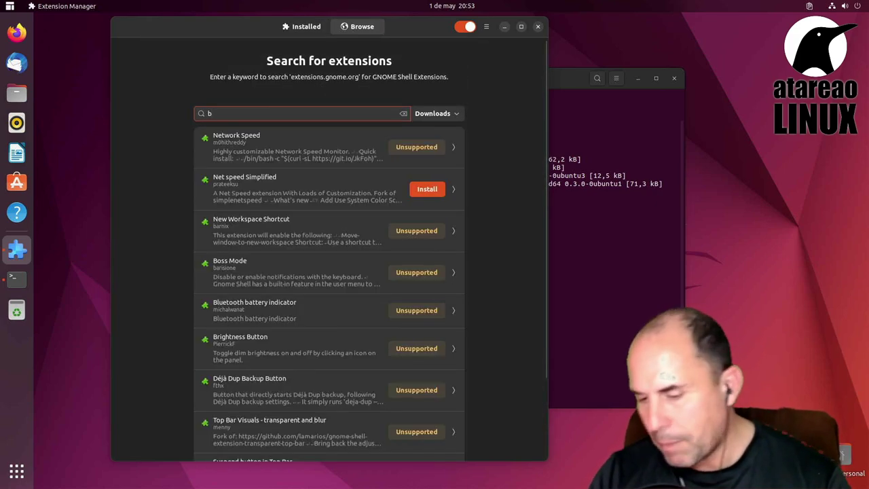
{"action": "type", "text": "urn"}
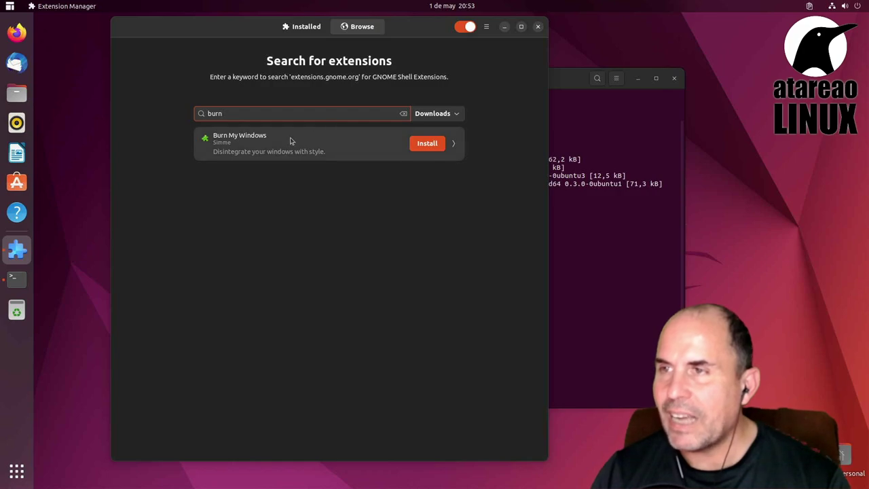
{"action": "left_click", "coordinate": [421, 148]}
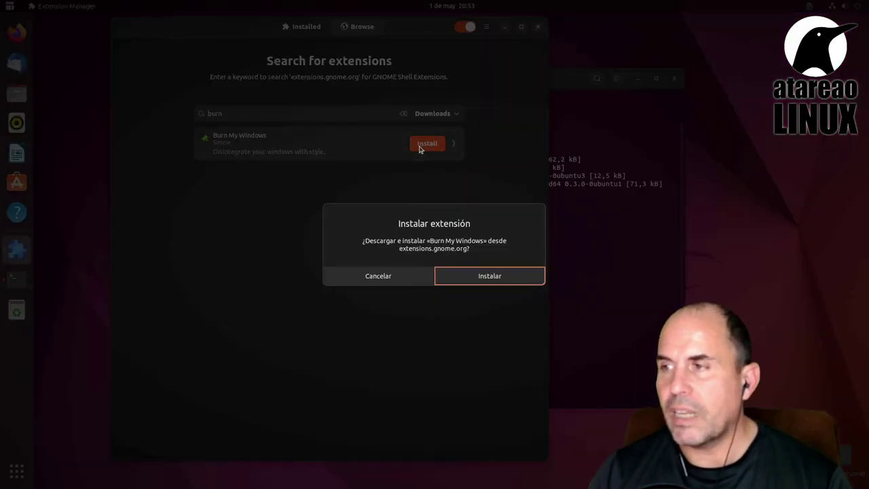
{"action": "left_click", "coordinate": [479, 281]}
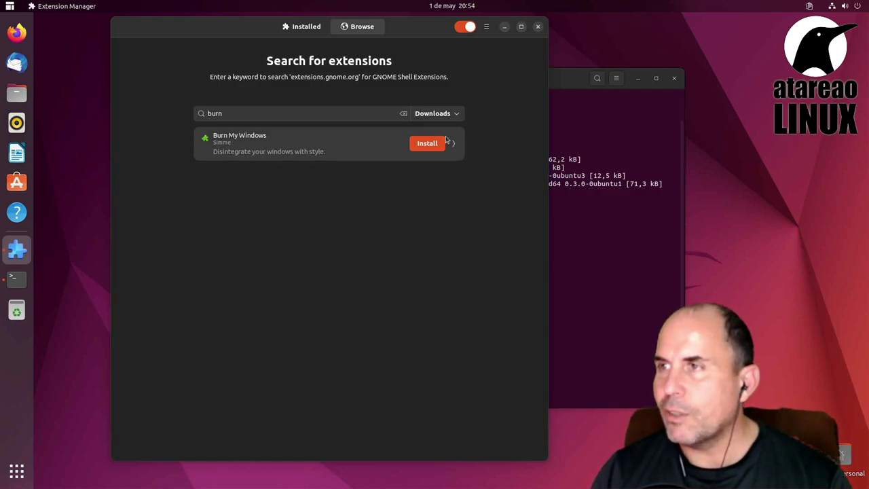
Step: Check the installed extensions for Burn My Windows, repeat its installation with confirmation, and return to the installed list
{"action": "left_click", "coordinate": [306, 28]}
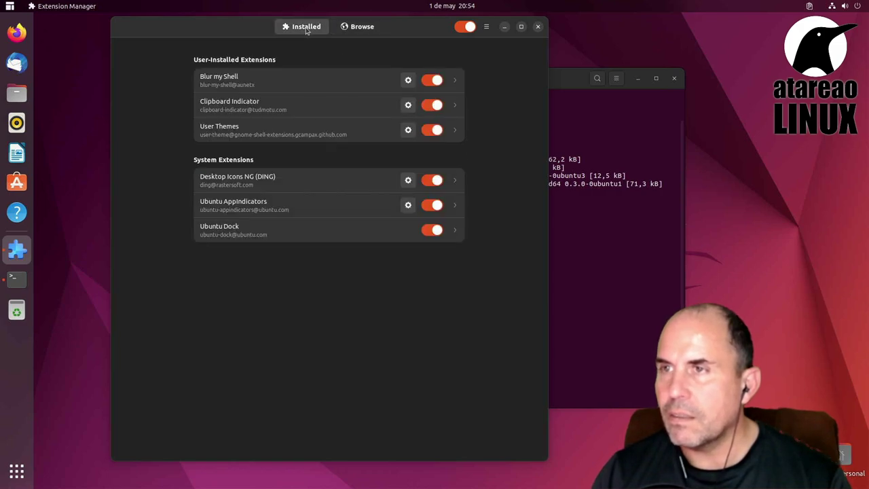
{"action": "left_click", "coordinate": [371, 34]}
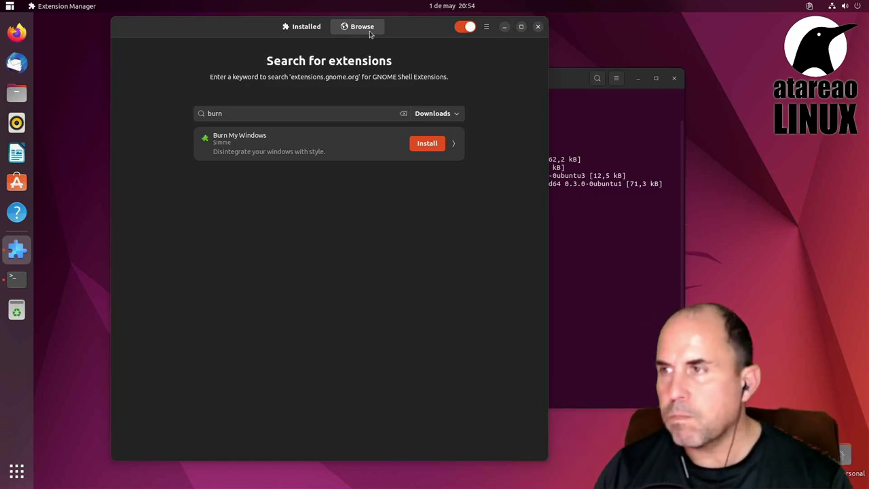
{"action": "left_click_drag", "start_coordinate": [419, 25], "coordinate": [479, 38]}
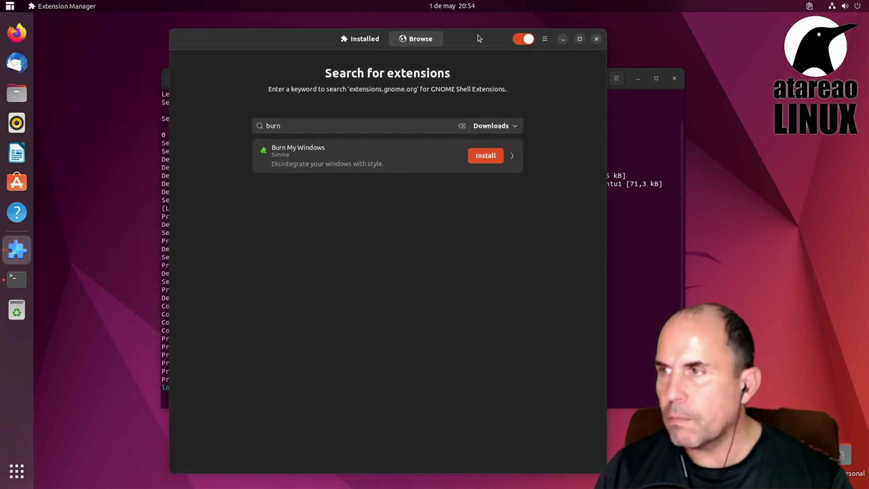
{"action": "left_click", "coordinate": [485, 156]}
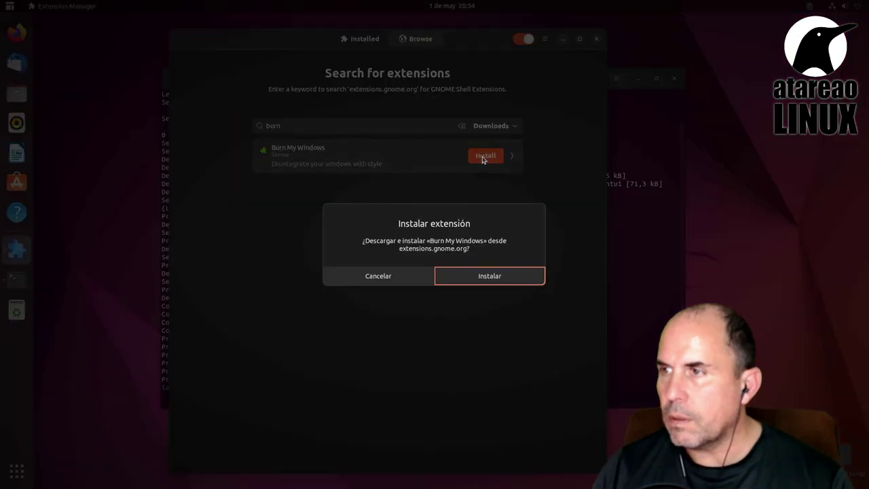
{"action": "left_click", "coordinate": [487, 279]}
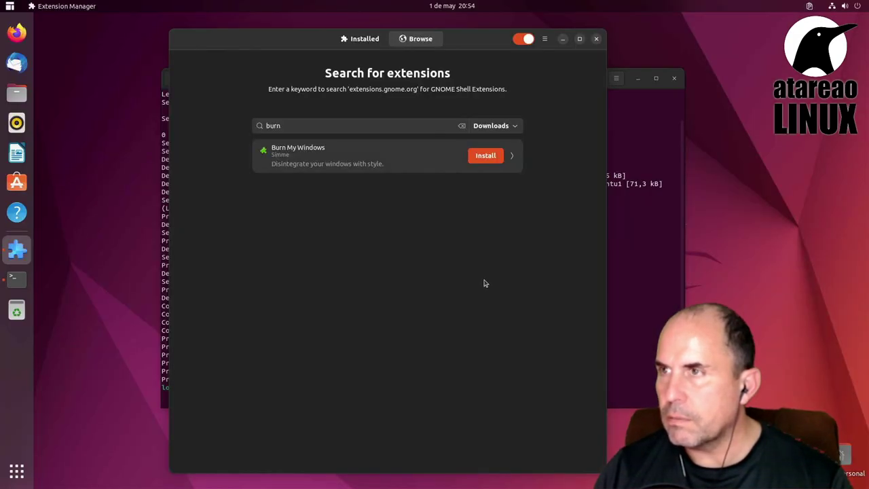
{"action": "left_click", "coordinate": [349, 39]}
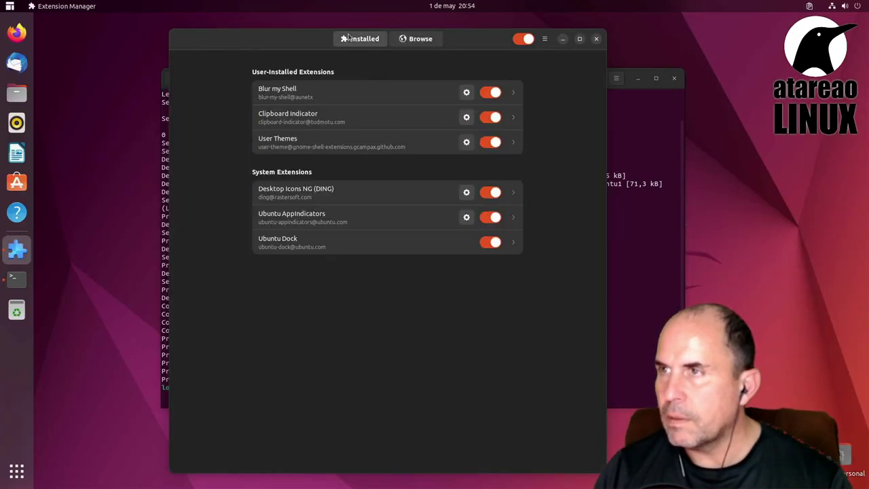
{"action": "left_click", "coordinate": [418, 38]}
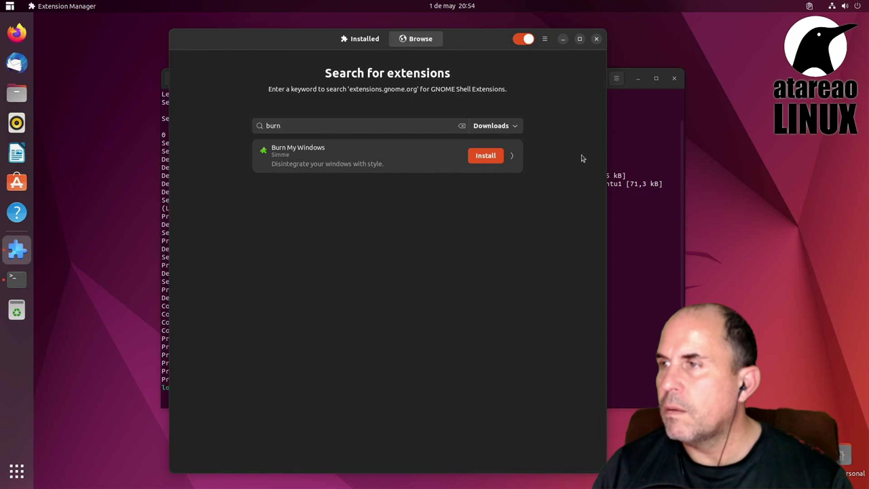
{"action": "left_click", "coordinate": [631, 225]}
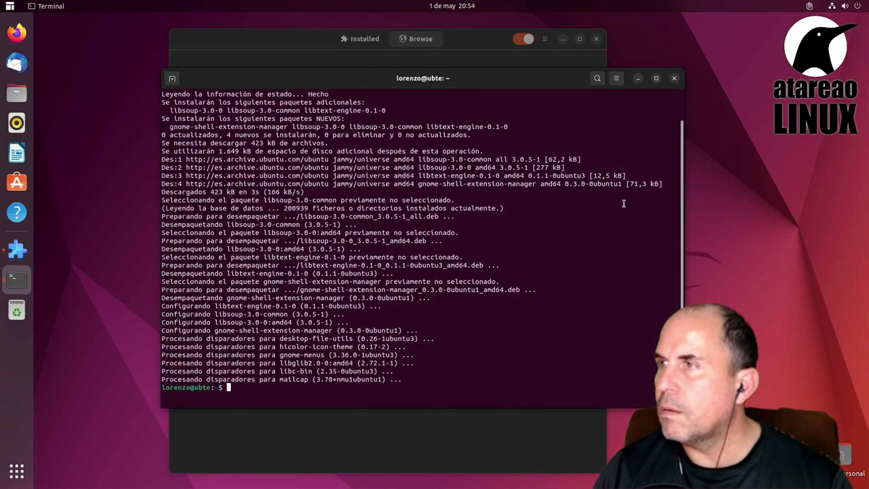
{"action": "left_click", "coordinate": [365, 39]}
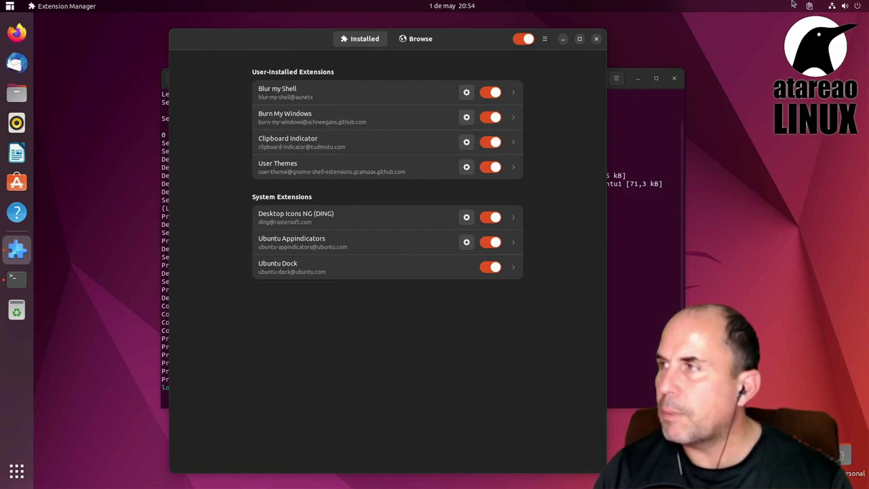
Step: Uninstall the Clipboard Indicator extension from the user-installed extensions and confirm its removal
{"action": "left_click", "coordinate": [514, 143]}
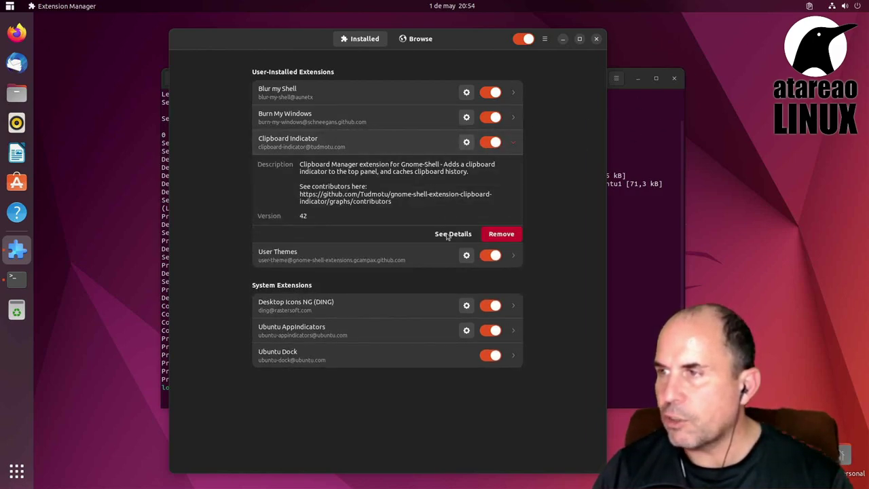
{"action": "left_click", "coordinate": [514, 236]}
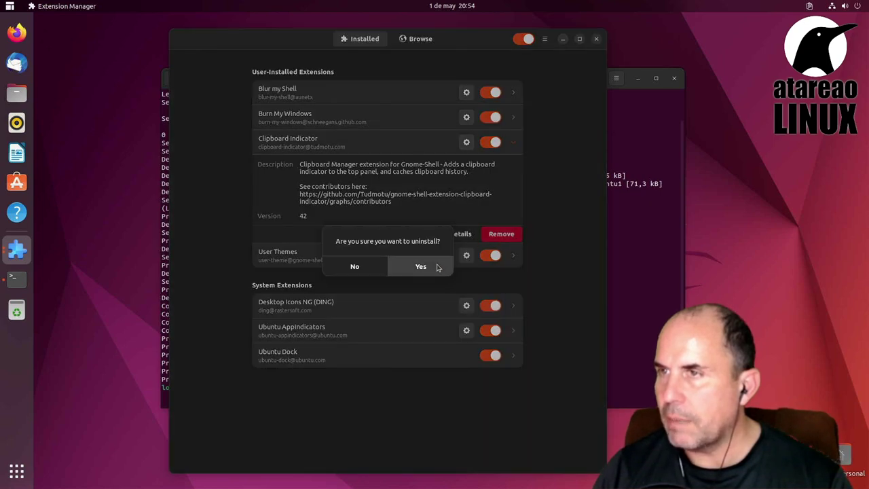
{"action": "left_click", "coordinate": [438, 266]}
Step: Open the Burn My Windows settings and enable the Apparition effect for the window-opening animation
{"action": "left_click", "coordinate": [467, 117]}
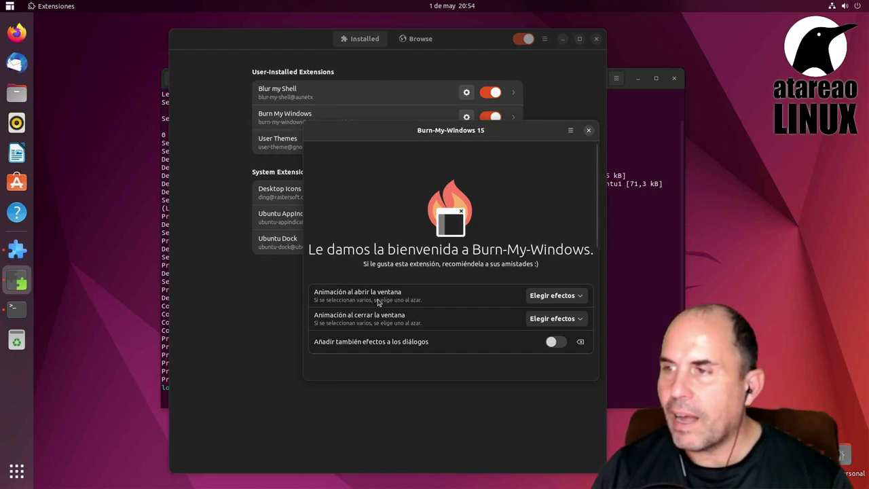
{"action": "left_click", "coordinate": [567, 299]}
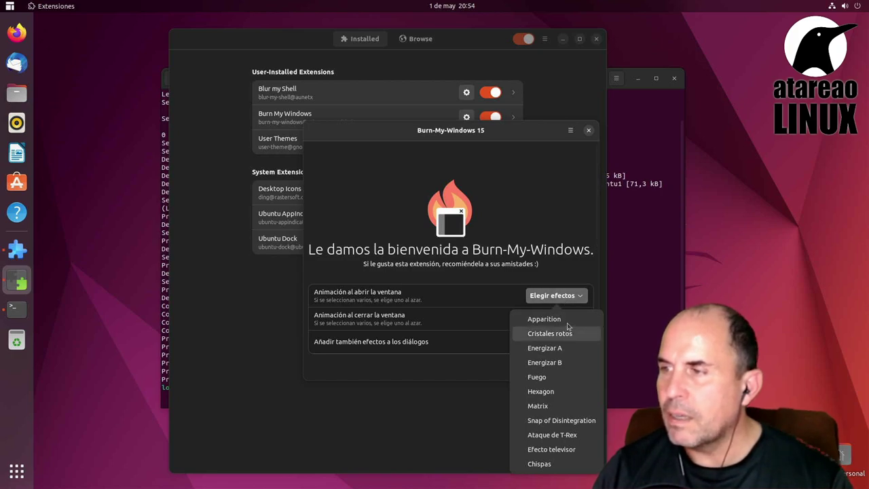
{"action": "left_click", "coordinate": [568, 319]}
{"action": "left_click", "coordinate": [566, 299]}
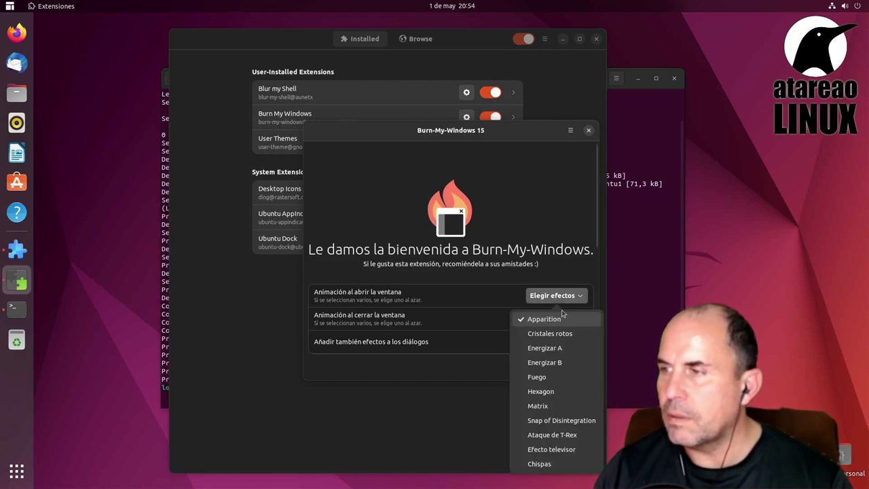
{"action": "left_click", "coordinate": [522, 270]}
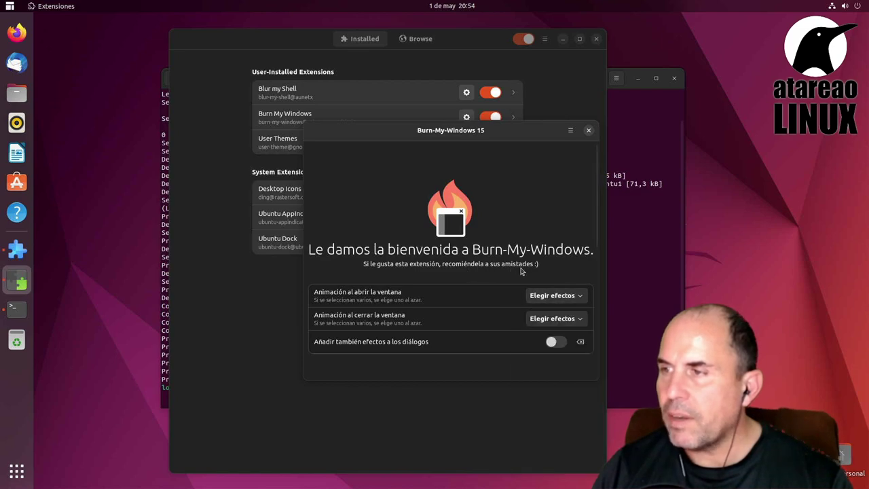
Step: Review the available window-closing effects, the list of effect options and the Apparition effect's parameters in Burn My Windows
{"action": "left_click", "coordinate": [543, 318]}
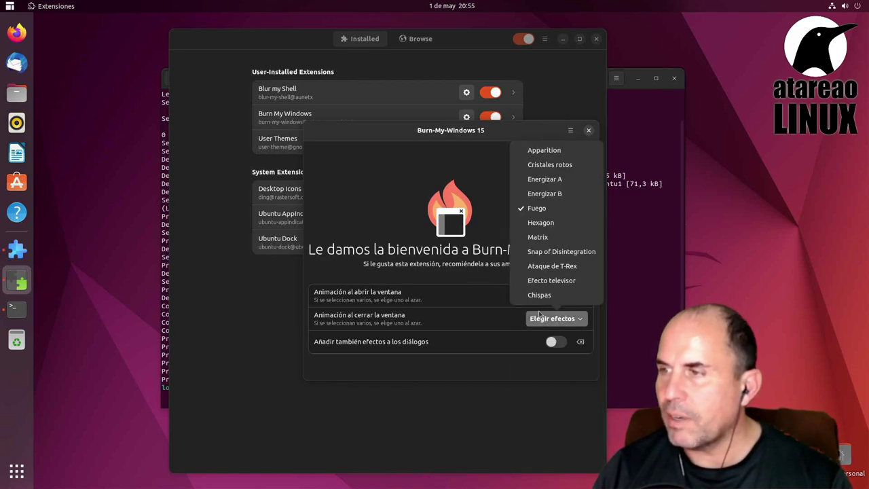
{"action": "scroll", "coordinate": [455, 278], "scroll_direction": "down", "scroll_amount": 3}
{"action": "key", "text": "Escape"}
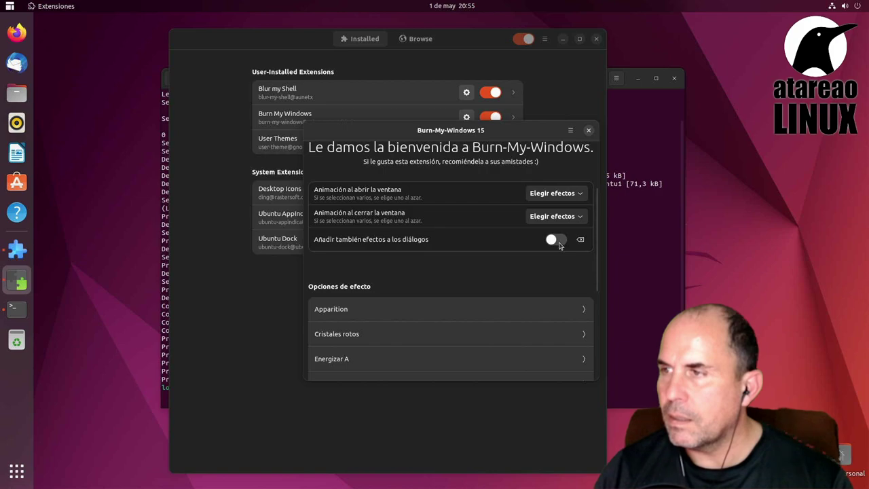
{"action": "scroll", "coordinate": [584, 245], "scroll_direction": "down", "scroll_amount": 5}
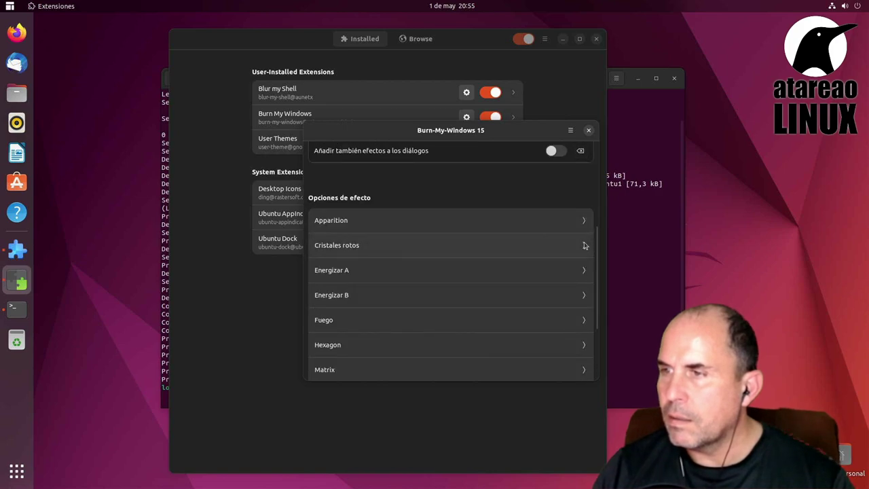
{"action": "scroll", "coordinate": [584, 246], "scroll_direction": "up", "scroll_amount": 5}
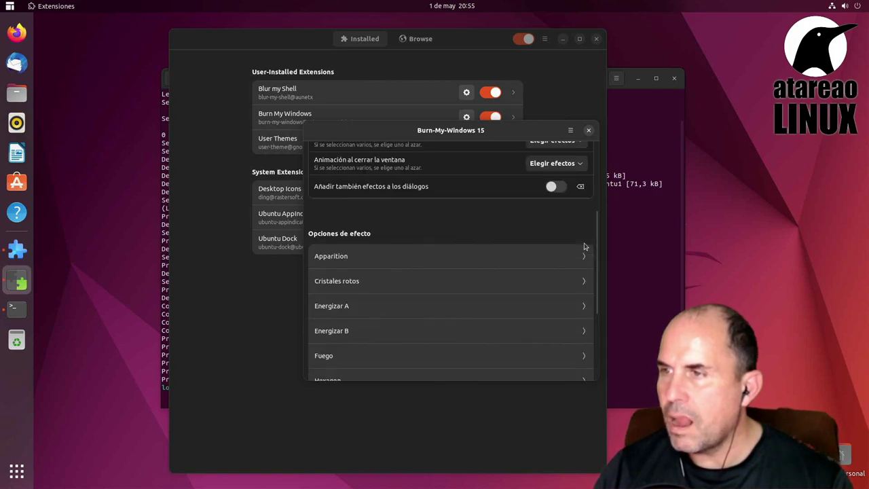
{"action": "left_click", "coordinate": [384, 260]}
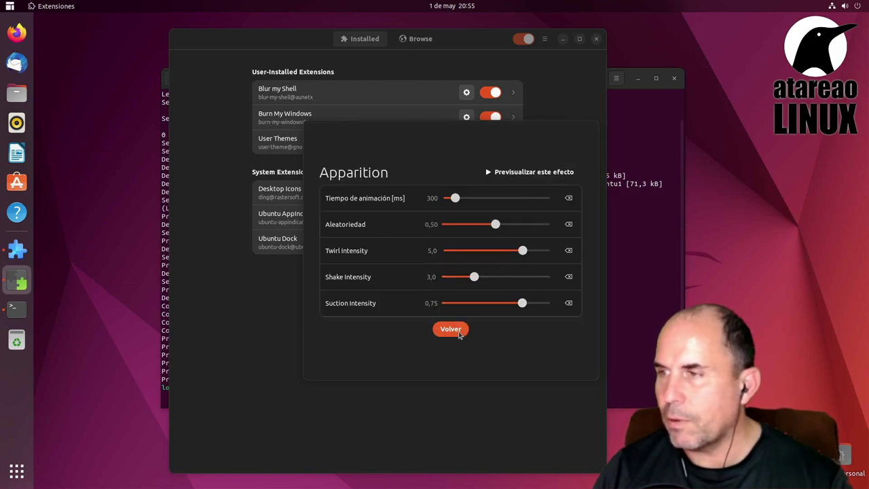
{"action": "left_click", "coordinate": [451, 330]}
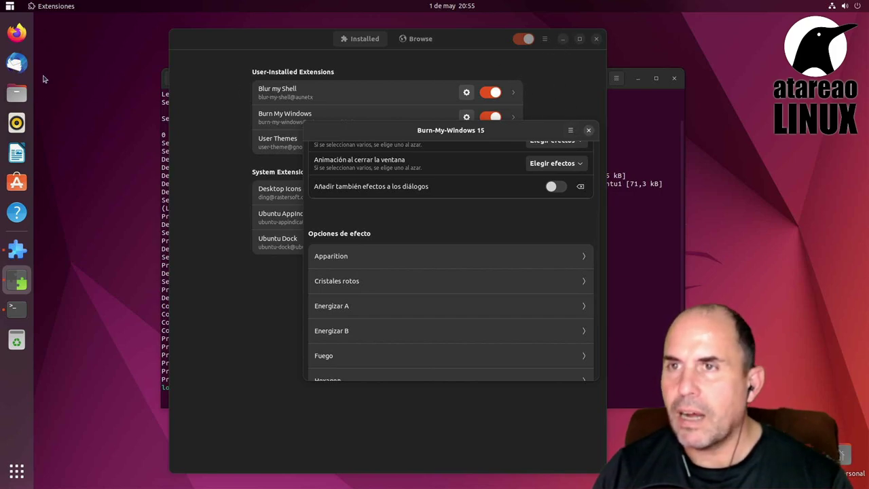
Step: Test the window animations by opening and closing the file manager, and add Cristales rotos to the window-opening effects
{"action": "left_click", "coordinate": [21, 96]}
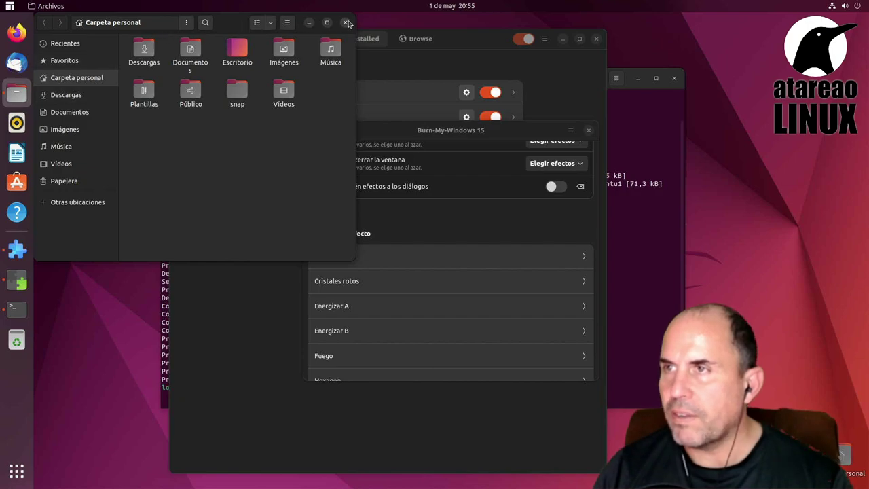
{"action": "left_click", "coordinate": [346, 23]}
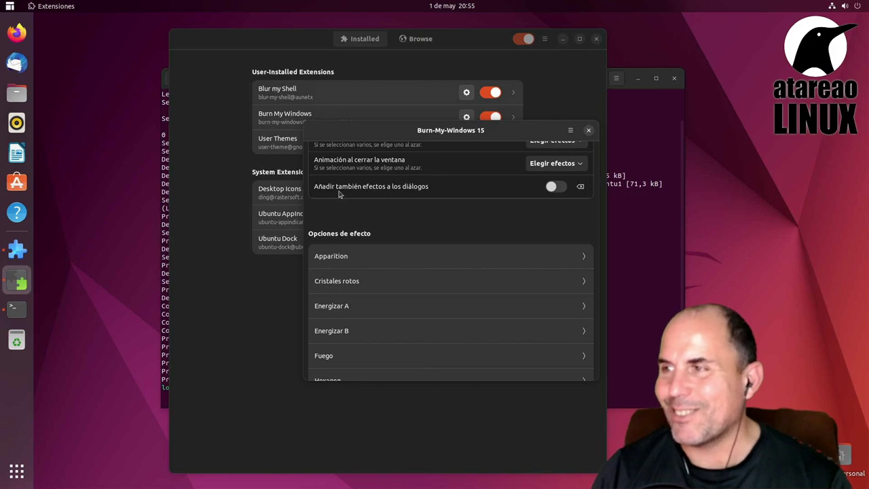
{"action": "scroll", "coordinate": [537, 223], "scroll_direction": "up", "scroll_amount": 3}
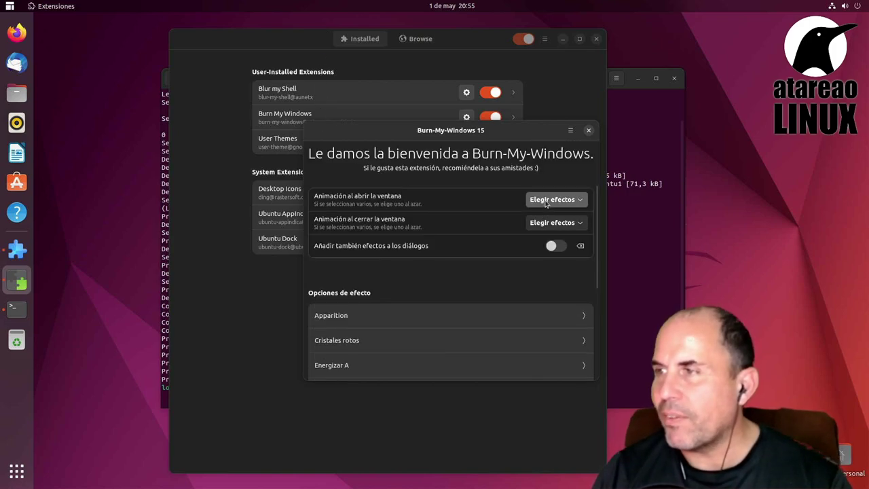
{"action": "left_click", "coordinate": [547, 201]}
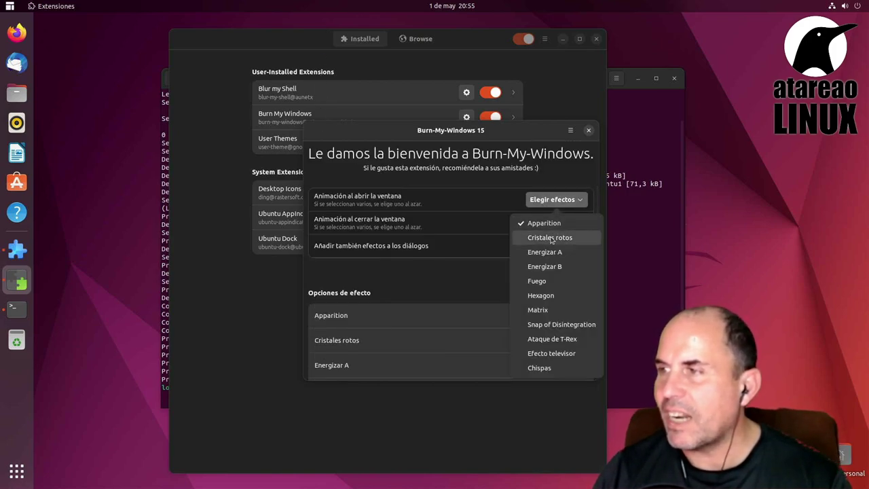
{"action": "left_click", "coordinate": [551, 238]}
Step: Test the window-opening animations by repeatedly opening and closing the file manager, and check the Apparition effect's options
{"action": "left_click", "coordinate": [17, 93]}
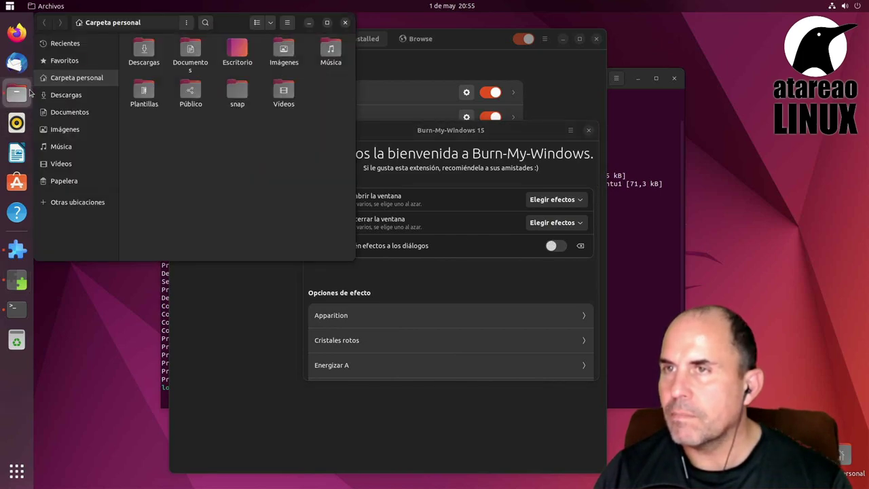
{"action": "left_click", "coordinate": [345, 23]}
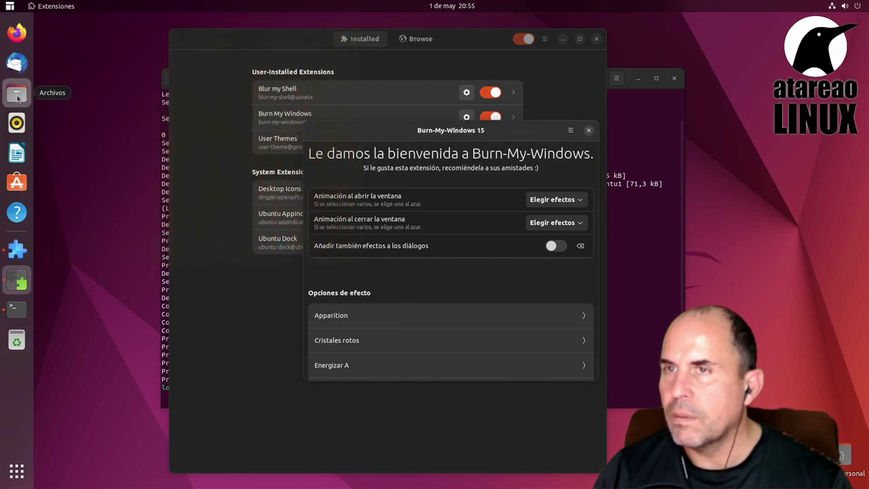
{"action": "left_click", "coordinate": [17, 94]}
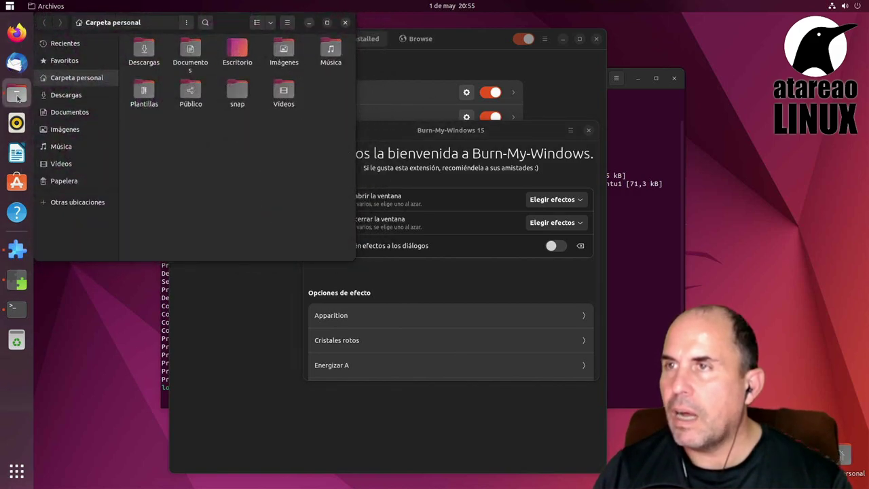
{"action": "left_click", "coordinate": [345, 22]}
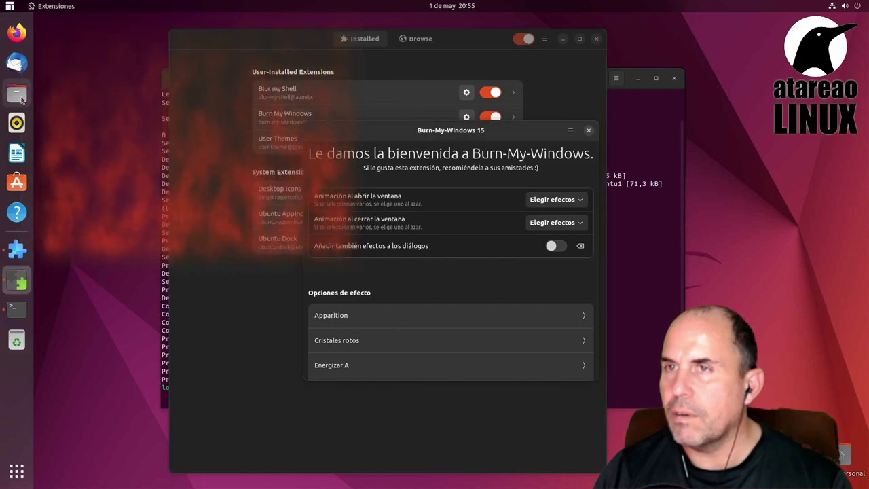
{"action": "left_click", "coordinate": [17, 94]}
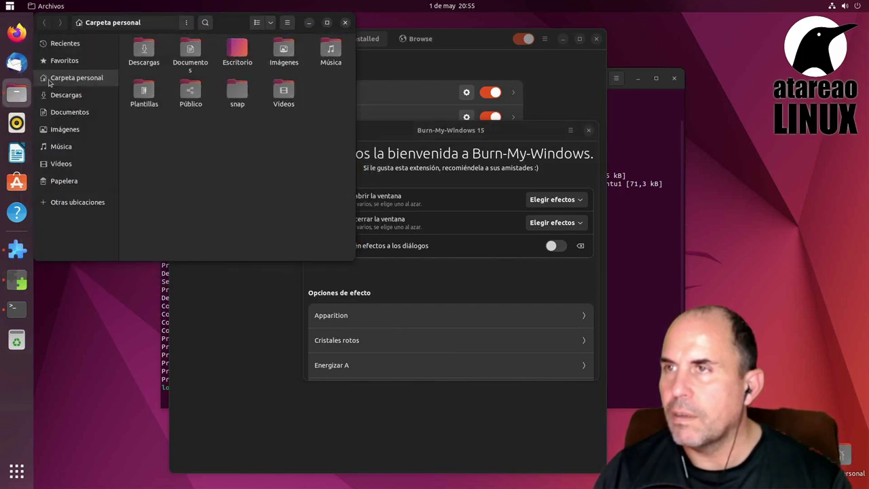
{"action": "left_click", "coordinate": [345, 23]}
{"action": "left_click", "coordinate": [17, 95]}
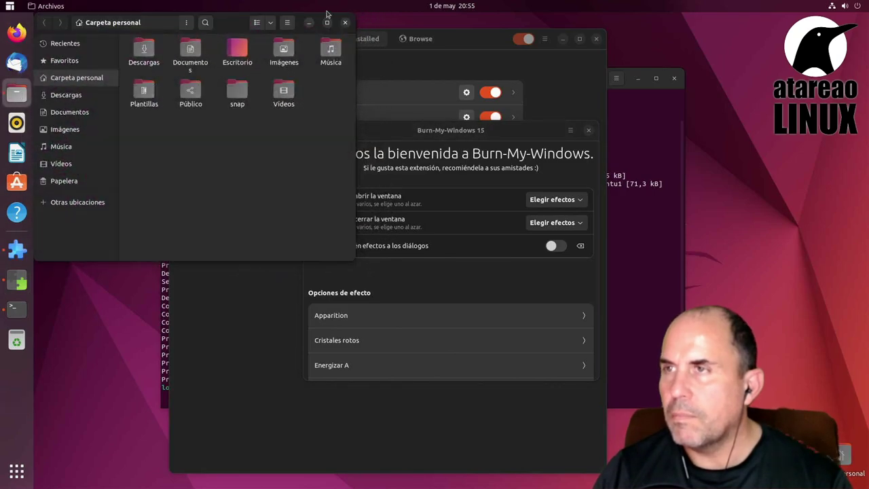
{"action": "left_click", "coordinate": [345, 23]}
{"action": "left_click", "coordinate": [414, 317]}
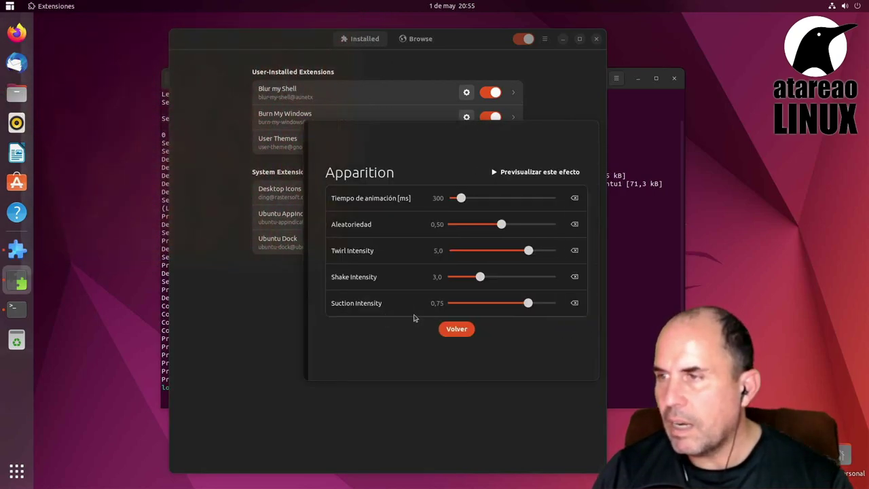
{"action": "left_click", "coordinate": [450, 329]}
Step: Replace Apparition and Cristales rotos with Energizar A as the window-opening effect, and test it by opening and closing the file manager
{"action": "left_click", "coordinate": [564, 199]}
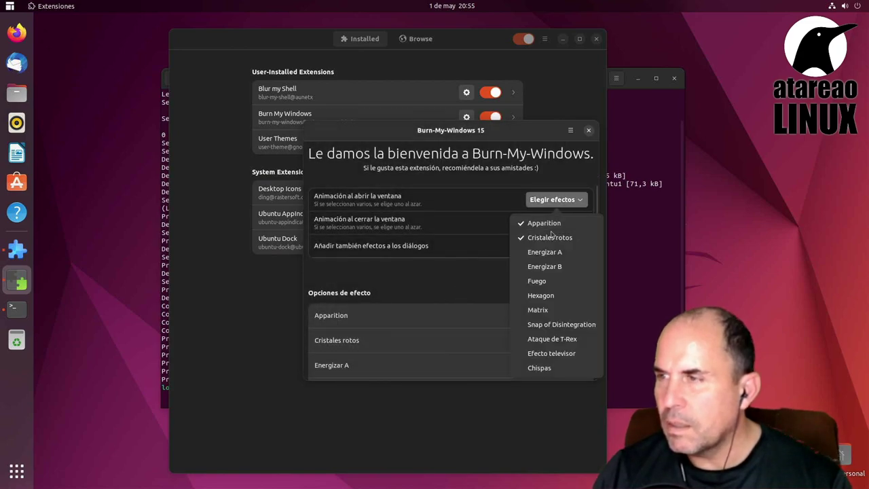
{"action": "left_click", "coordinate": [558, 199]}
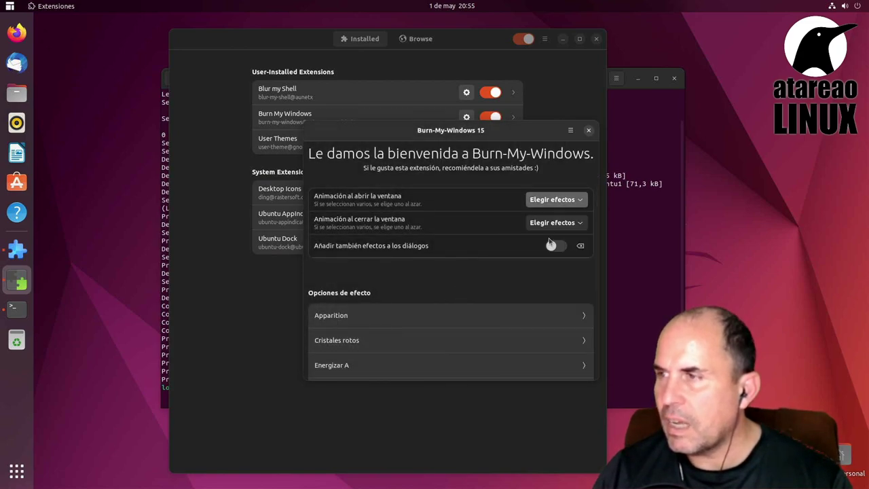
{"action": "left_click", "coordinate": [560, 198]}
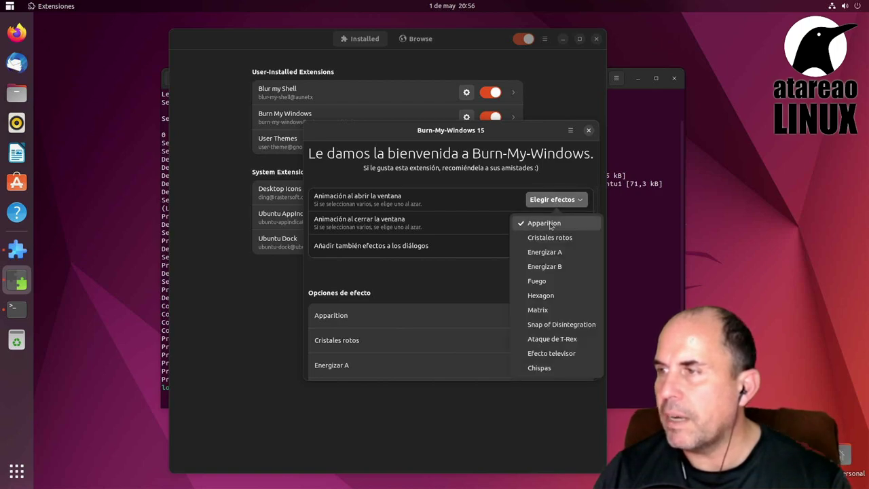
{"action": "left_click", "coordinate": [551, 224]}
{"action": "left_click", "coordinate": [552, 204]}
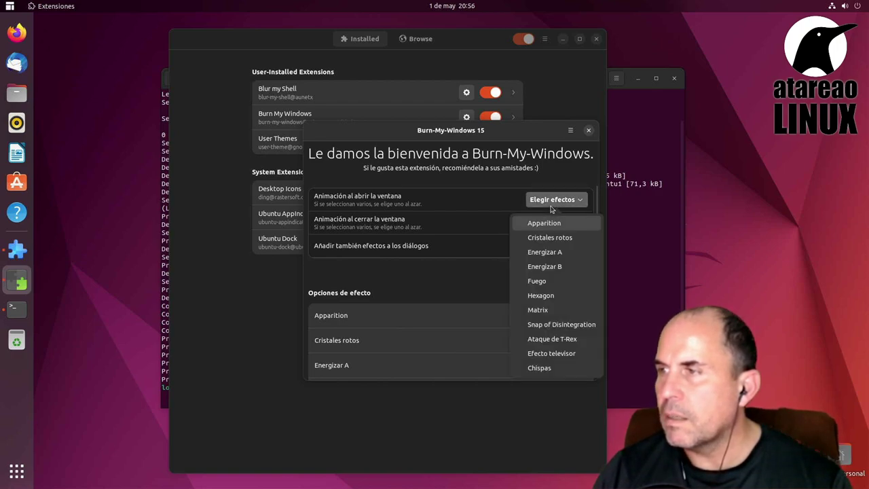
{"action": "left_click", "coordinate": [561, 252]}
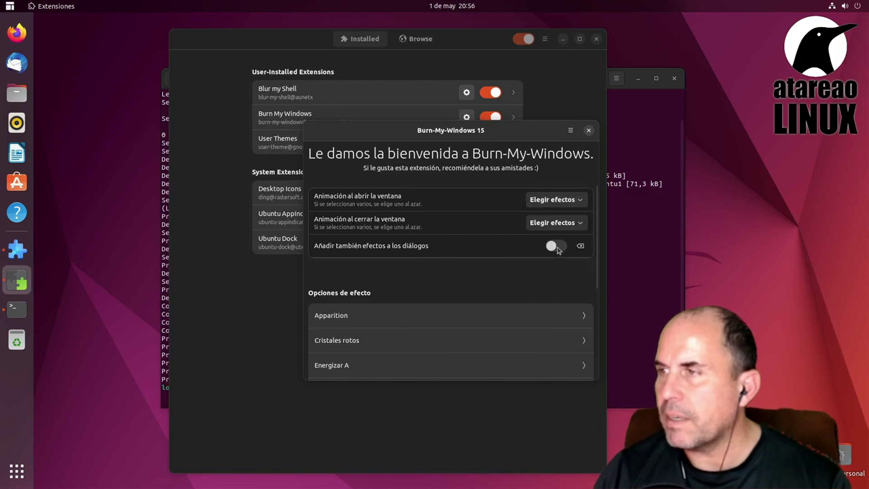
{"action": "left_click", "coordinate": [561, 204]}
{"action": "left_click", "coordinate": [560, 204]}
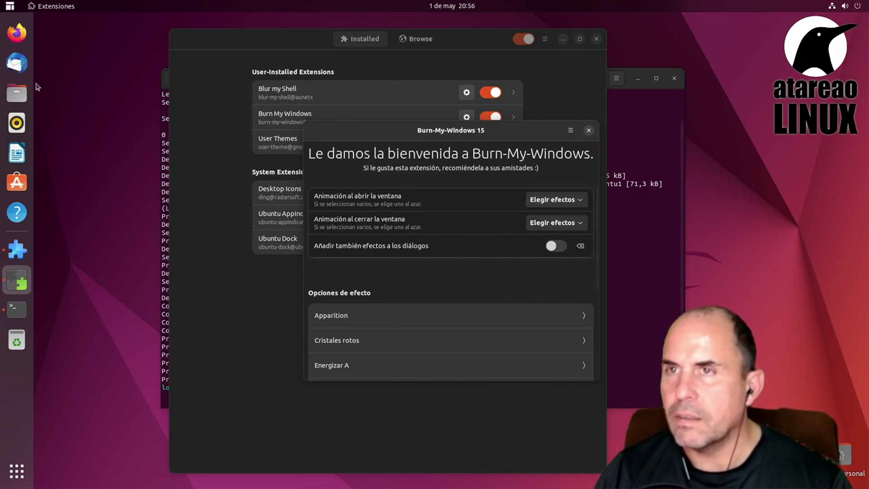
{"action": "left_click", "coordinate": [17, 95]}
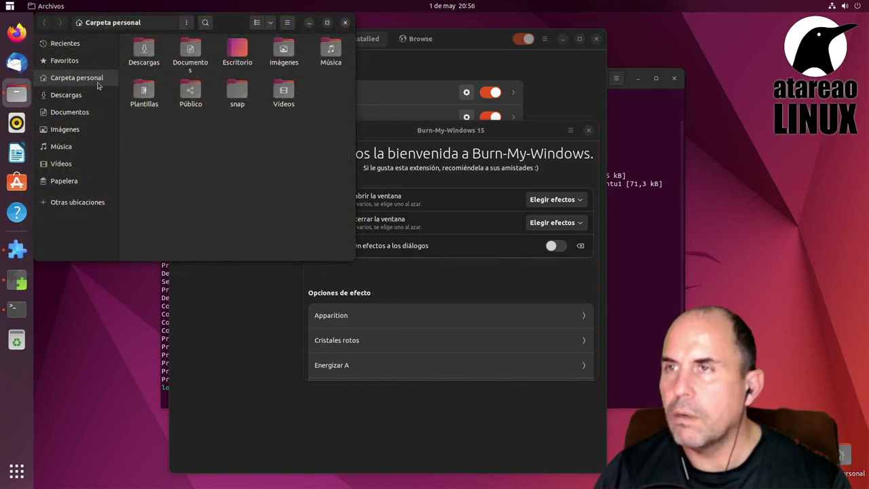
{"action": "left_click", "coordinate": [346, 23]}
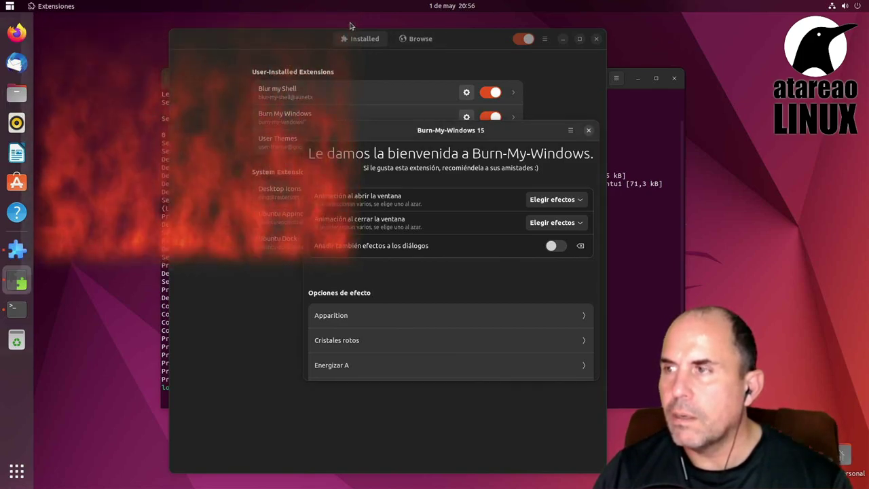
Step: Switch the window-opening effect from Energizar A to Energizar B, and test it with the file manager
{"action": "left_click", "coordinate": [564, 200]}
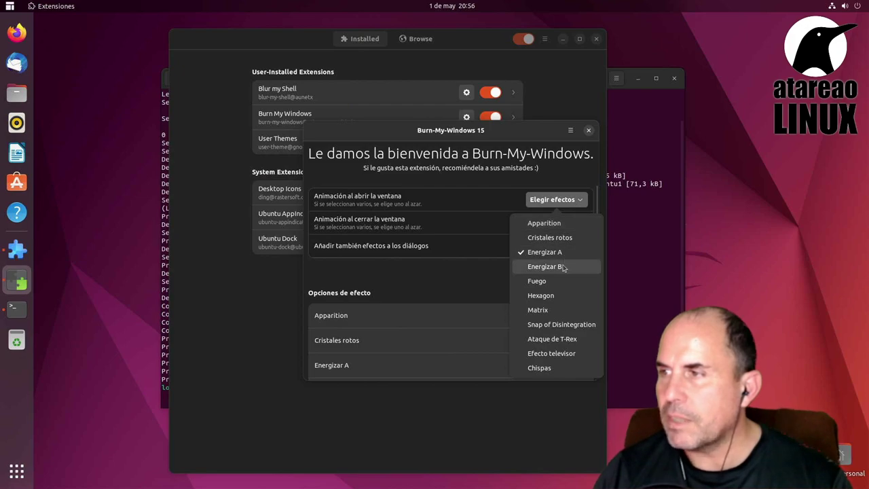
{"action": "left_click", "coordinate": [564, 266]}
{"action": "left_click", "coordinate": [564, 199]}
{"action": "left_click", "coordinate": [566, 254]}
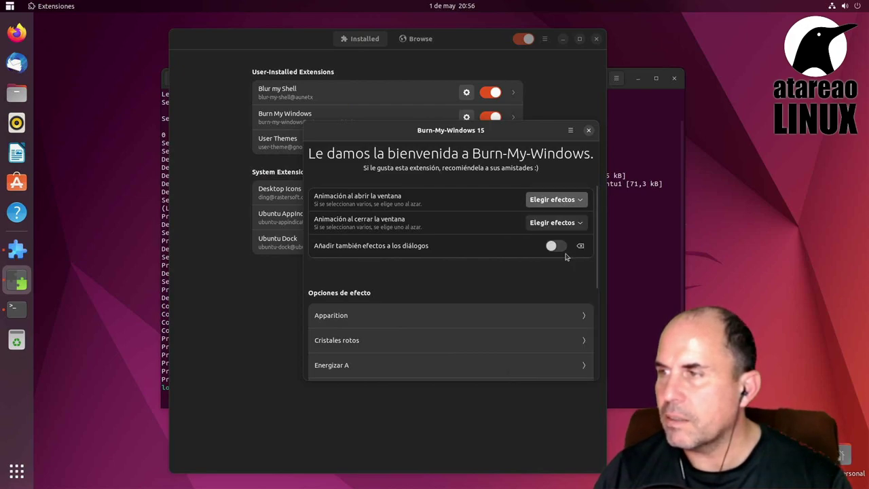
{"action": "left_click", "coordinate": [554, 201]}
{"action": "left_click", "coordinate": [556, 204]}
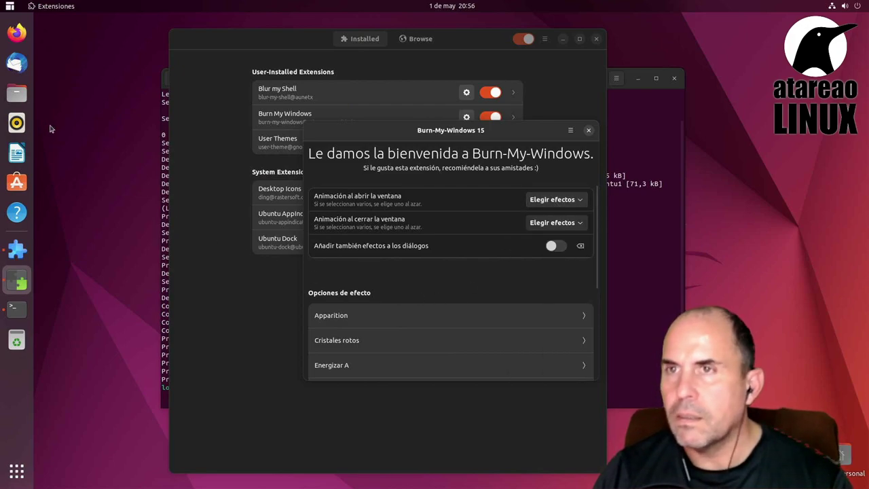
{"action": "left_click", "coordinate": [20, 97]}
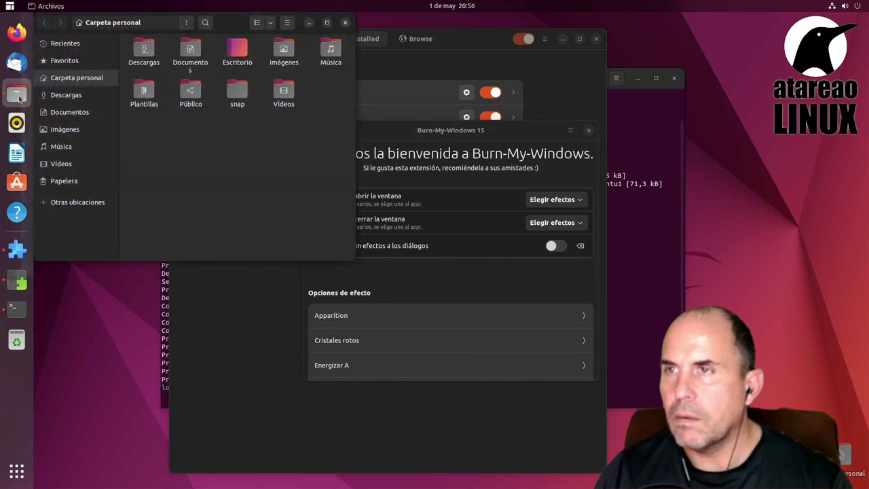
{"action": "left_click", "coordinate": [345, 23]}
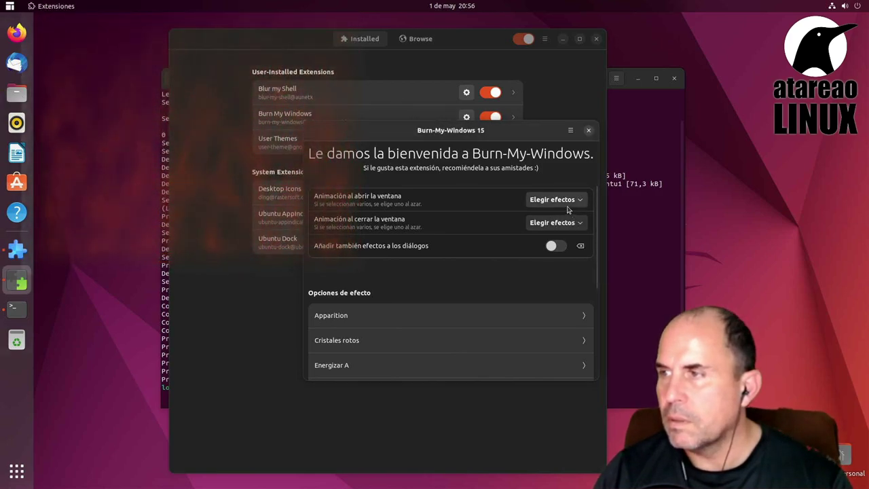
Step: Disable Energizar B and enable Hexagon as the only effect for the window-opening animation
{"action": "left_click", "coordinate": [560, 201]}
{"action": "left_click", "coordinate": [553, 211]}
{"action": "left_click", "coordinate": [553, 201]}
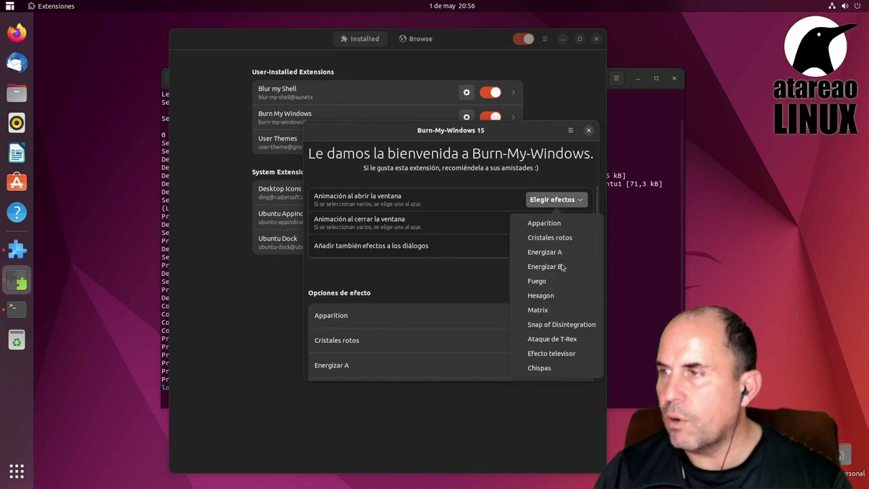
{"action": "left_click", "coordinate": [567, 296]}
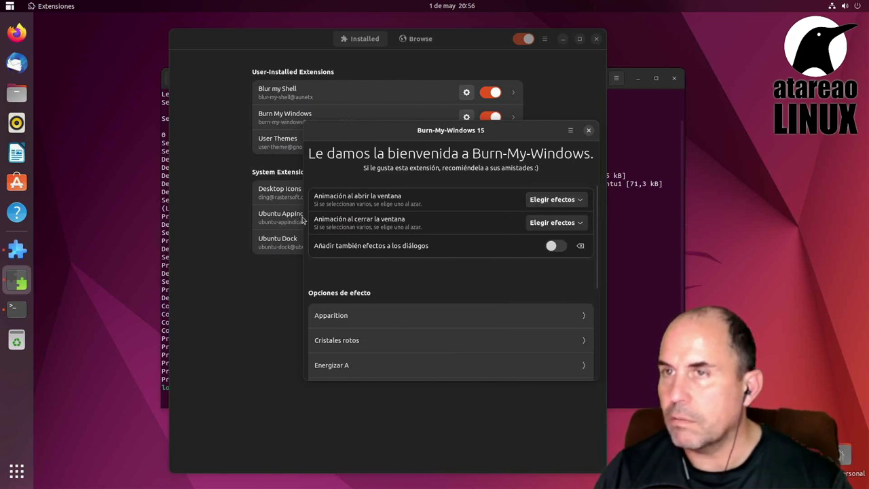
{"action": "left_click", "coordinate": [554, 200]}
{"action": "left_click", "coordinate": [158, 117]}
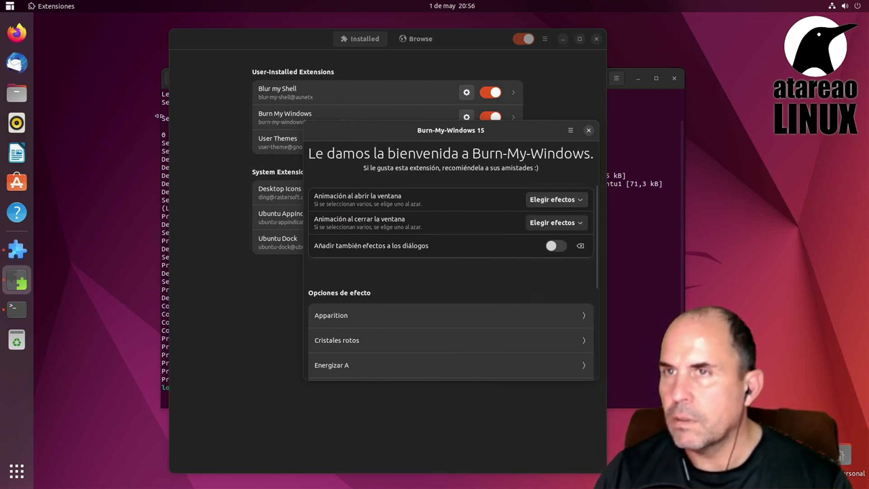
Step: Test the Hexagon opening effect with the file manager and LibreOffice Writer, and close the Burn My Windows settings
{"action": "left_click", "coordinate": [17, 94]}
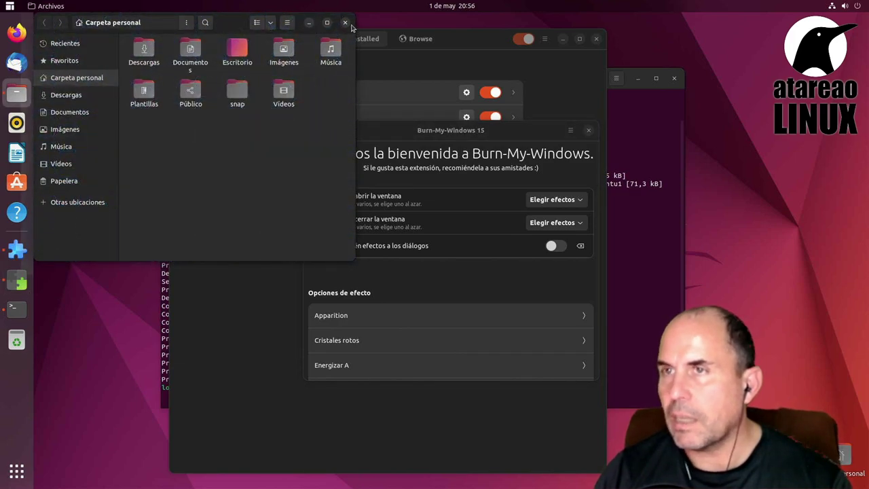
{"action": "left_click", "coordinate": [346, 23]}
{"action": "left_click", "coordinate": [11, 96]}
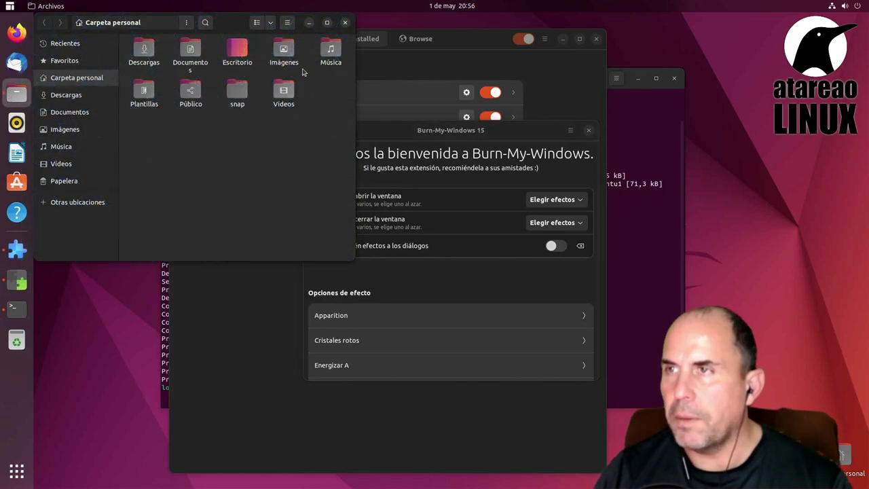
{"action": "left_click", "coordinate": [346, 22]}
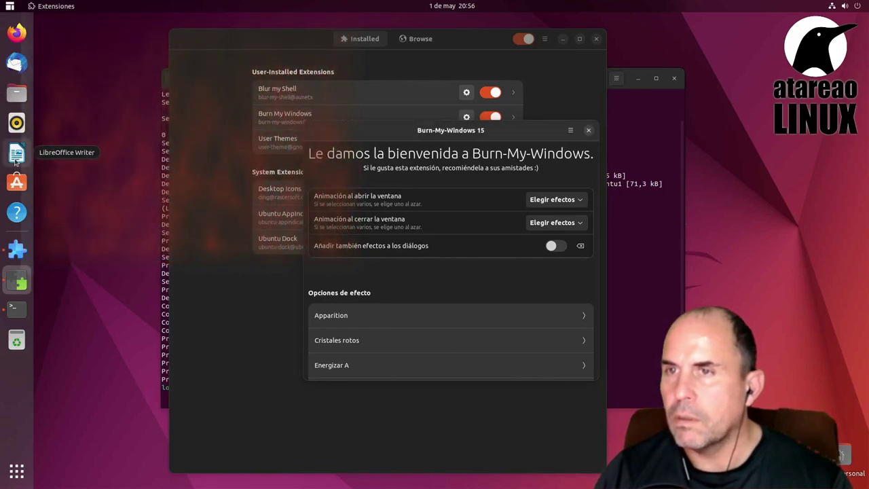
{"action": "left_click", "coordinate": [15, 159]}
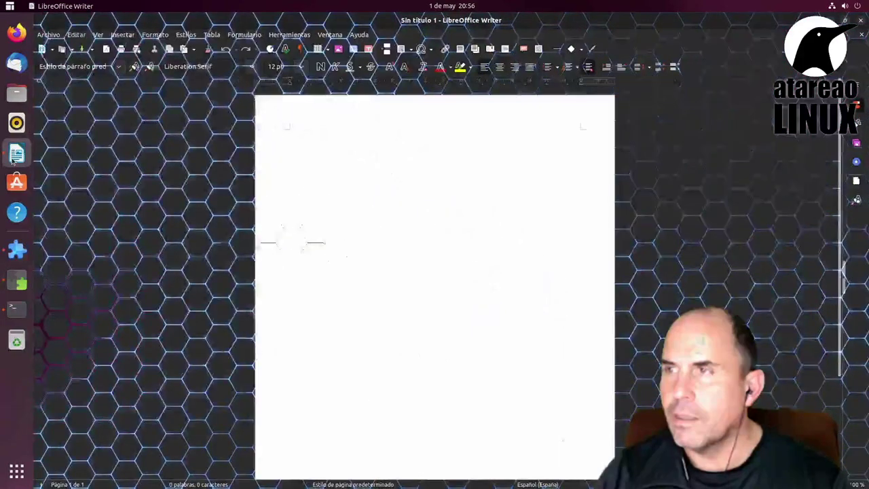
{"action": "left_click", "coordinate": [861, 21]}
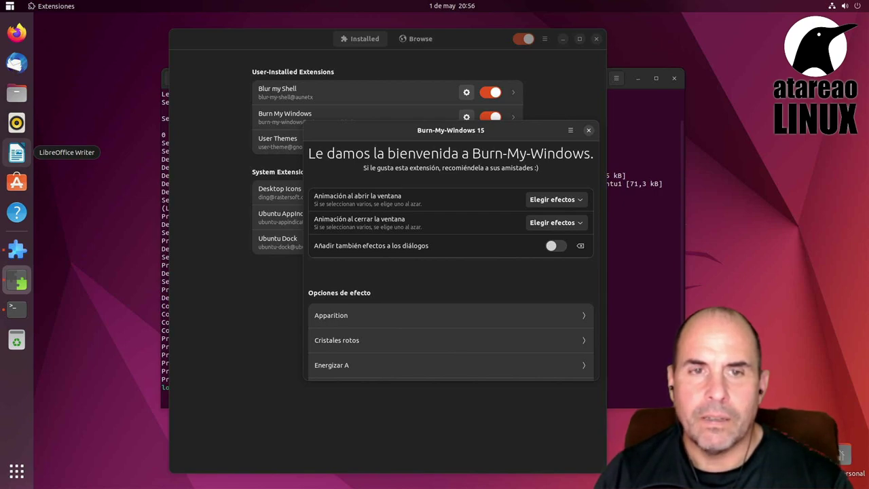
{"action": "left_click", "coordinate": [588, 129]}
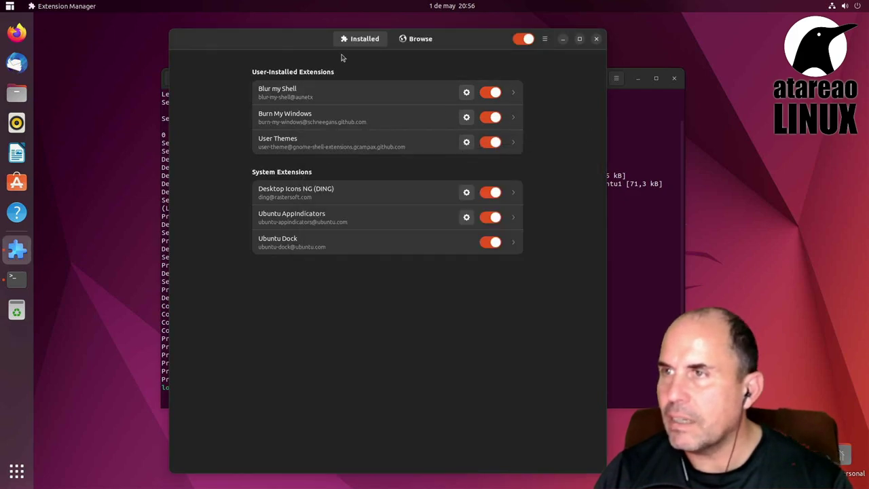
Step: Search the online extension catalogue for "workspace" and review which of the listed extensions can be installed
{"action": "right_click", "coordinate": [413, 39]}
{"action": "left_click", "coordinate": [412, 38]}
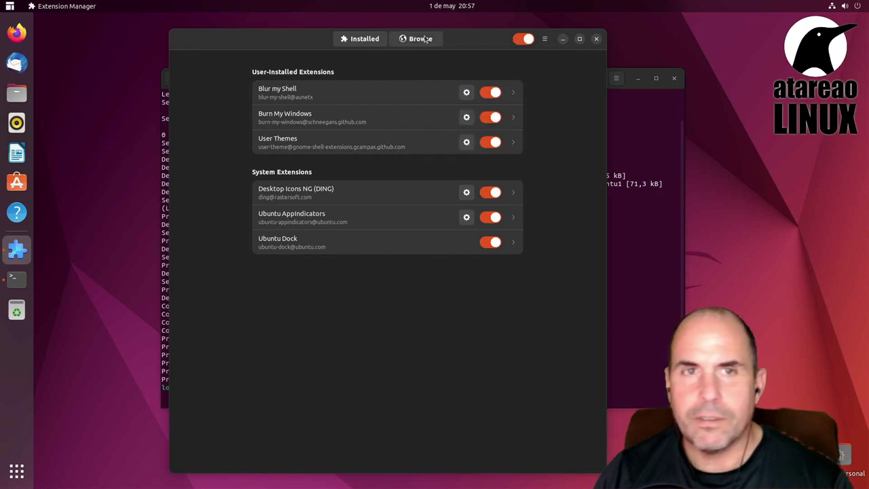
{"action": "left_click", "coordinate": [427, 40]}
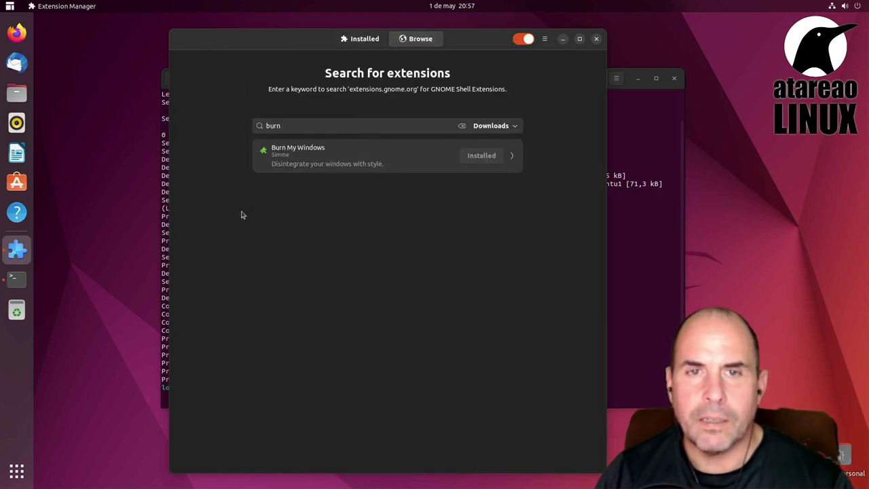
{"action": "double_click", "coordinate": [306, 128]}
{"action": "type", "text": "w"}
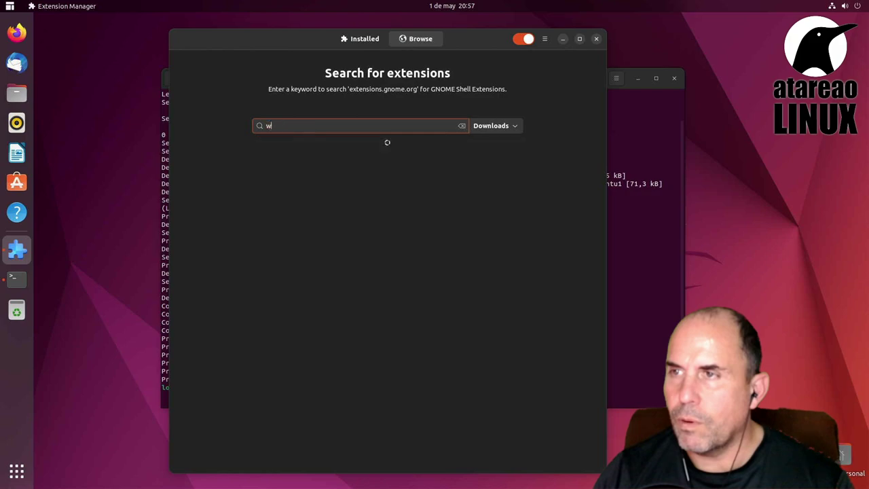
{"action": "type", "text": "orkspace"}
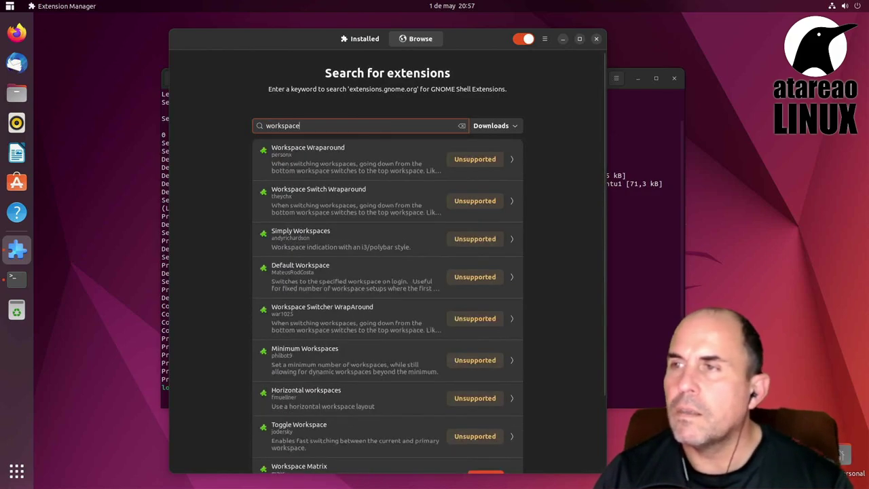
{"action": "scroll", "coordinate": [374, 247], "scroll_direction": "down", "scroll_amount": 3}
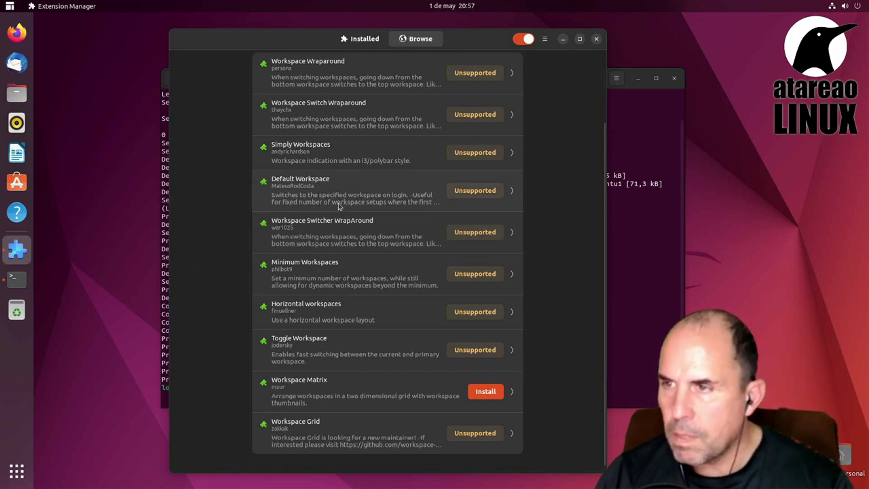
{"action": "scroll", "coordinate": [339, 208], "scroll_direction": "up", "scroll_amount": 3}
{"action": "left_click", "coordinate": [311, 125]}
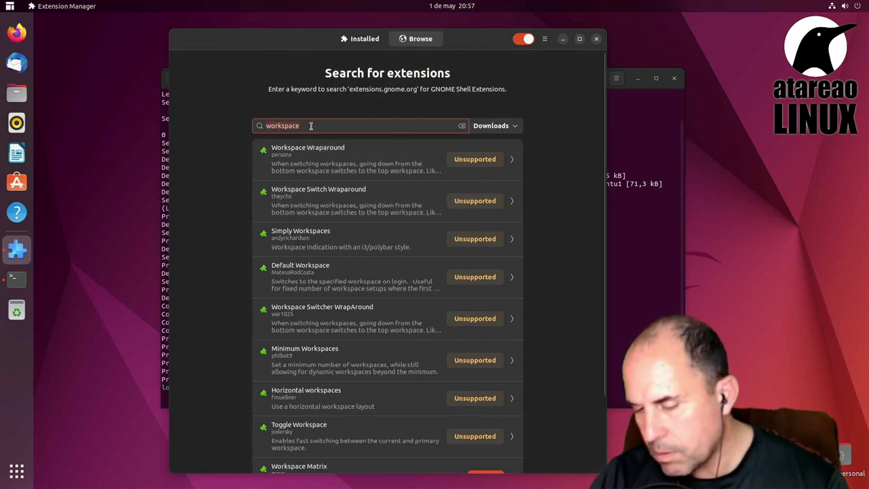
Step: Search the online extension catalogue for "improved wor" and install the Improved Workspace Indicator extension
{"action": "type", "text": "improved wor"}
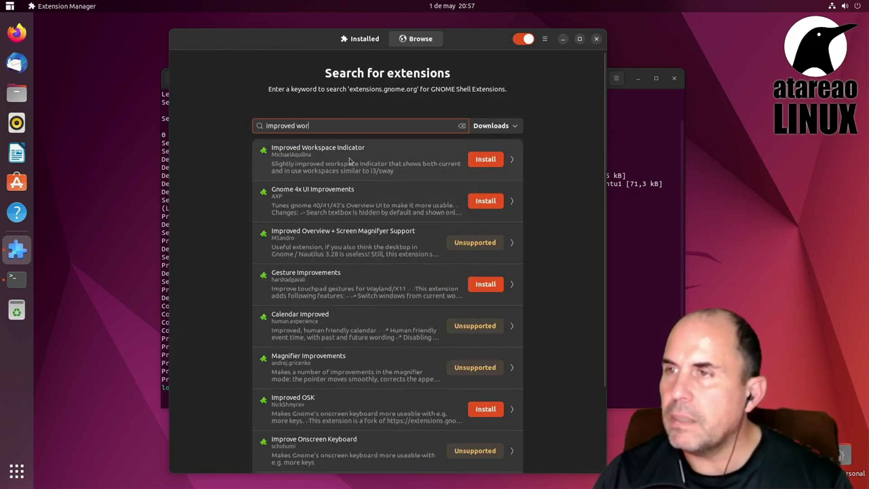
{"action": "left_click", "coordinate": [485, 159]}
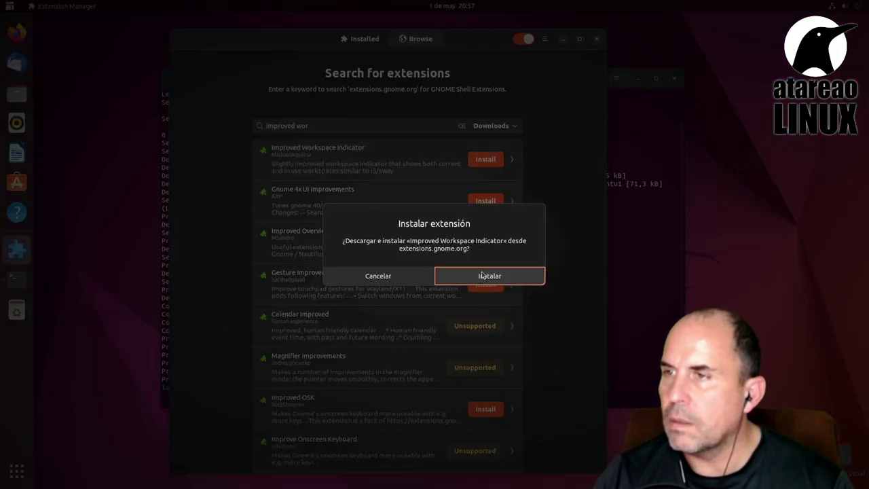
{"action": "left_click", "coordinate": [484, 276]}
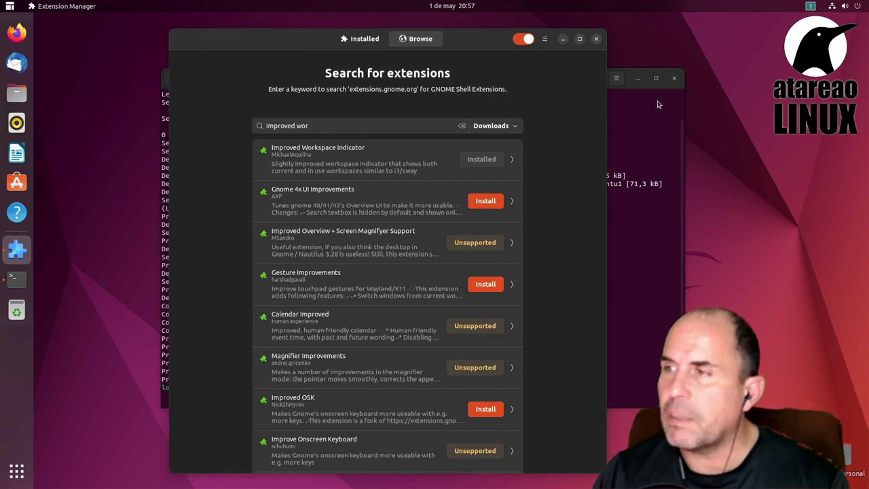
Step: Remove the Improved Workspace Indicator from the user-installed extensions
{"action": "left_click", "coordinate": [349, 41]}
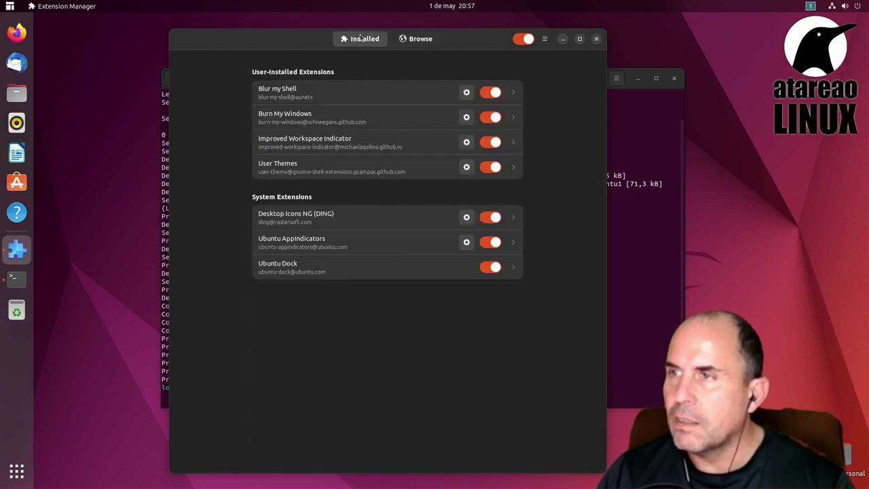
{"action": "left_click", "coordinate": [513, 143]}
{"action": "left_click", "coordinate": [502, 205]}
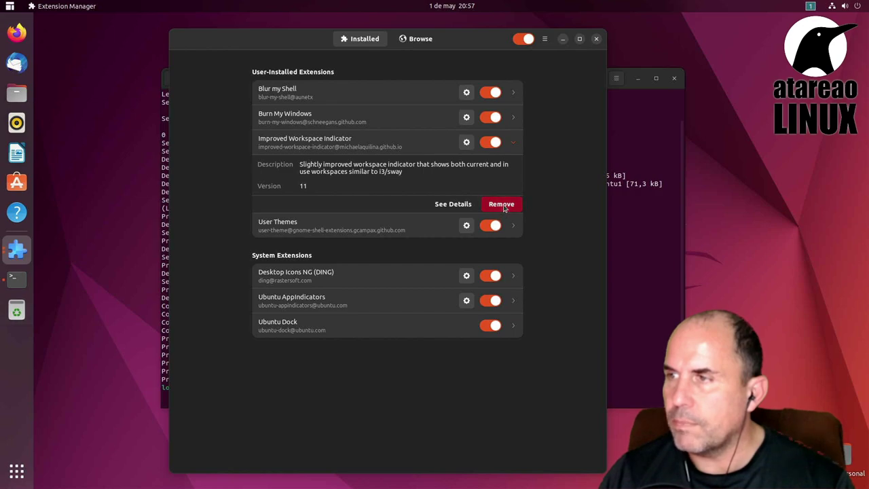
{"action": "left_click", "coordinate": [421, 267]}
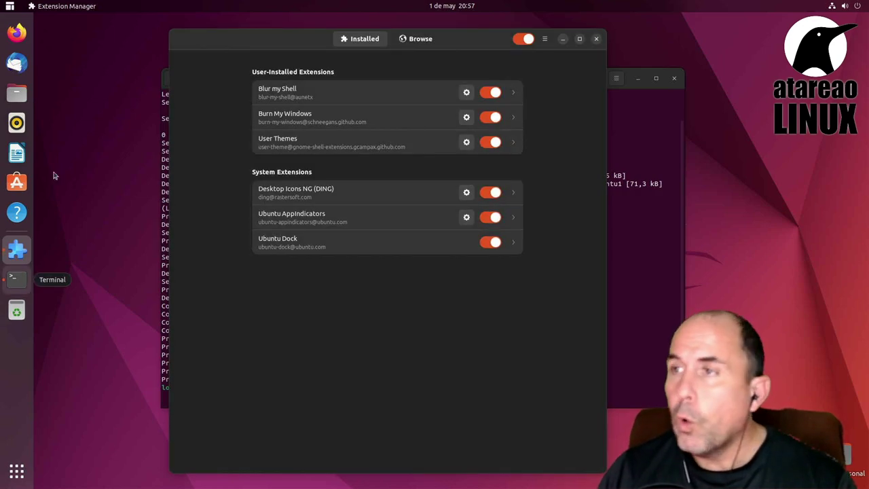
Step: Search the online extension catalogue for "emoji" and check which of the listed extensions can be installed
{"action": "left_click", "coordinate": [430, 41]}
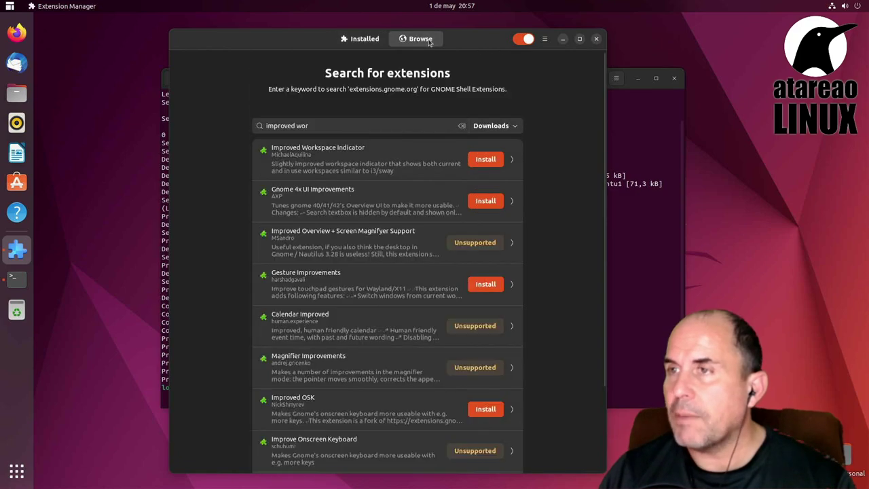
{"action": "left_click", "coordinate": [320, 125]}
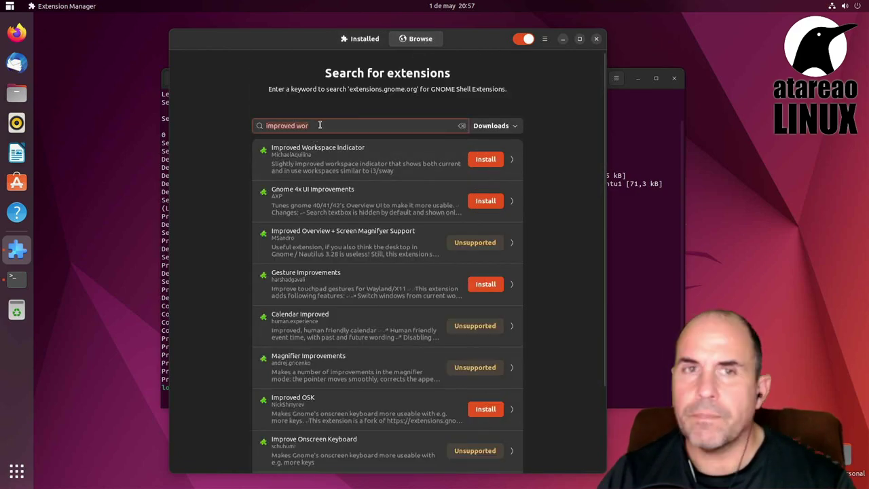
{"action": "type", "text": "e"}
{"action": "key", "text": "BackSpace"}
{"action": "key", "text": "BackSpace"}
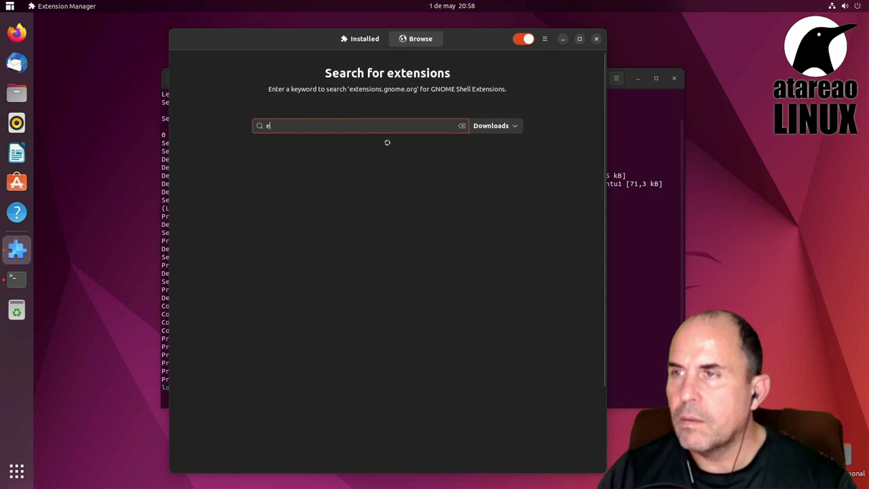
{"action": "type", "text": "moji"}
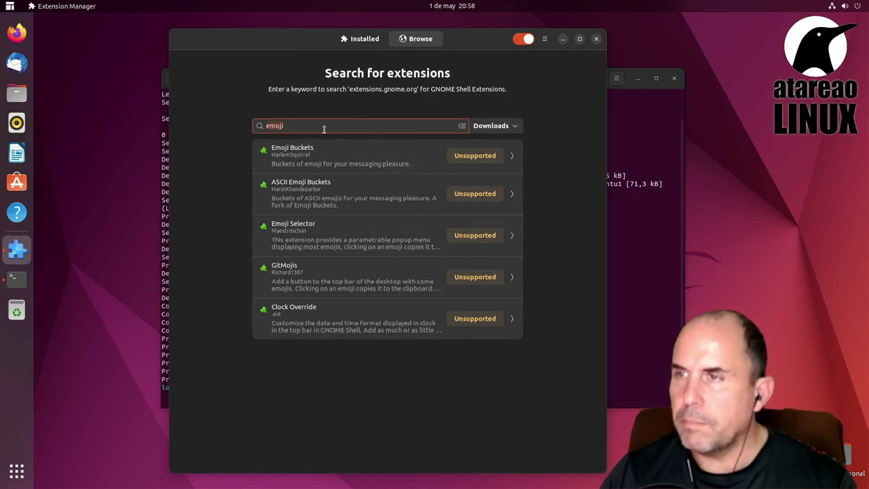
Step: Search the online extension catalogue for "vitals" and install the Vitals extension
{"action": "type", "text": "vitals"}
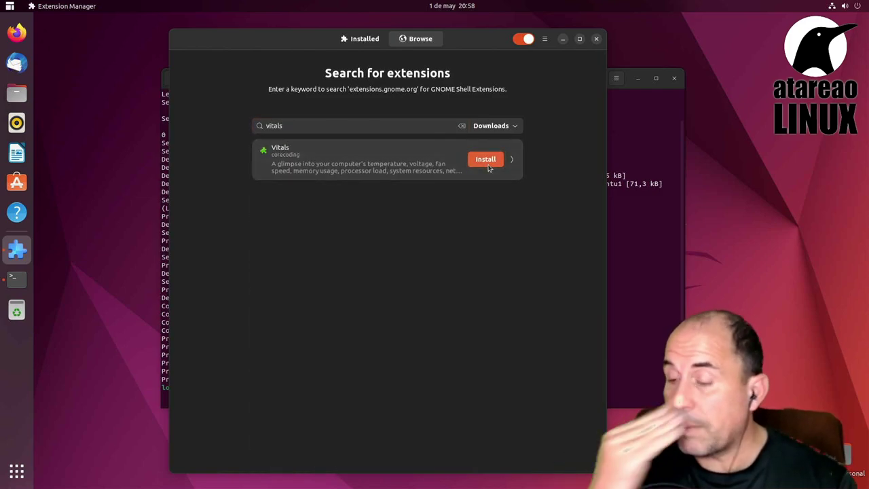
{"action": "left_click", "coordinate": [486, 162]}
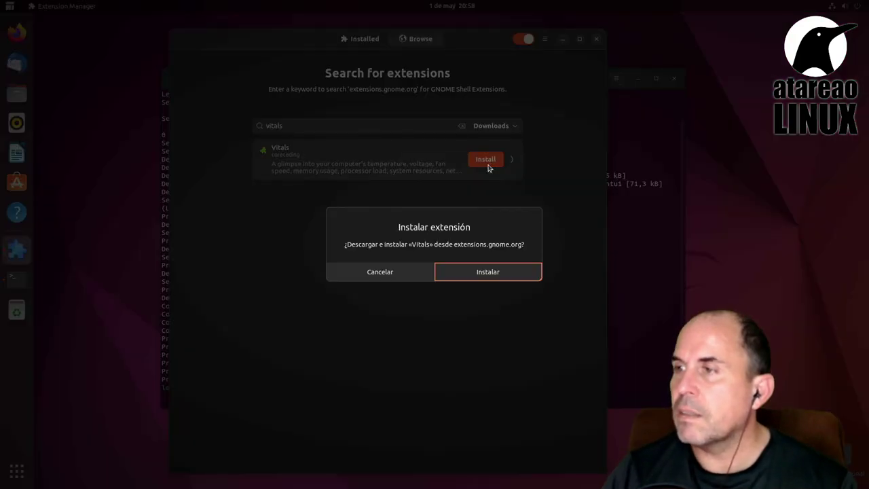
{"action": "left_click", "coordinate": [502, 272]}
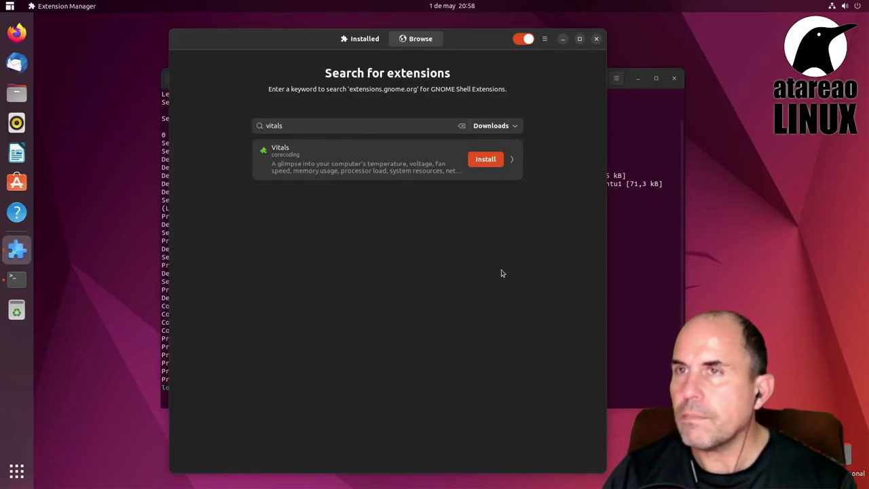